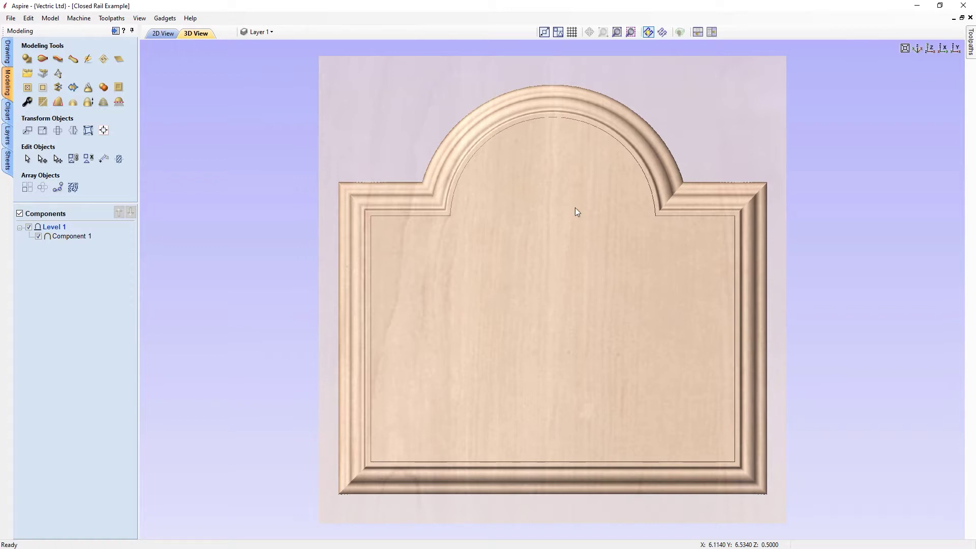
- Close the current job and open the Open Rail Example file from the Vectric Tutorials folder
click(970, 18)
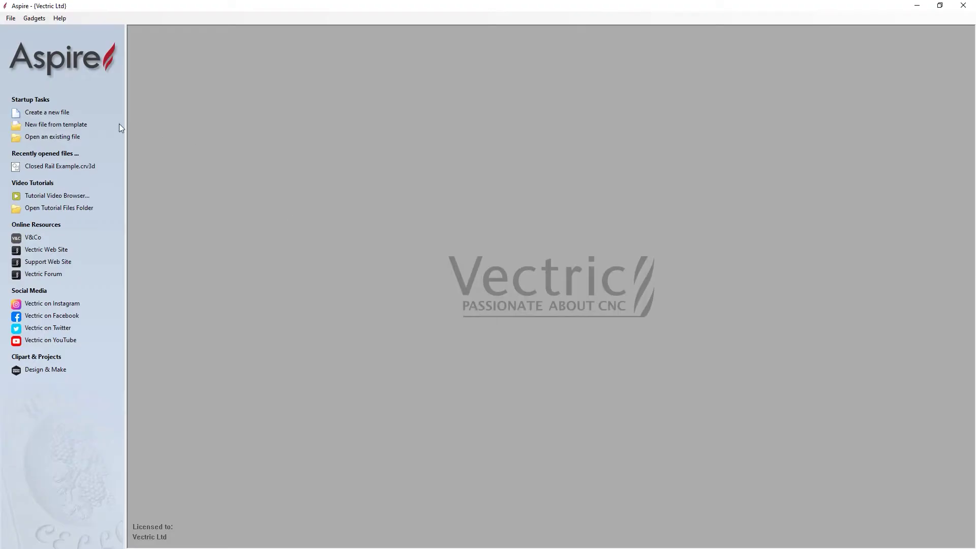
click(70, 136)
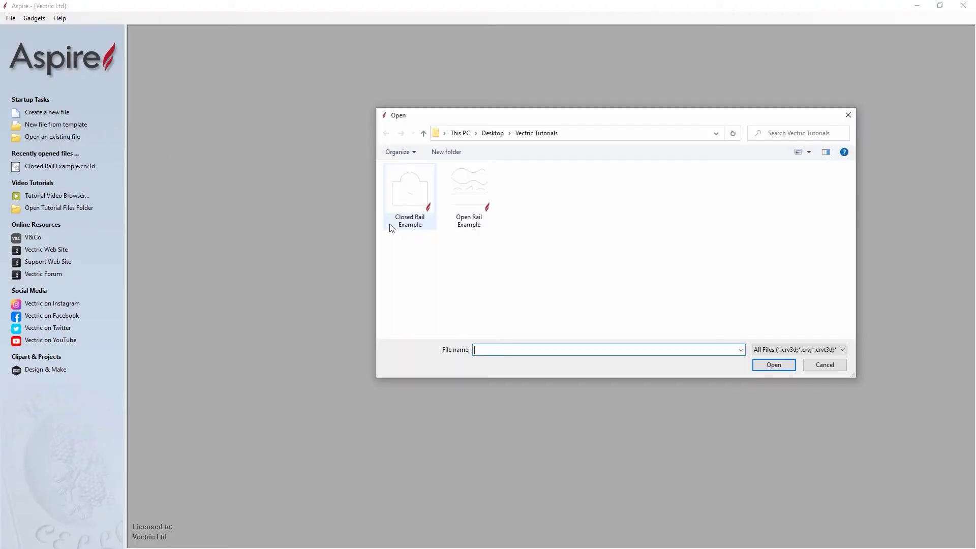
click(471, 190)
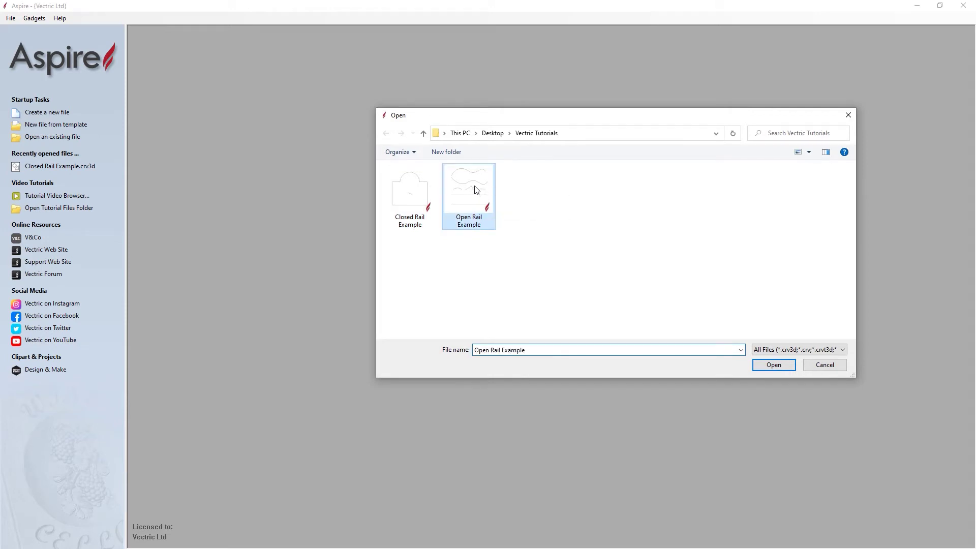
click(770, 363)
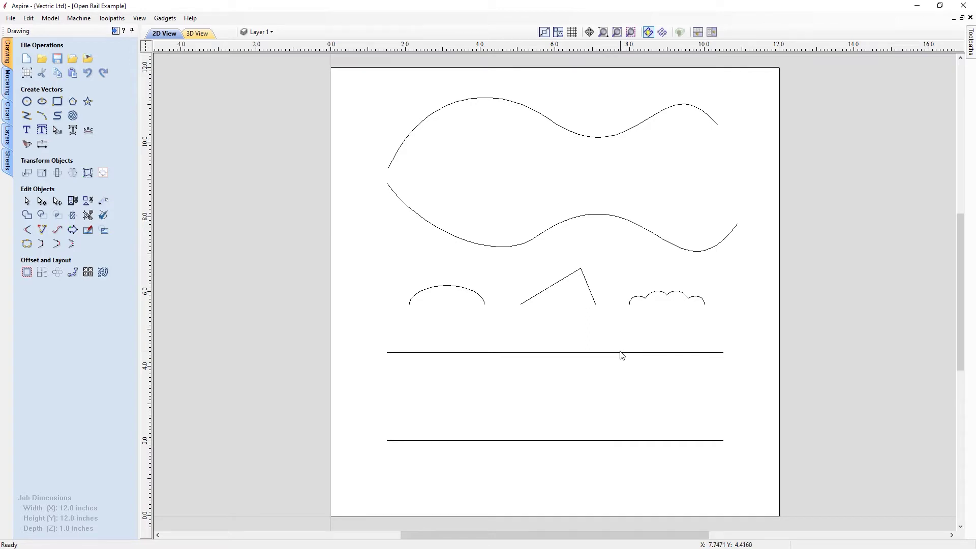
- Start a Two Rail Sweep and assign the two wavy open curves as its drive rails
click(8, 84)
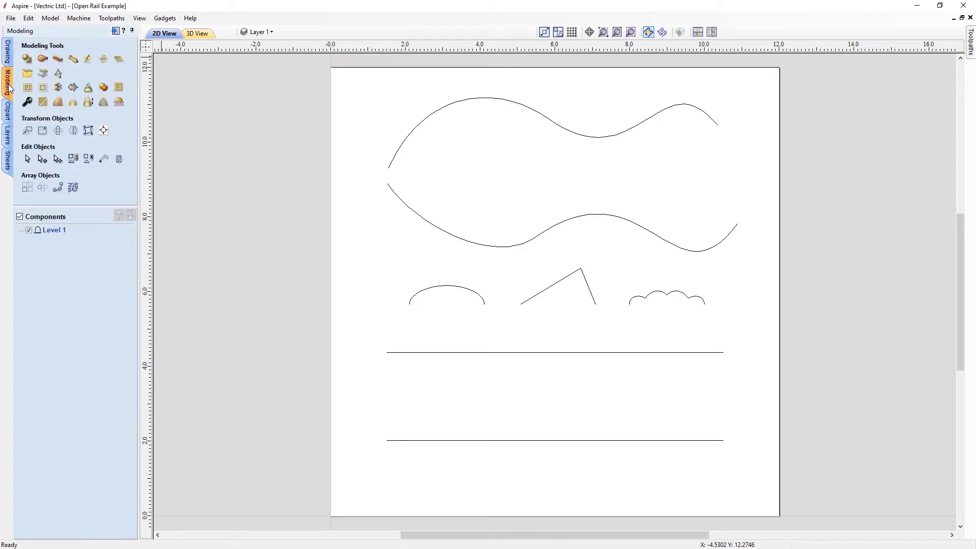
click(44, 60)
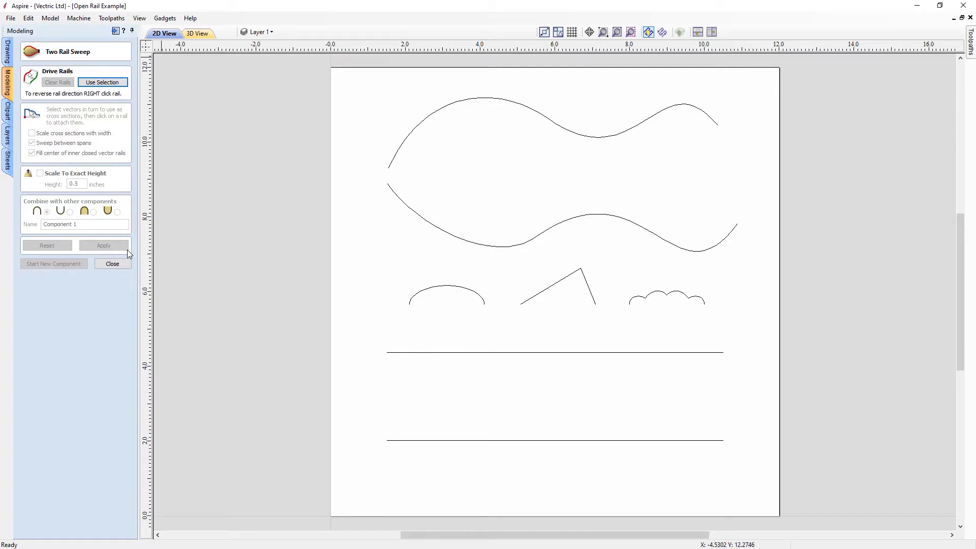
click(102, 83)
drag(629, 243, 524, 92)
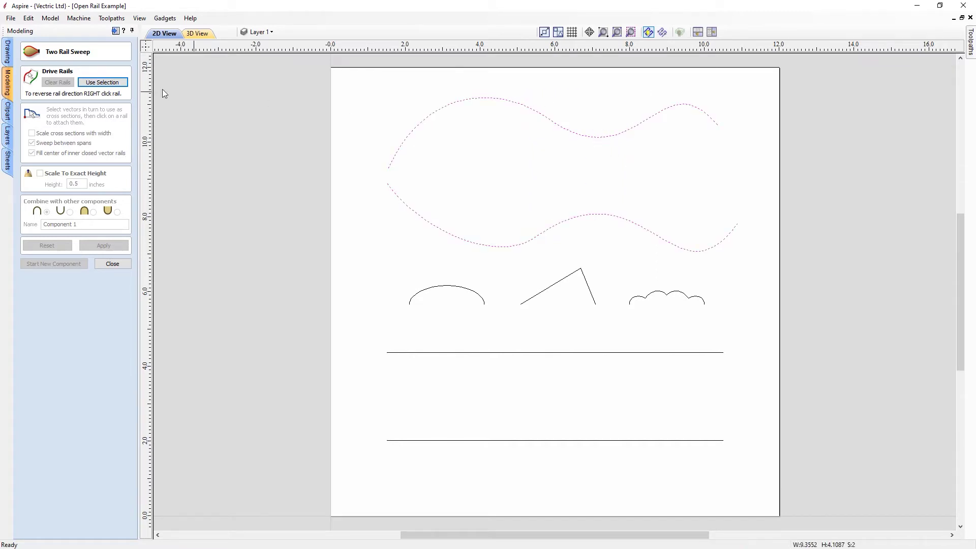
click(124, 83)
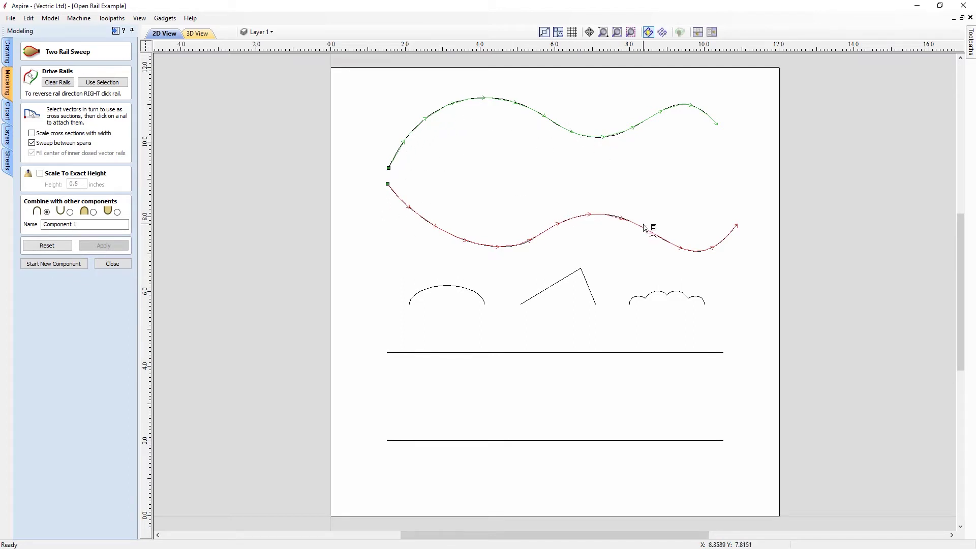
click(388, 167)
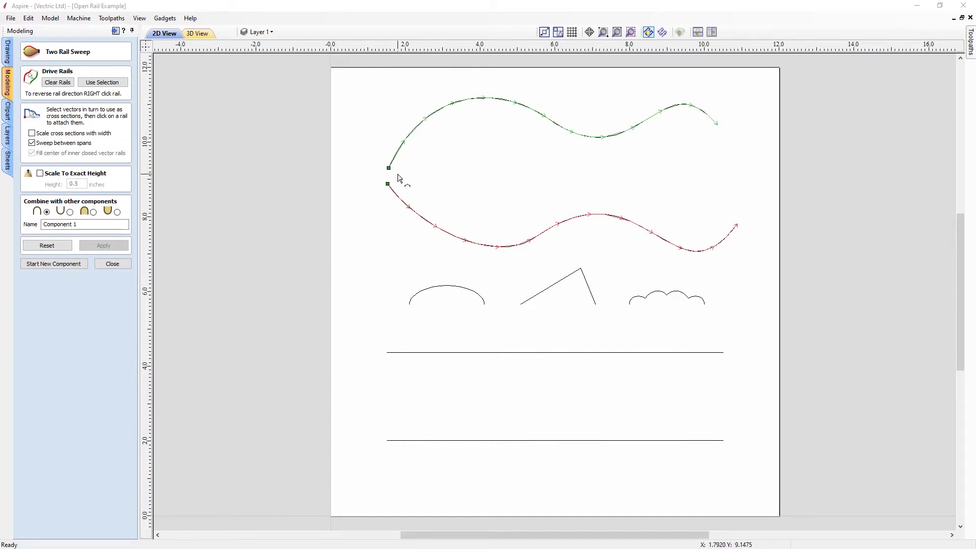
- Clear the drive rails and reassign them, selecting the upper wavy curve first and the lower one second
click(63, 84)
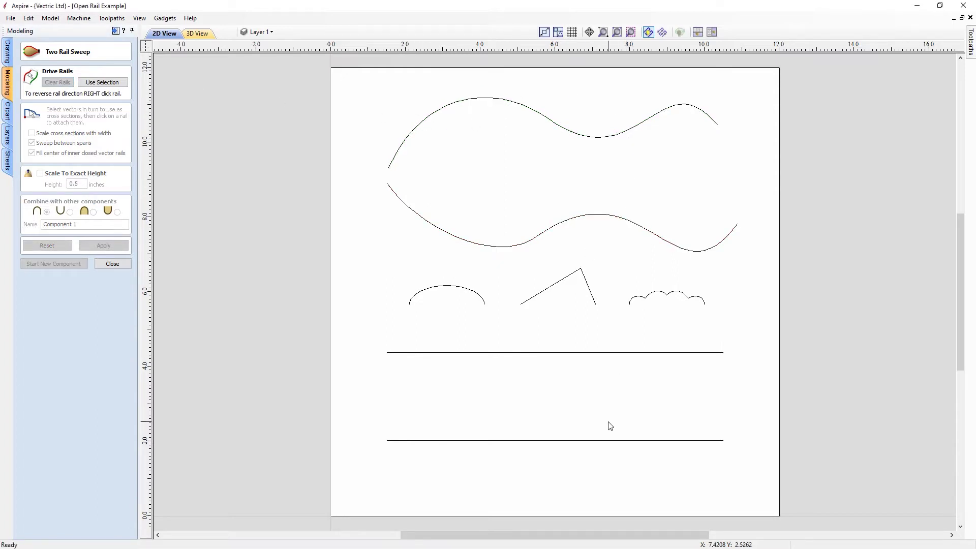
click(598, 138)
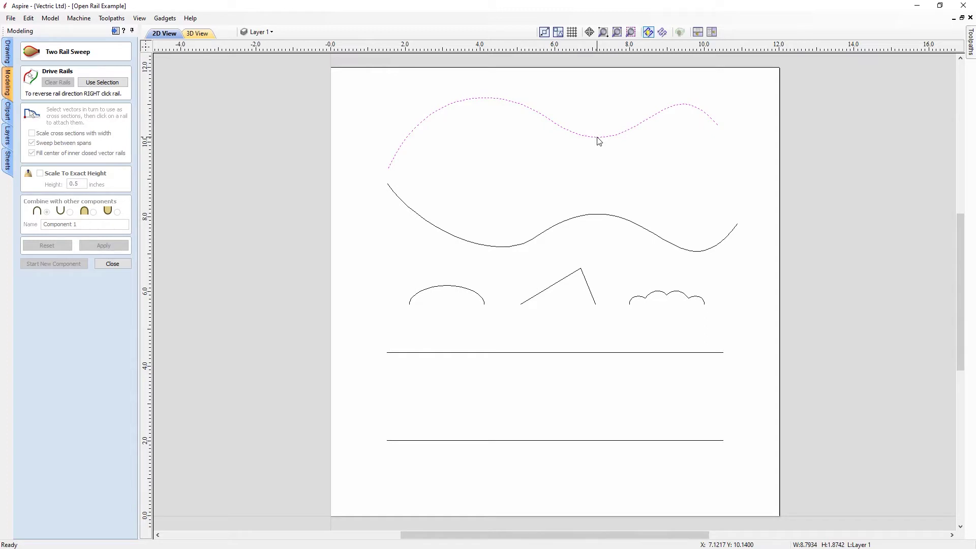
shift+click(601, 217)
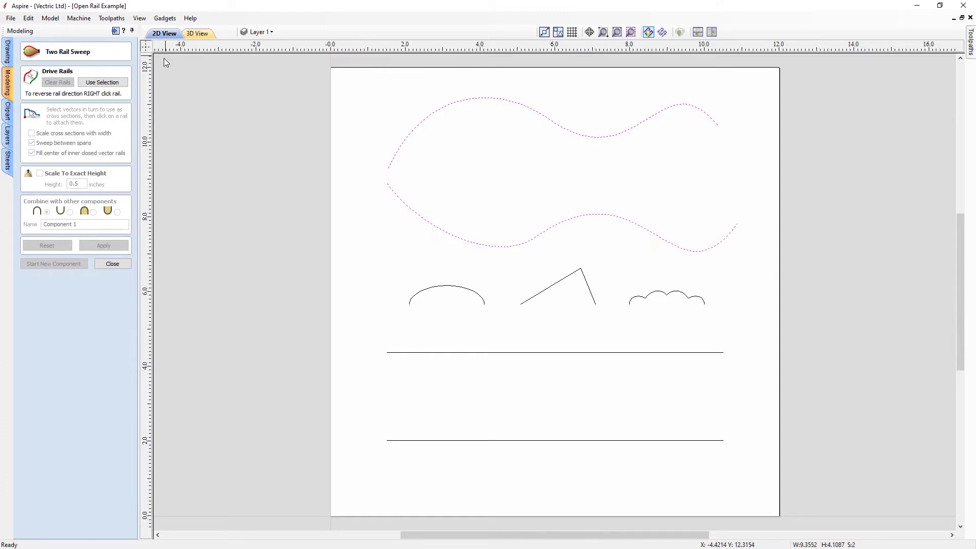
click(99, 84)
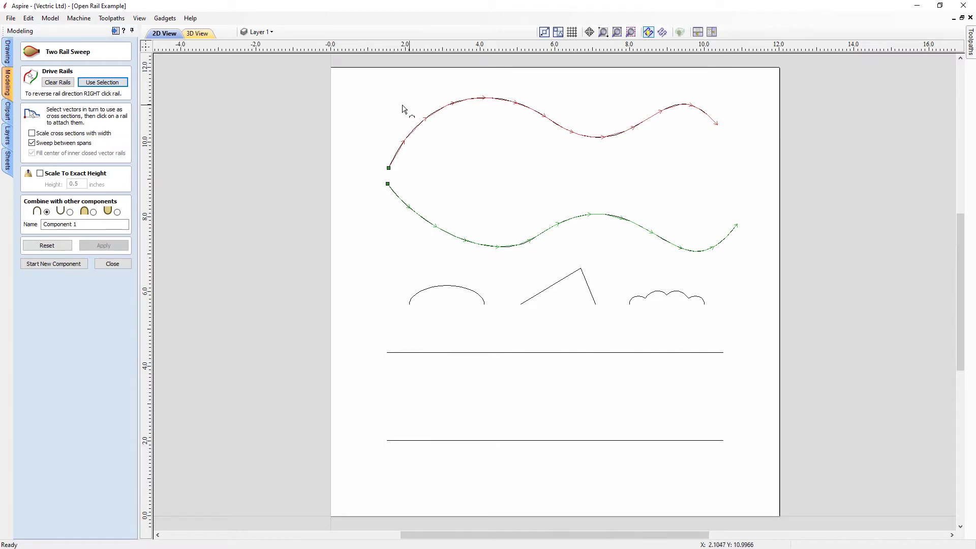
- Attach the triangular open vector as cross section at the start of the upper rail and apply the sweep
click(586, 284)
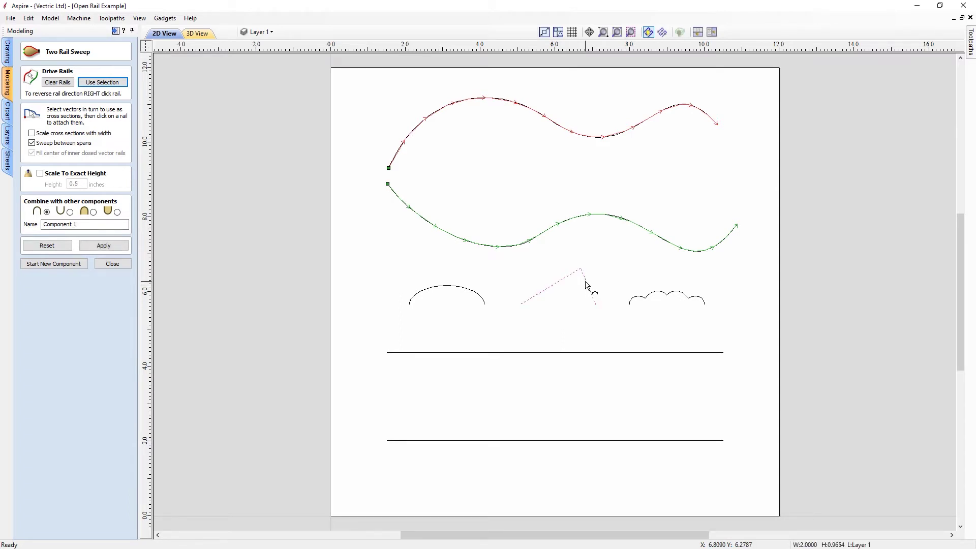
click(388, 167)
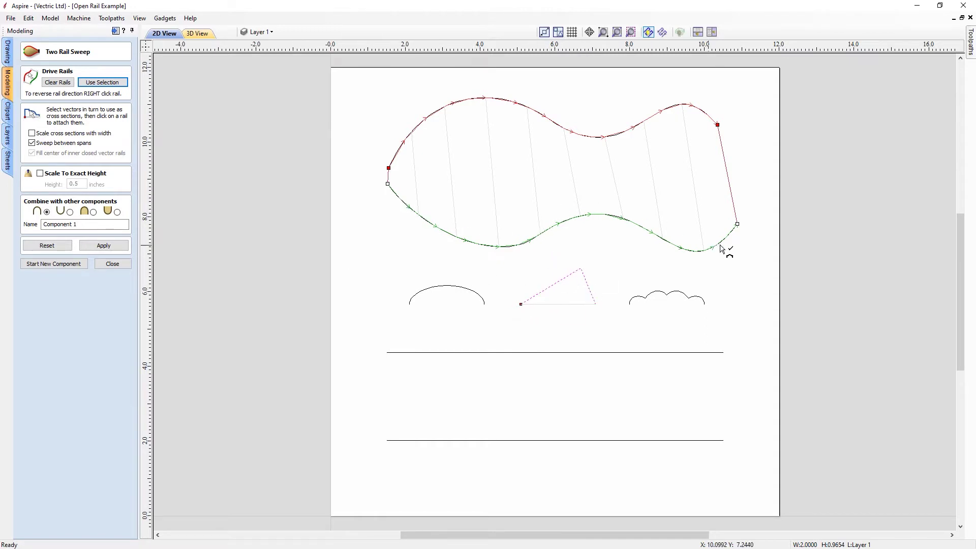
click(104, 245)
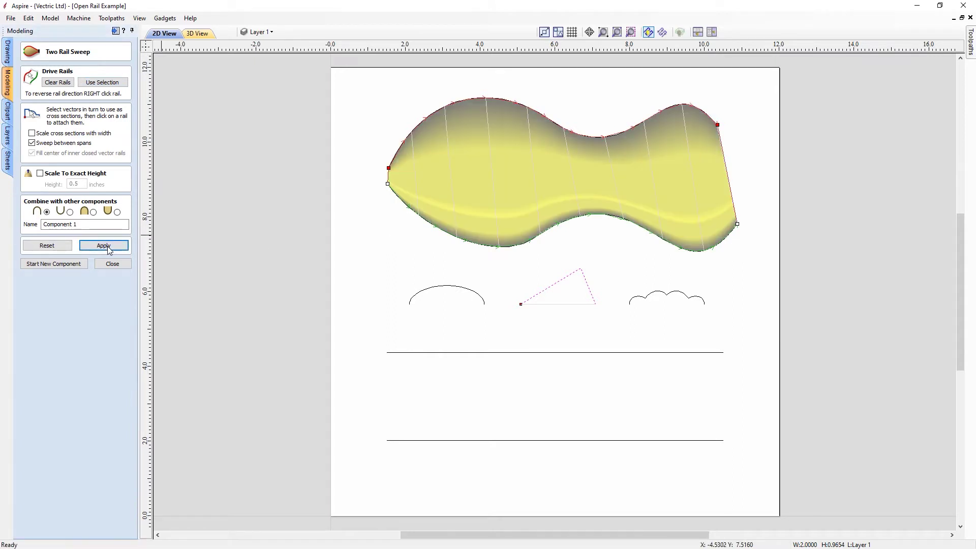
- Show the 2D and 3D views side by side and inspect the swept shape from several angles, finishing in top view
click(712, 32)
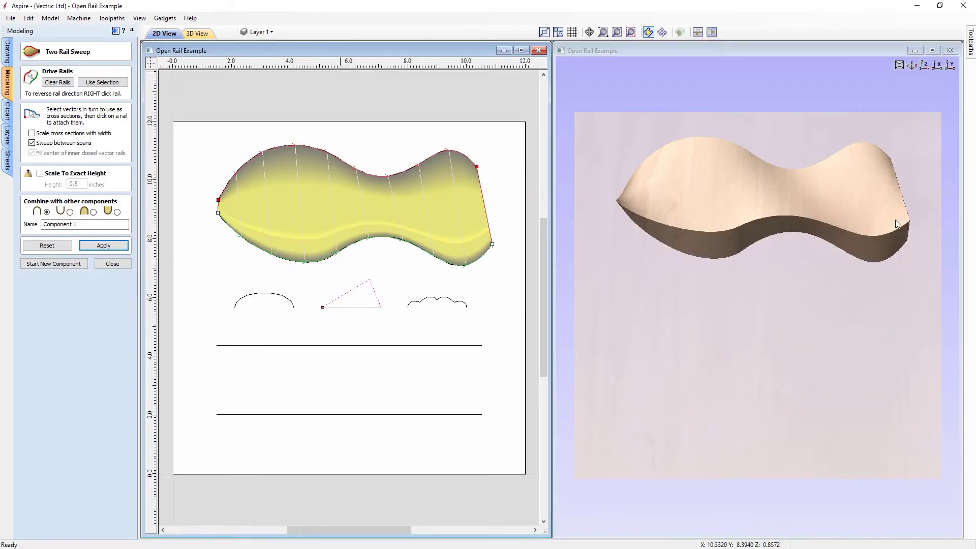
drag(688, 409, 883, 257)
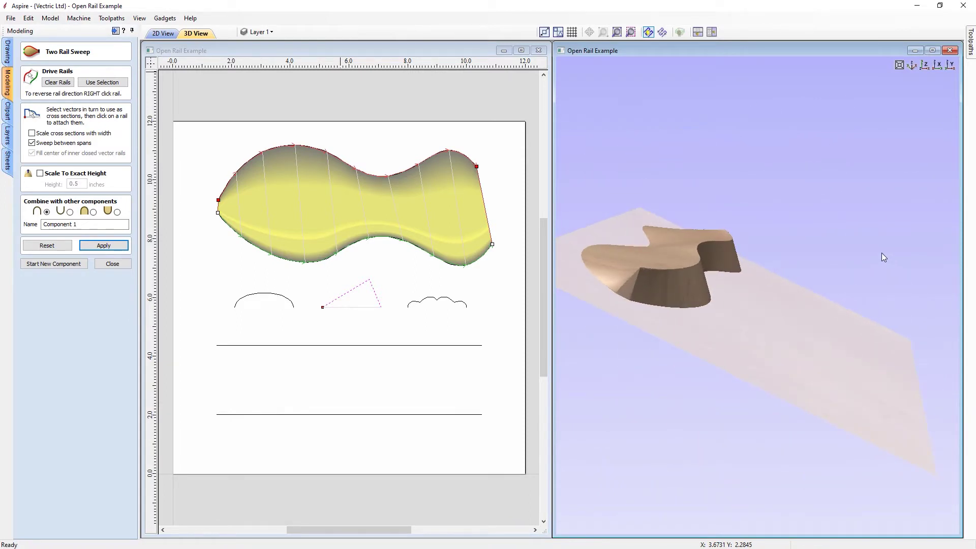
drag(882, 253, 571, 215)
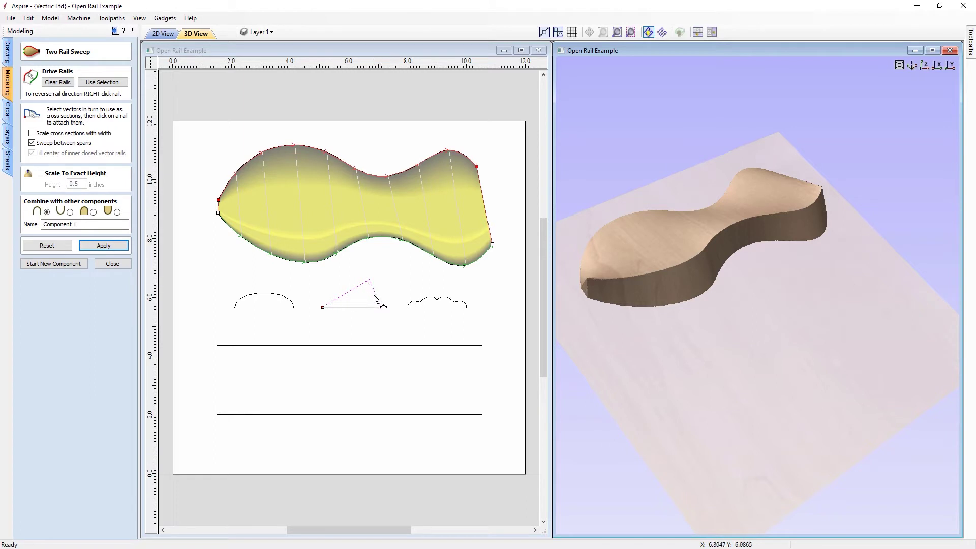
click(925, 65)
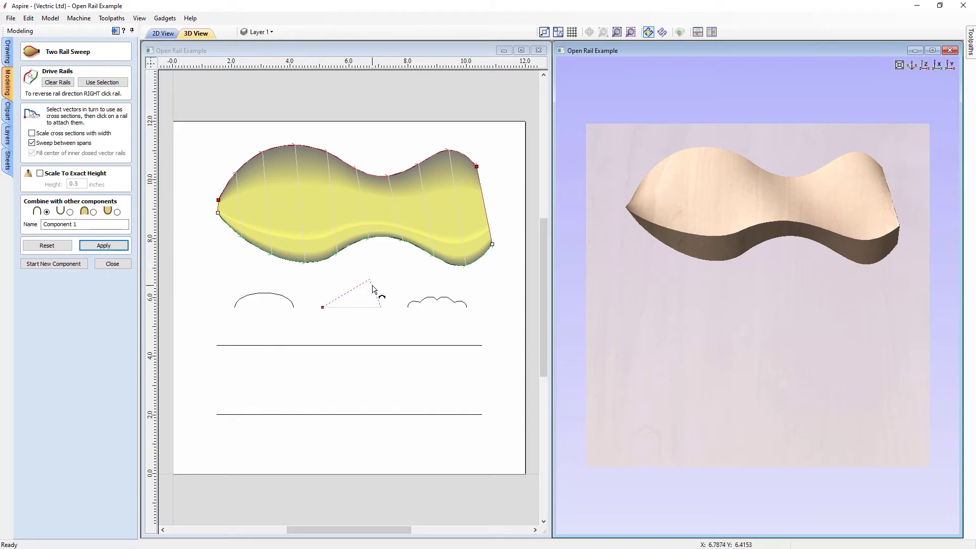
- Swap the order of the two drive rails and swap it back again
right_click(379, 240)
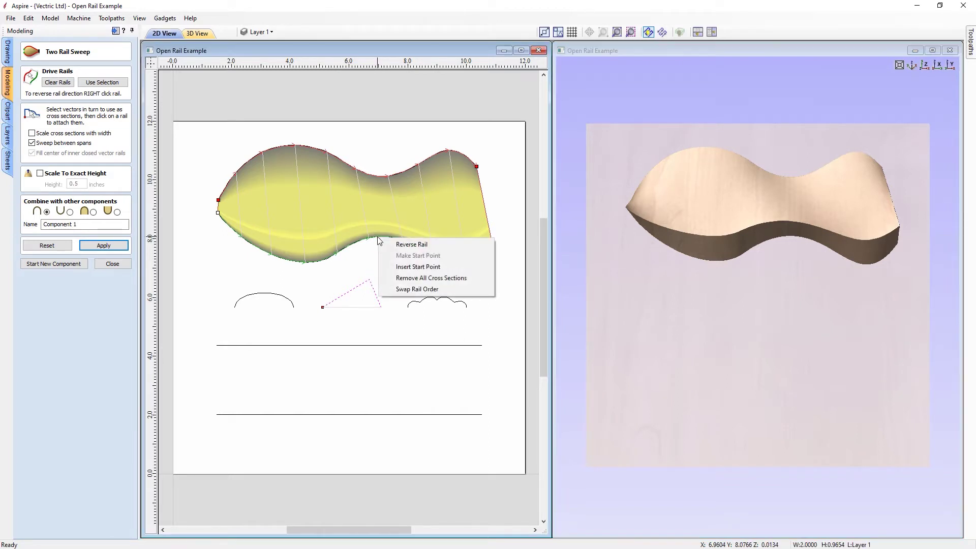
click(416, 291)
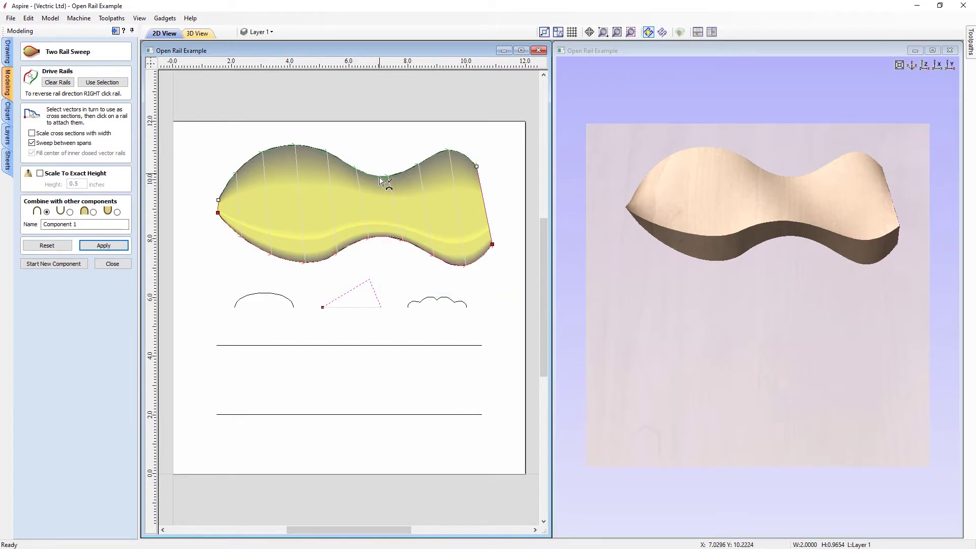
right_click(380, 239)
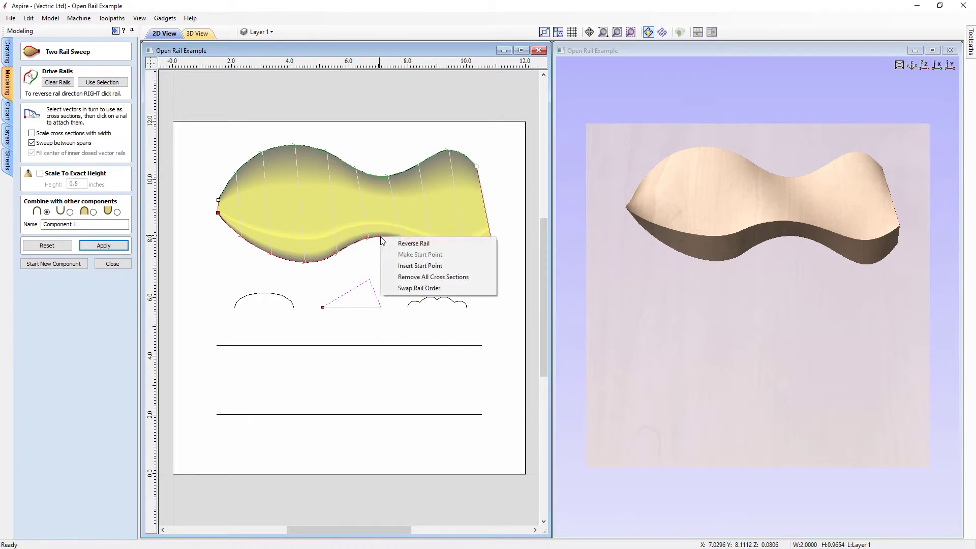
click(405, 289)
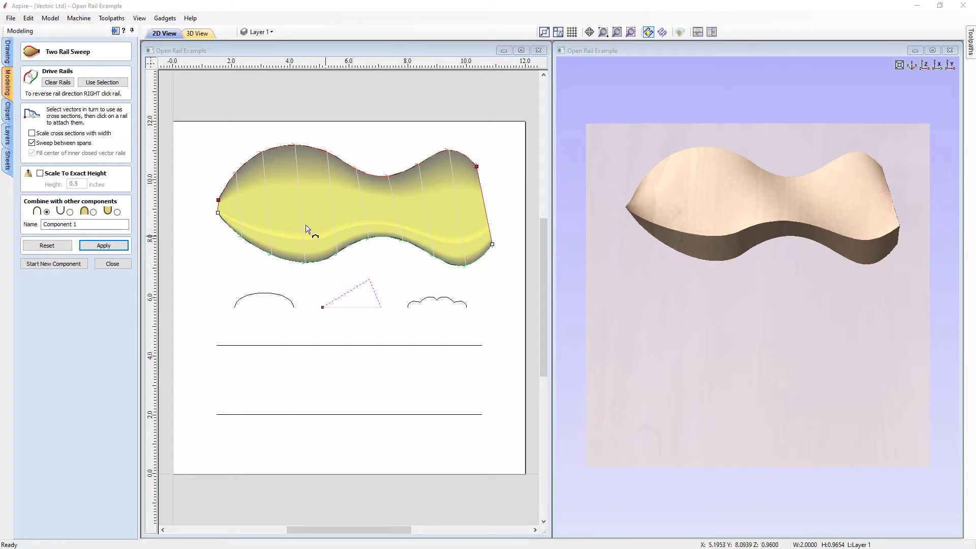
- Try the sweep with cross sections scaled with width, inspect it in 3D, and reapply it with that option off
click(49, 133)
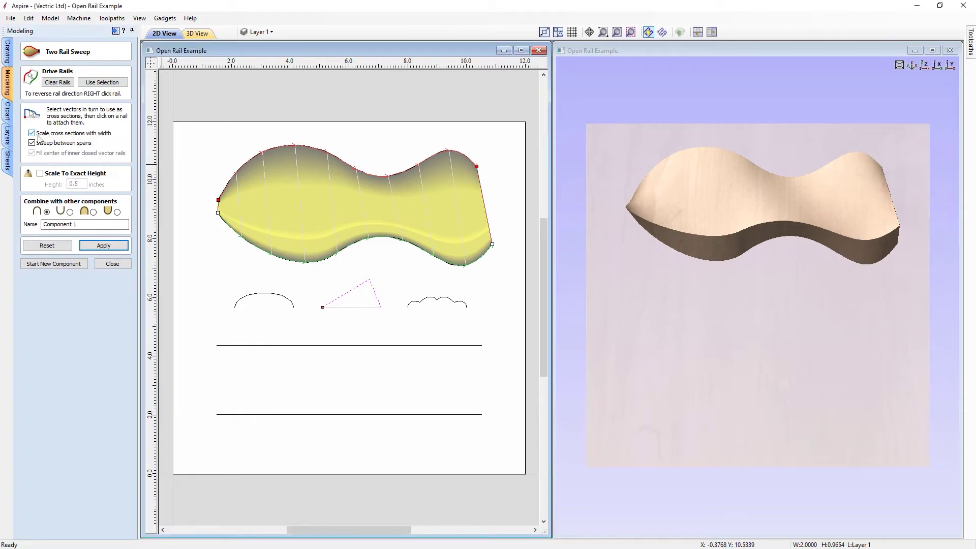
click(105, 248)
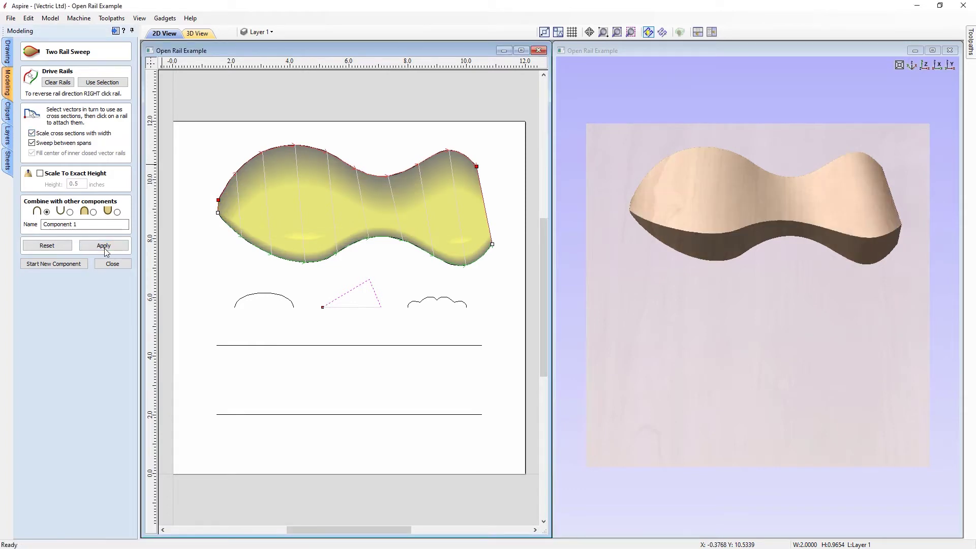
drag(729, 350, 773, 223)
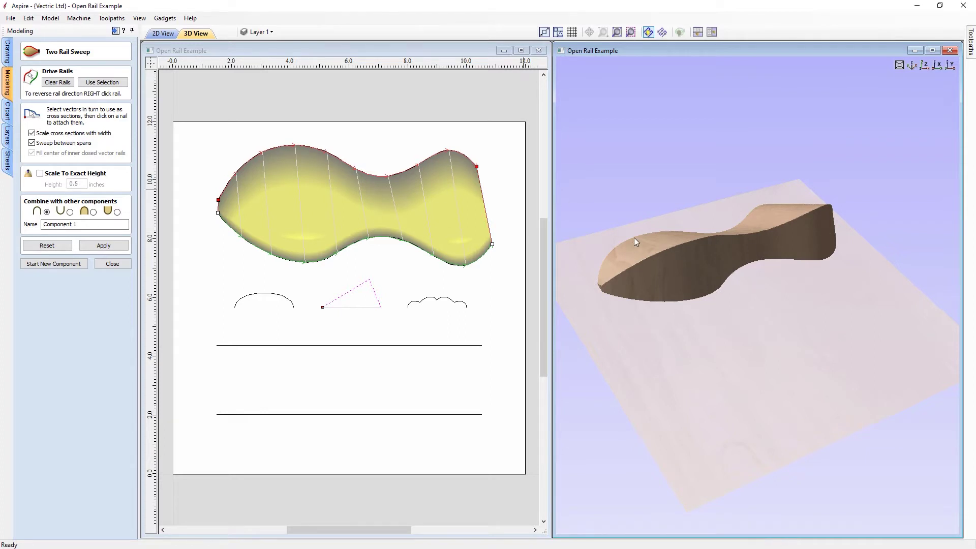
drag(755, 359, 709, 279)
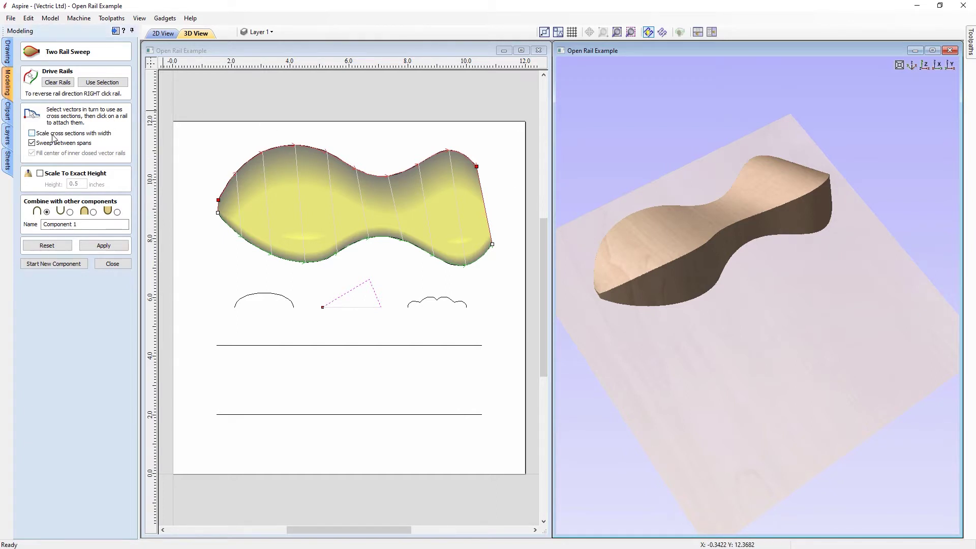
click(104, 245)
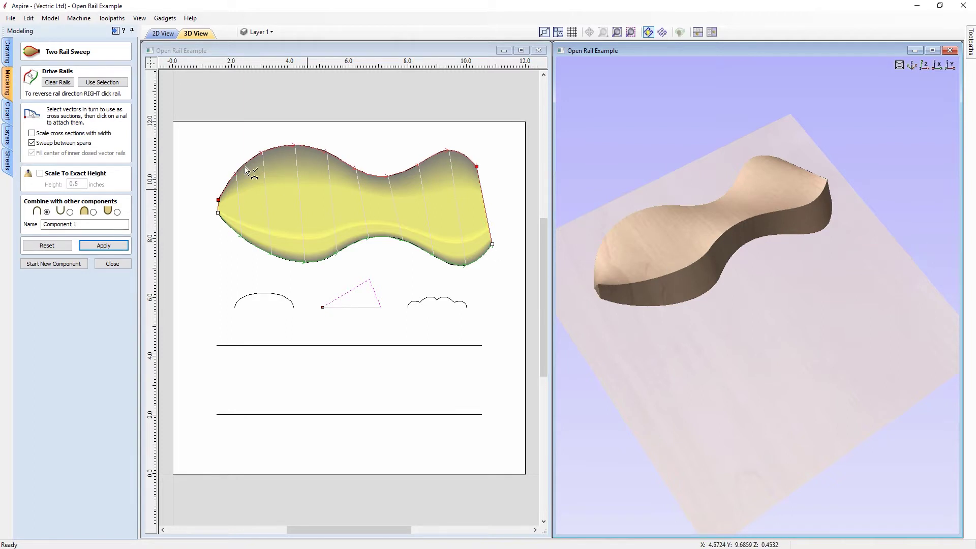
- Try the sweep scaled to an exact height of 1 inch, and turn exact-height scaling off again
click(70, 174)
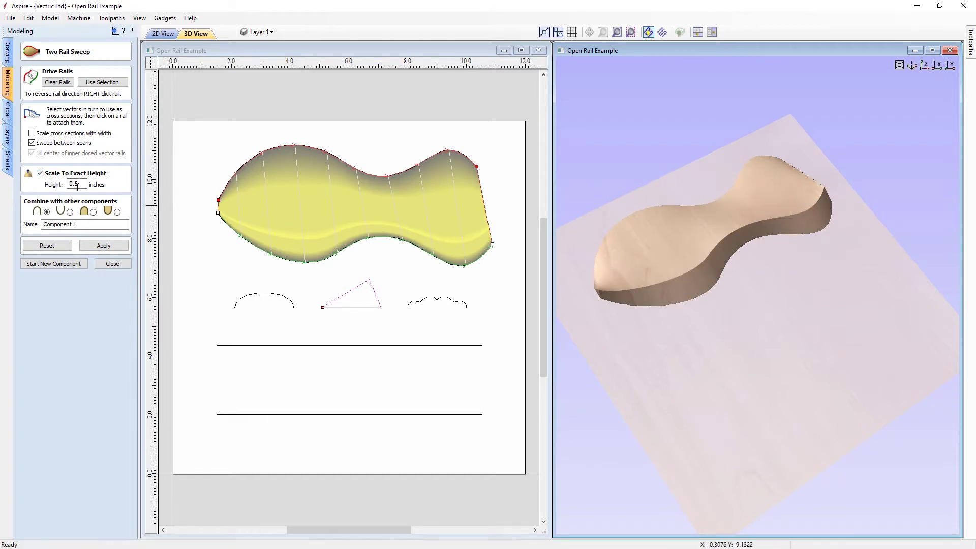
drag(81, 186, 68, 181)
text(1)
click(106, 245)
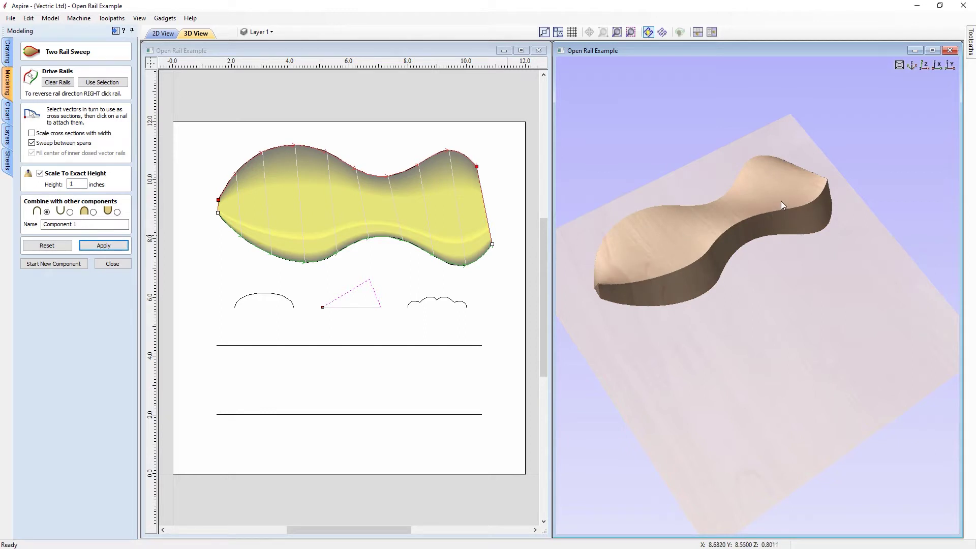
click(58, 173)
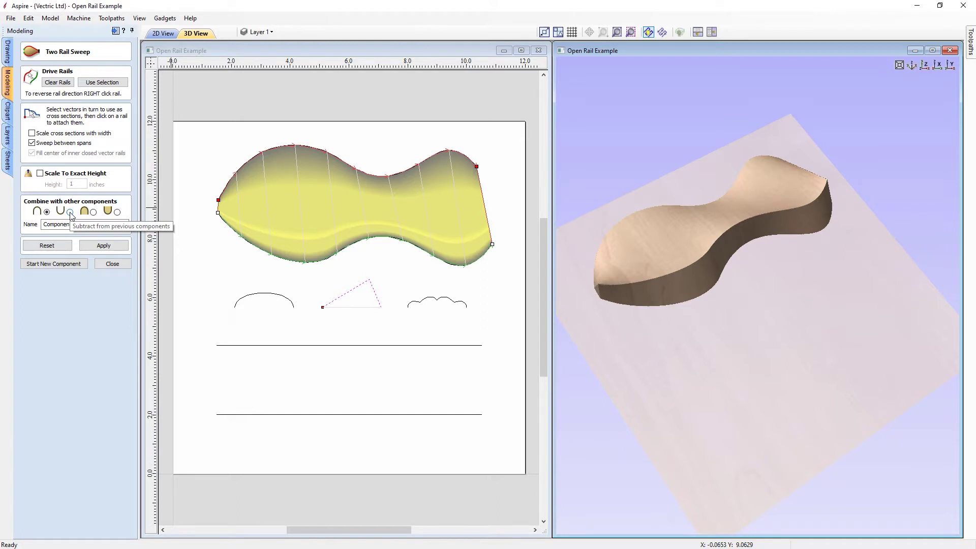
- Name the component 2 RAIL SWEEP, apply the sweep and close the tool
drag(88, 224, 41, 226)
text(#)
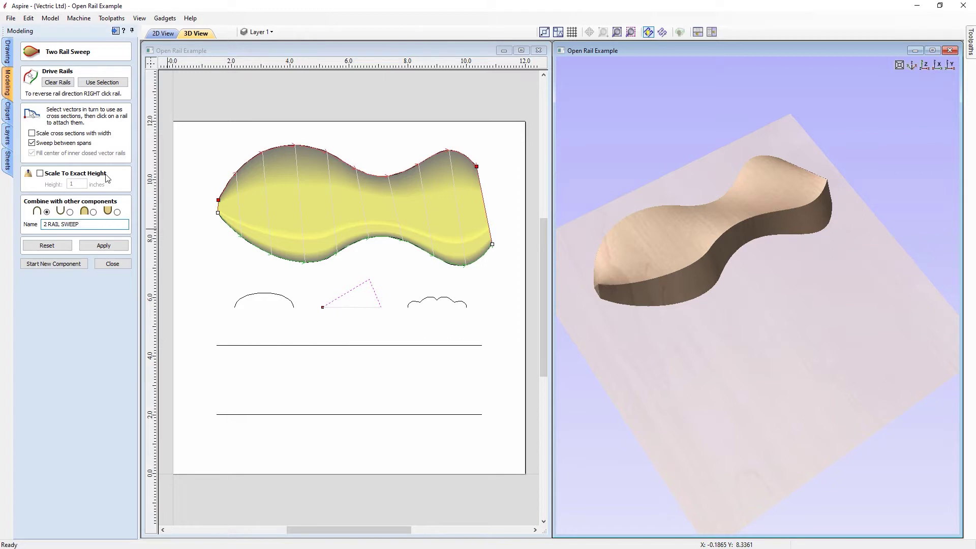
click(102, 244)
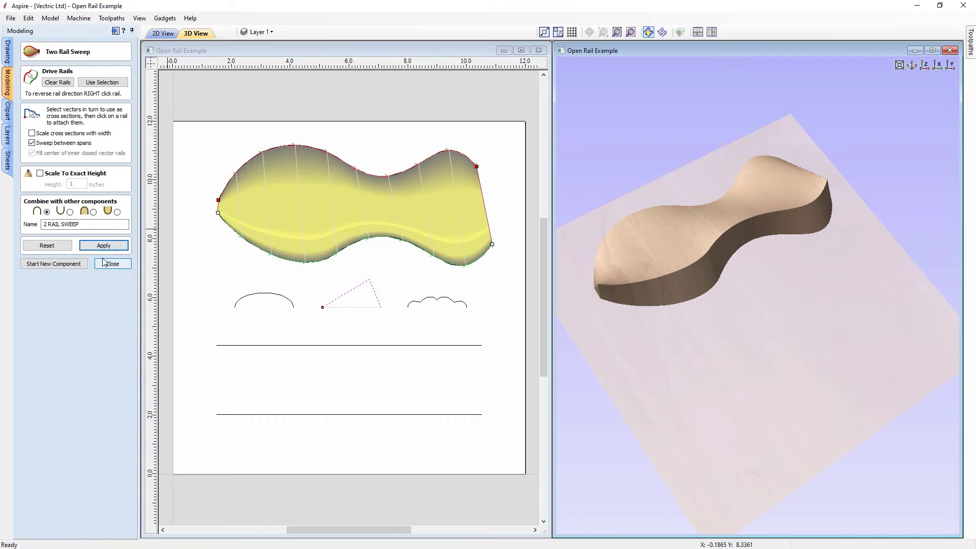
click(103, 264)
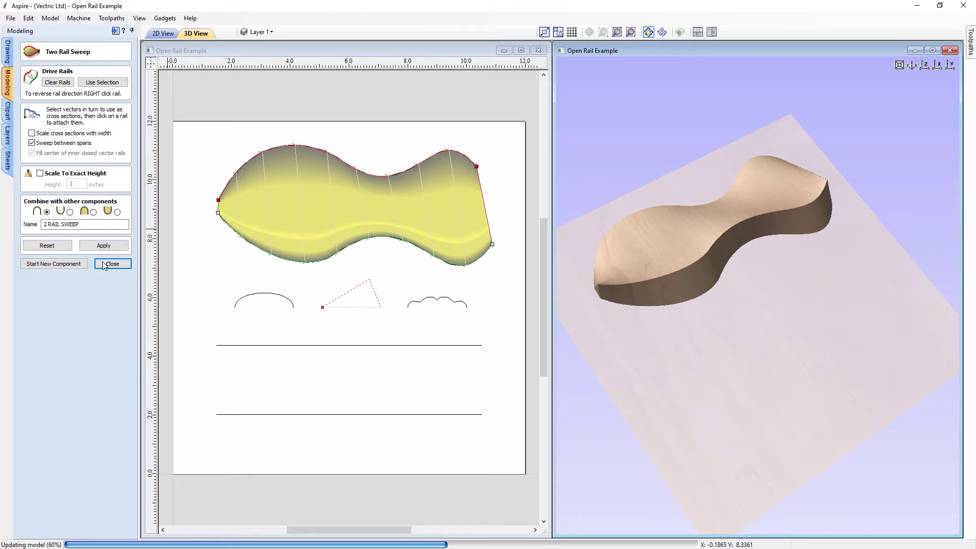
- Select the 2 RAIL SWEEP component, move it to the lower part of the material in the 3D view, and delete it
mouse_move(71, 242)
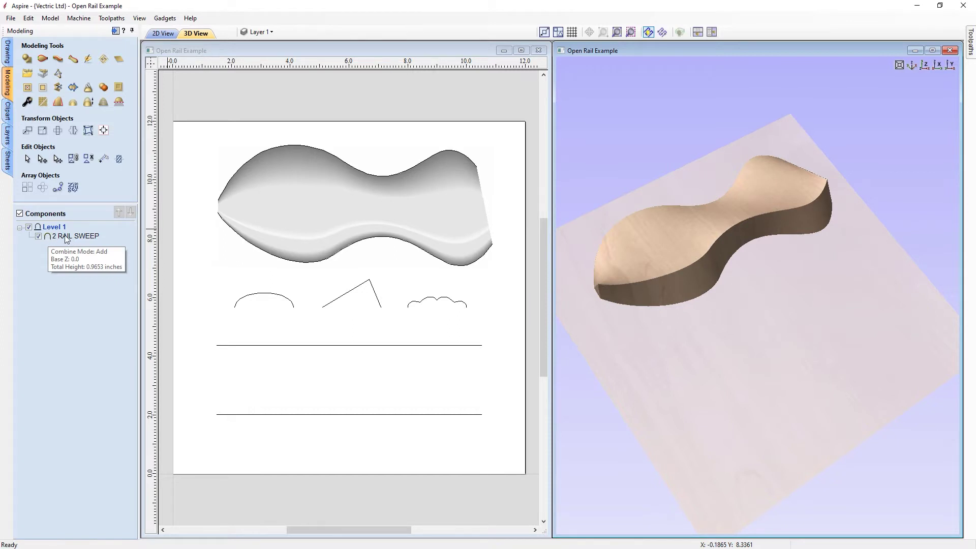
click(63, 236)
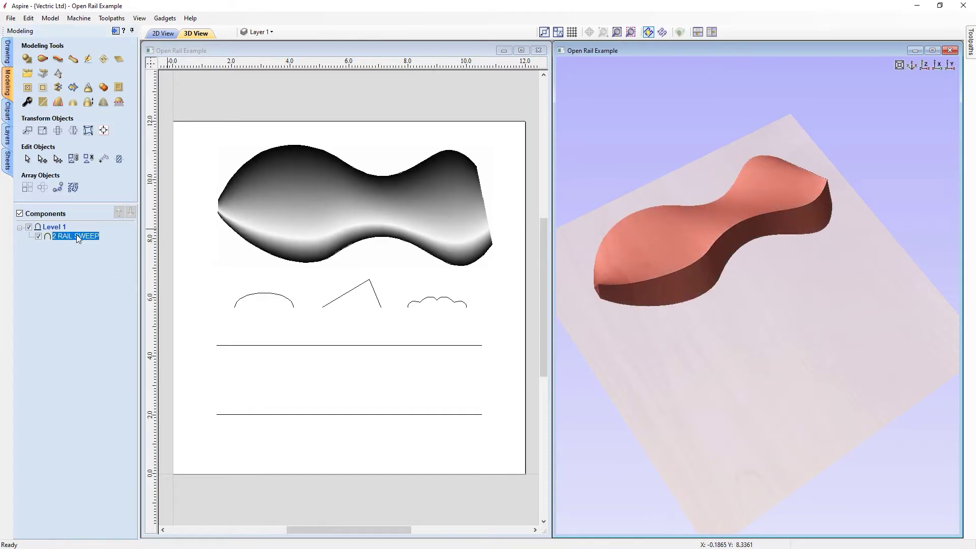
click(688, 251)
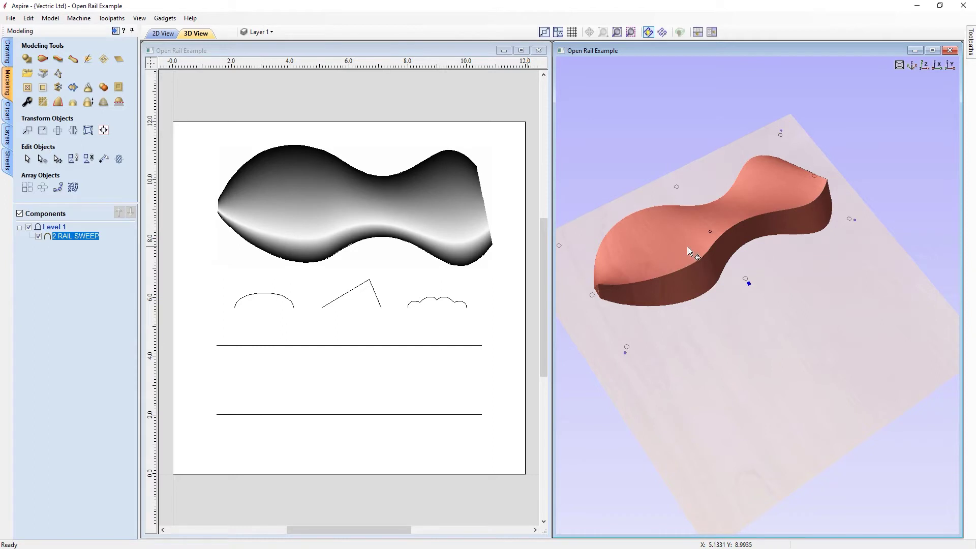
drag(686, 248, 750, 335)
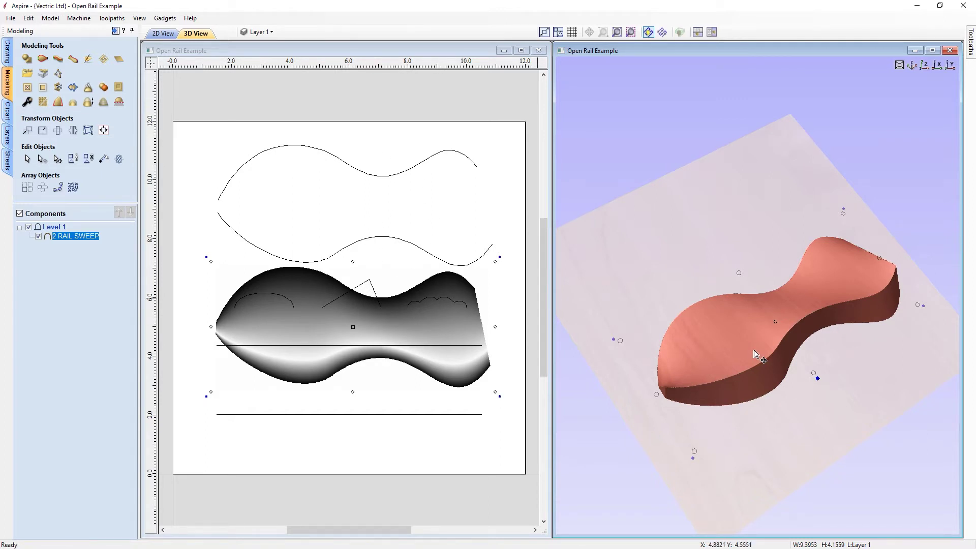
drag(761, 355, 800, 391)
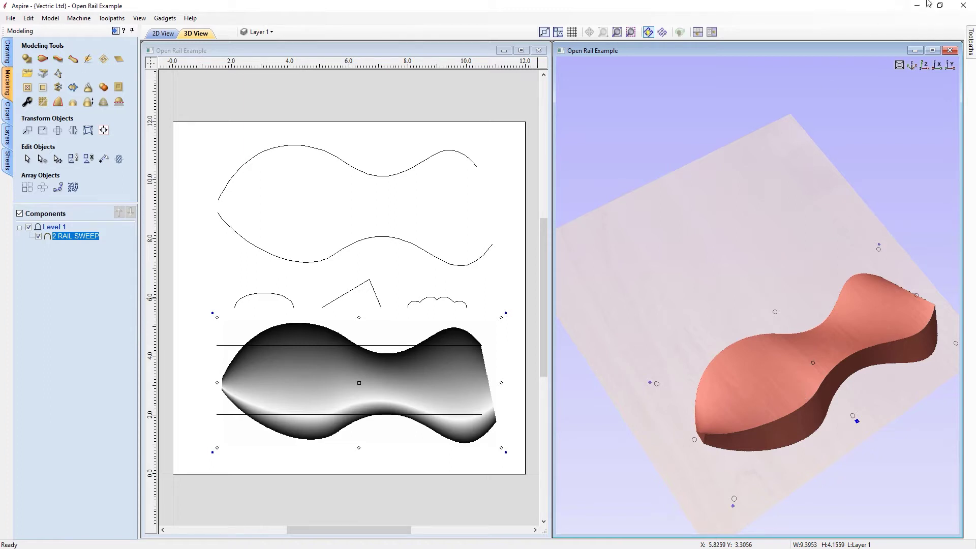
click(924, 65)
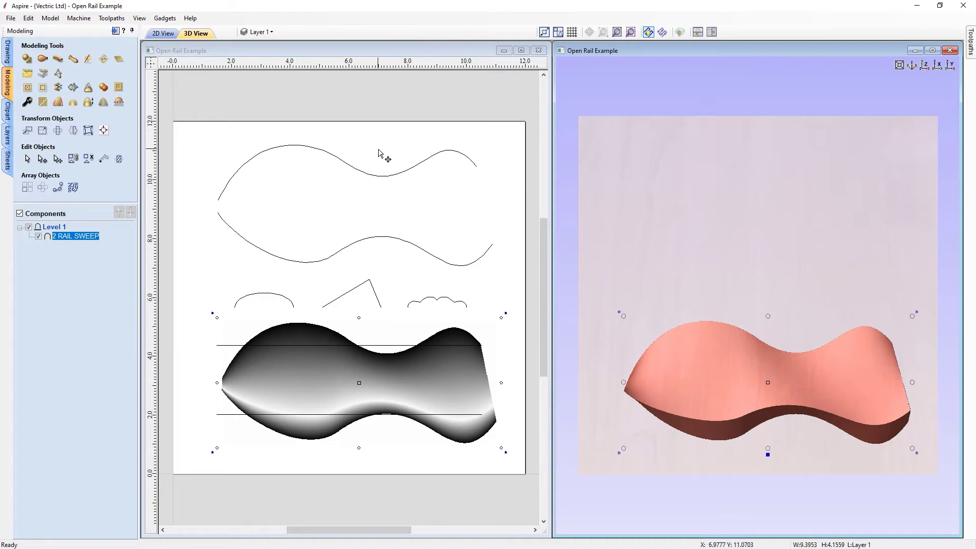
key(Delete)
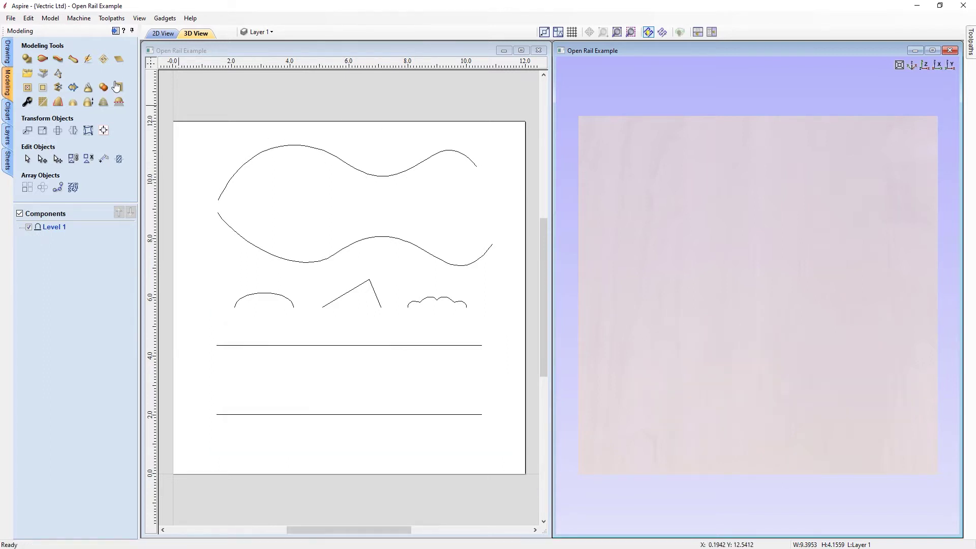
- Start a new Two Rail Sweep with the upper and lower wavy curves as drive rails, the upper one first
click(44, 60)
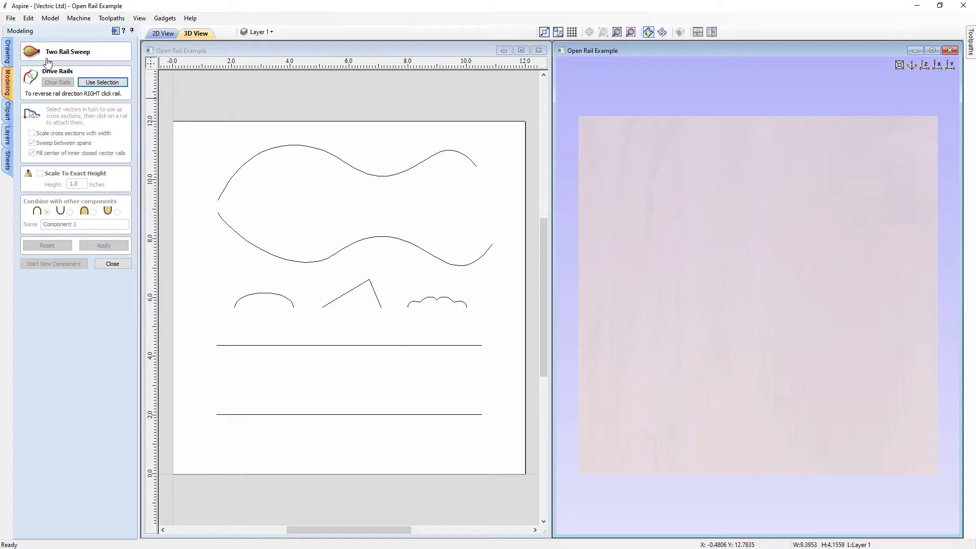
click(350, 167)
shift+click(381, 238)
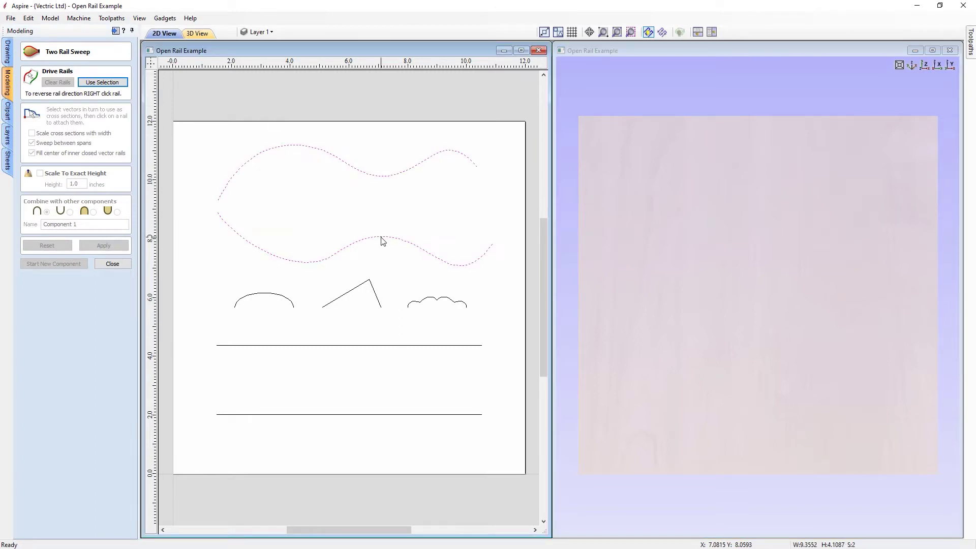
click(113, 89)
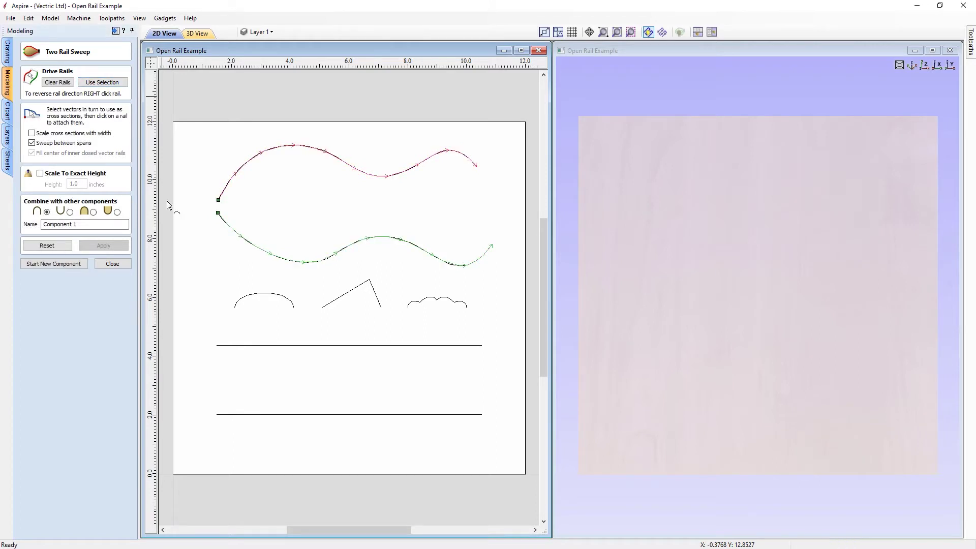
- Attach the smooth arc cross section to the start of the lower rail and apply the sweep
click(268, 296)
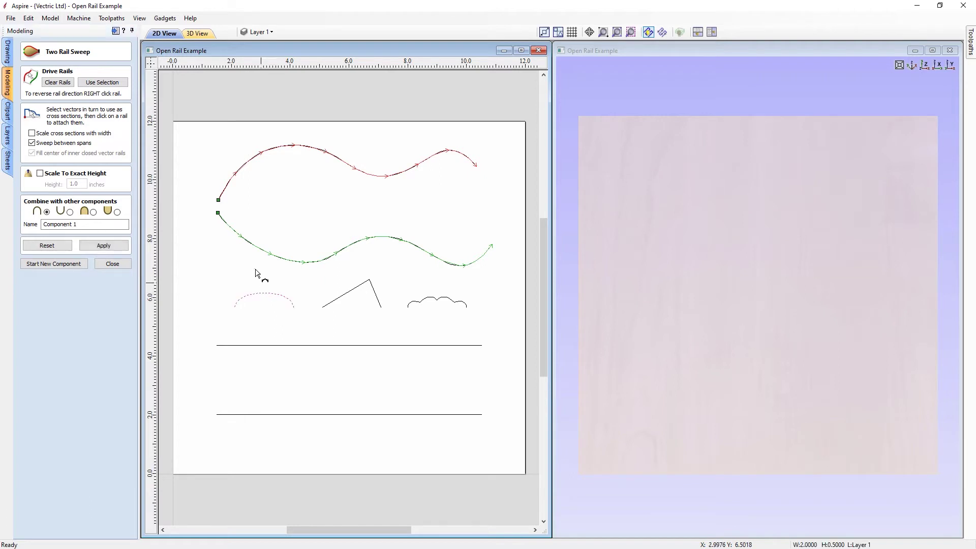
click(219, 214)
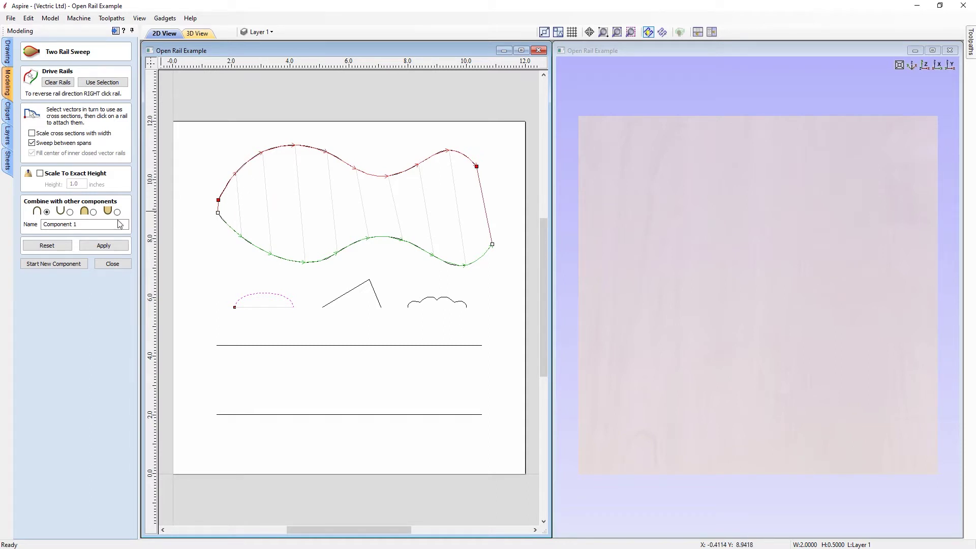
click(96, 247)
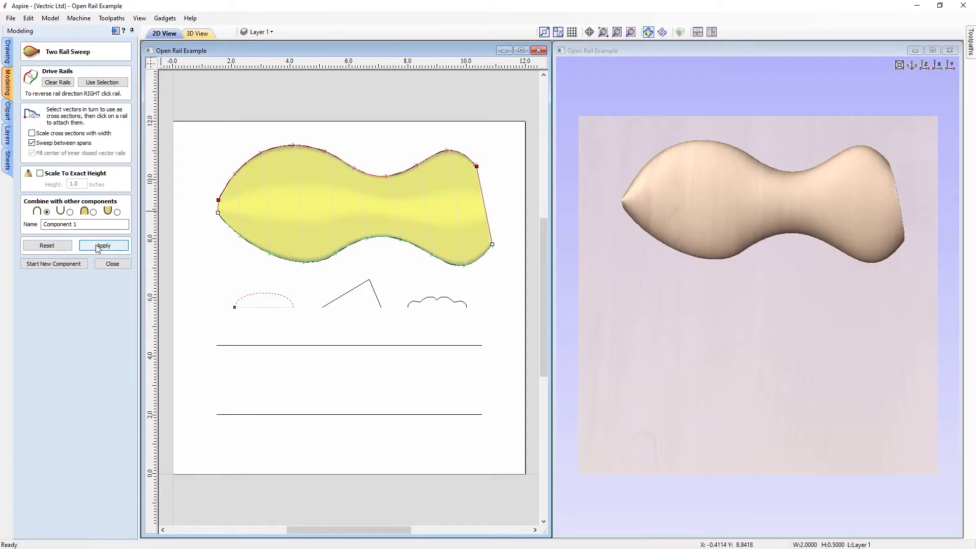
- Inspect the arc sweep in 3D and attach the scalloped cross section at the far end of the rails
click(913, 65)
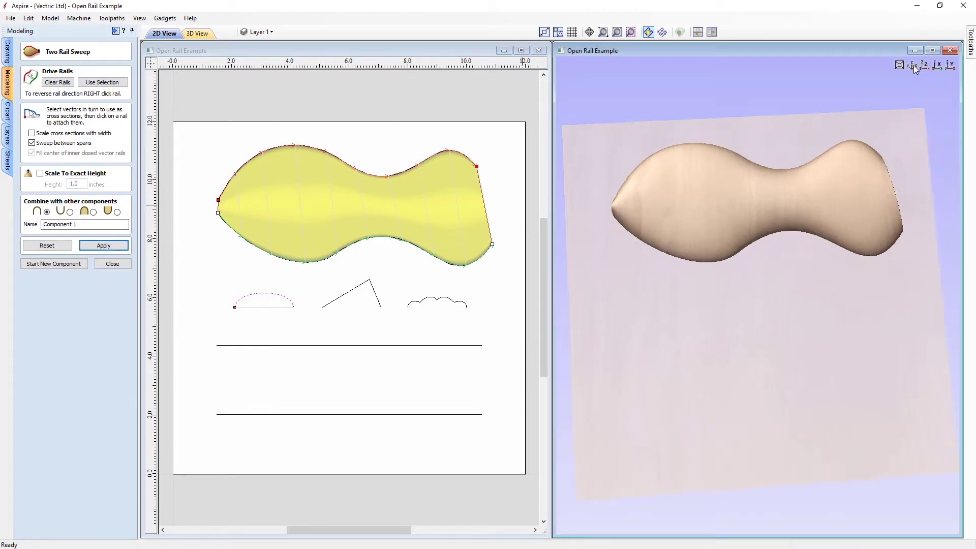
drag(746, 310, 800, 291)
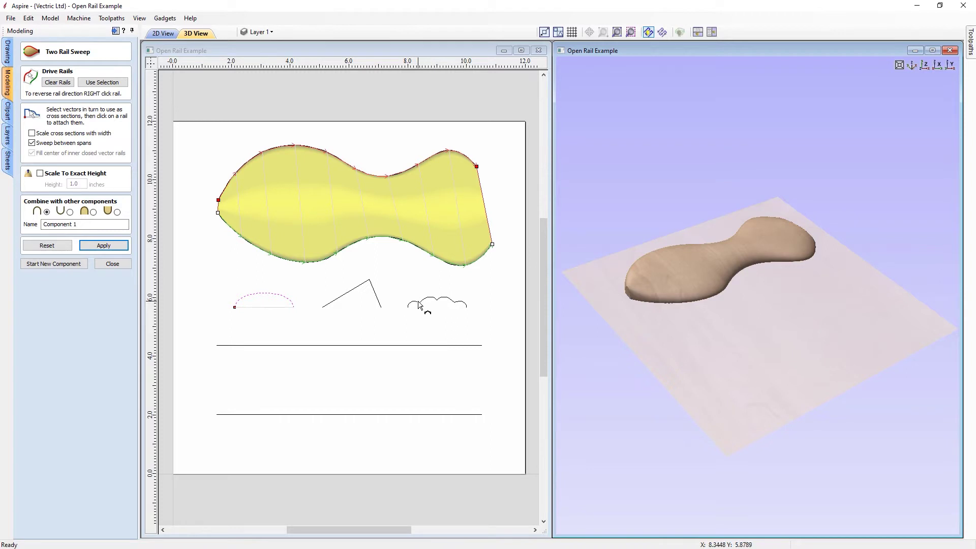
click(422, 305)
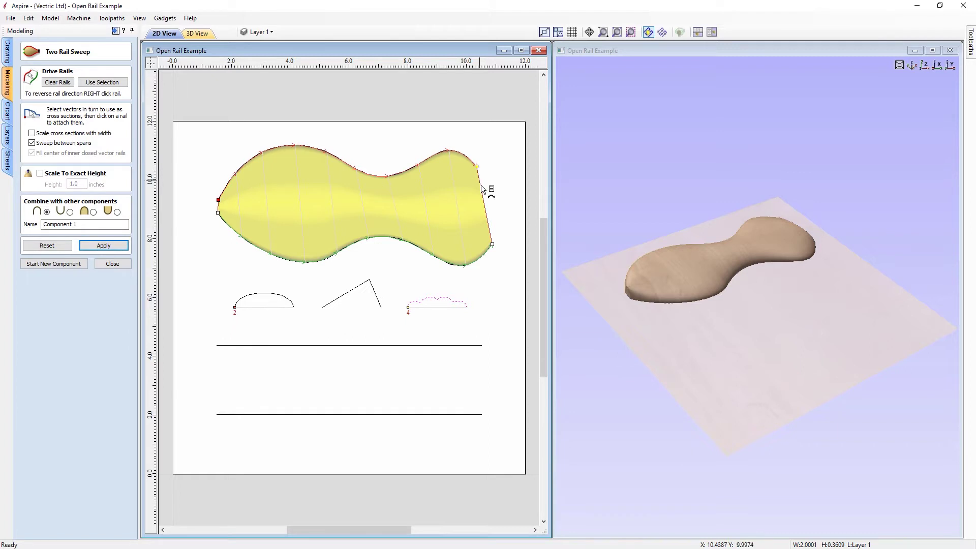
- Try adding the triangular cross section at the narrow middle of the rails, and delete that cross section from the sweep
click(373, 292)
click(377, 177)
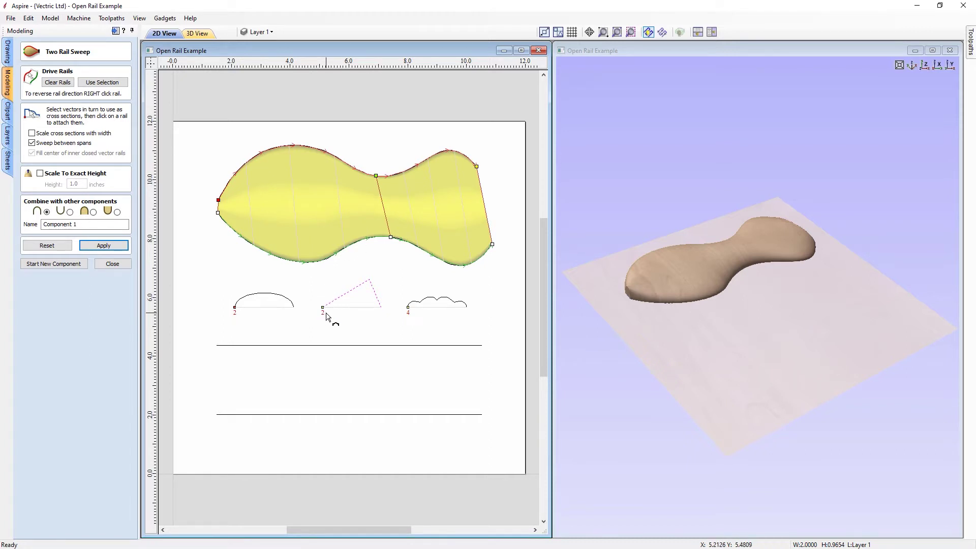
right_click(386, 209)
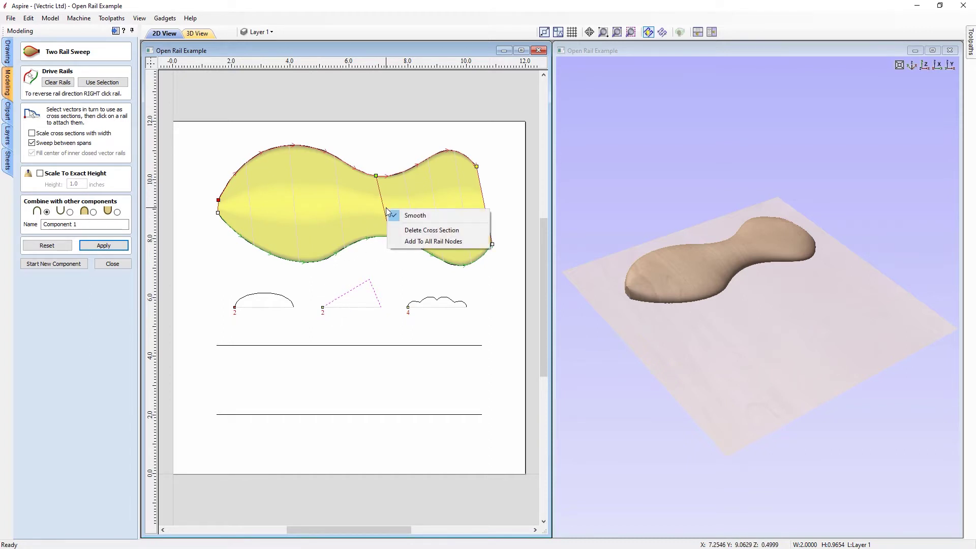
click(416, 232)
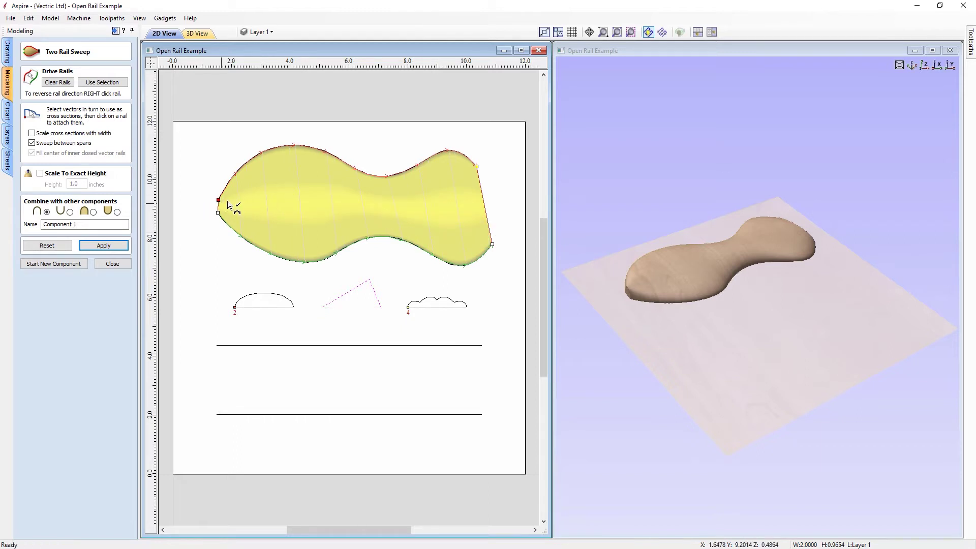
- Apply the sweep with the arc and scalloped cross sections, name the component 2 CROSS SECTIONS and close the tool
click(104, 246)
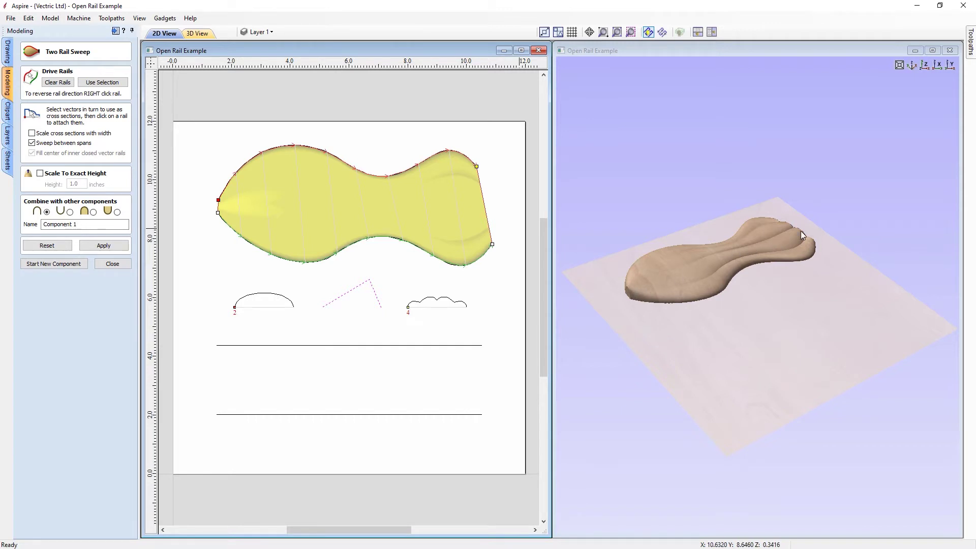
drag(89, 225, 9, 222)
text(SS SEC)
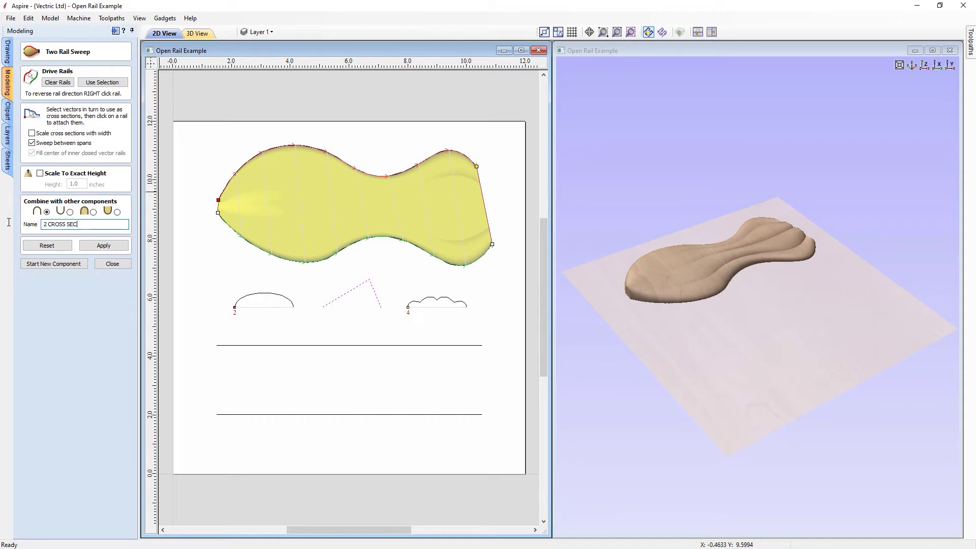
click(121, 264)
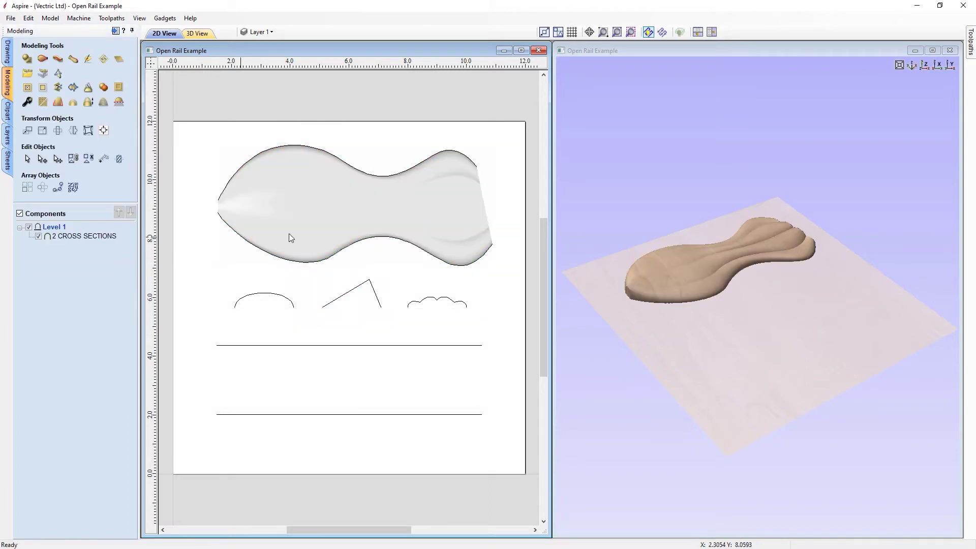
- Select the 2 CROSS SECTIONS component, move and slightly rotate it in the 3D view, and delete it
click(729, 257)
click(729, 253)
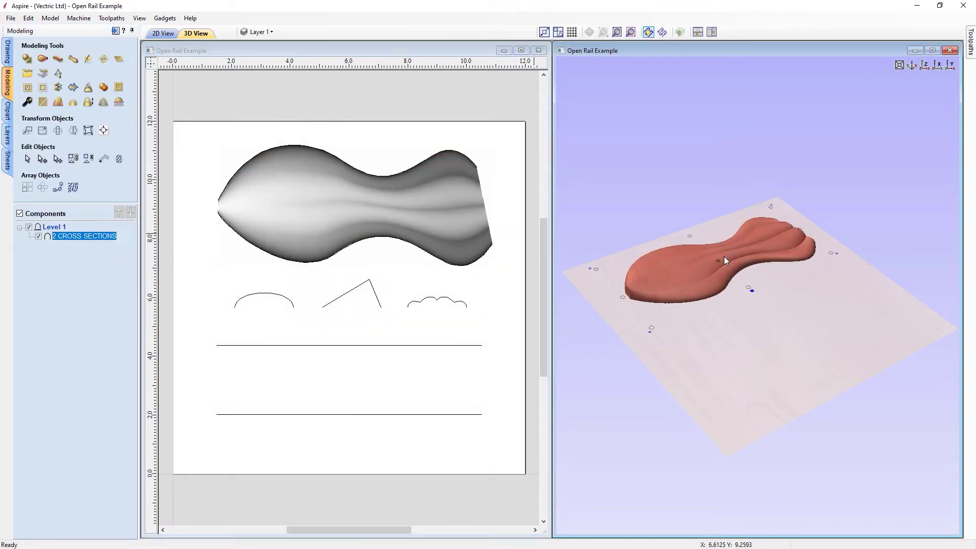
drag(718, 259, 765, 306)
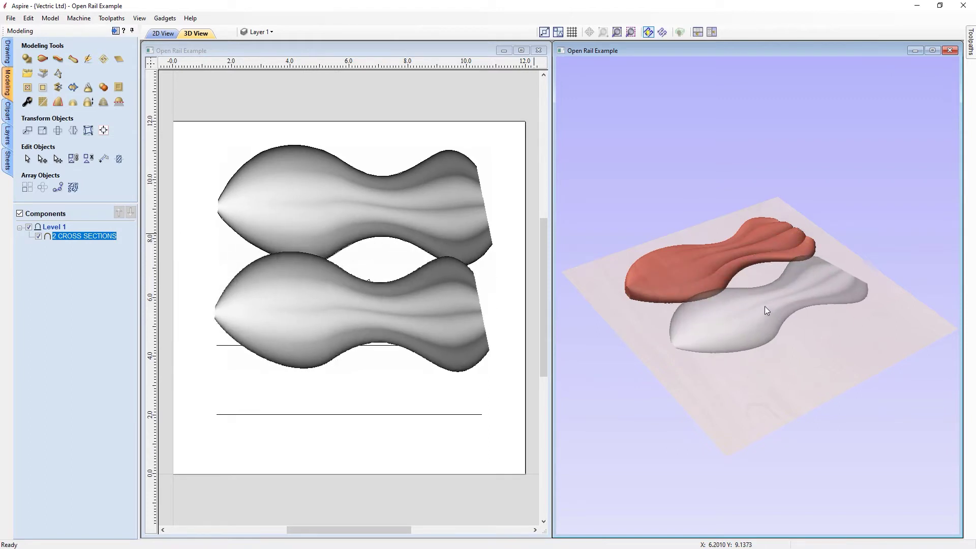
drag(801, 340, 707, 388)
mouse_move(890, 56)
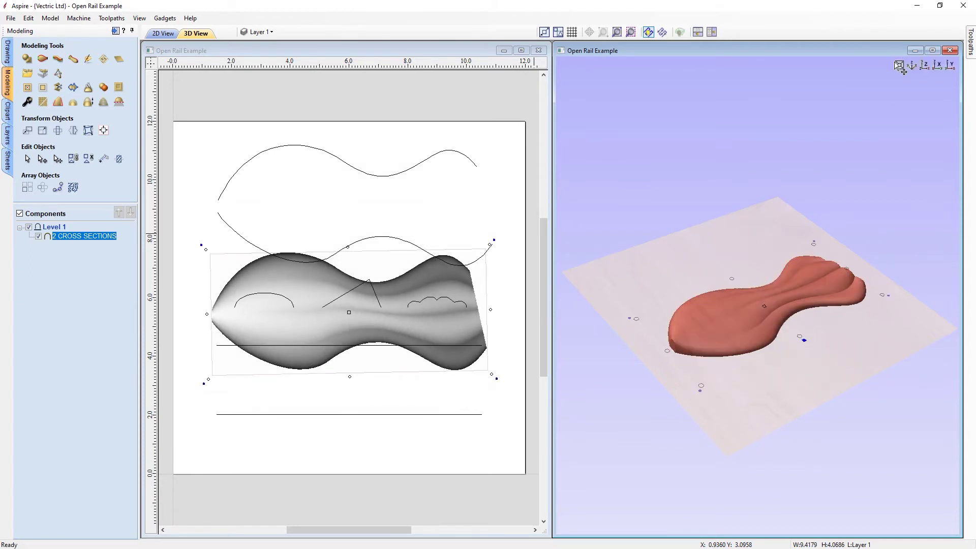
click(923, 65)
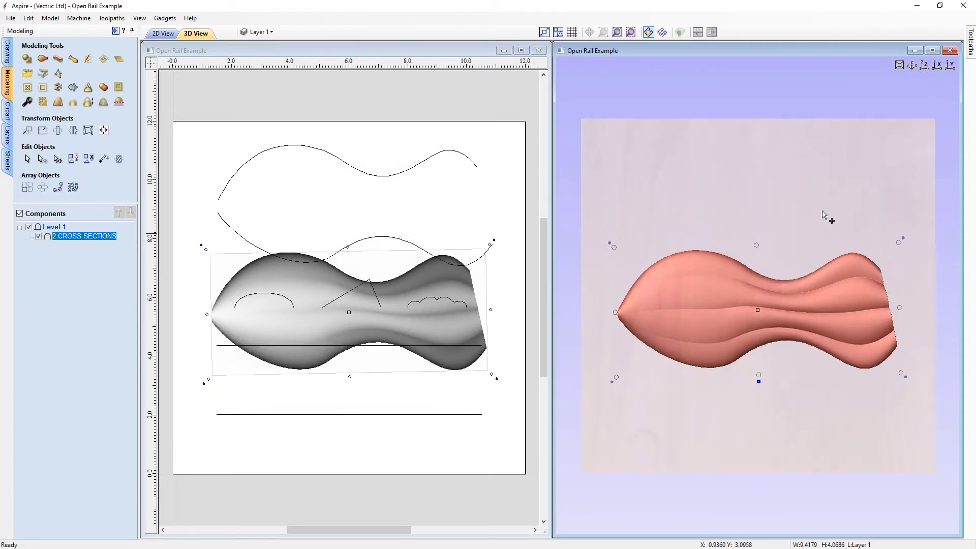
key(Delete)
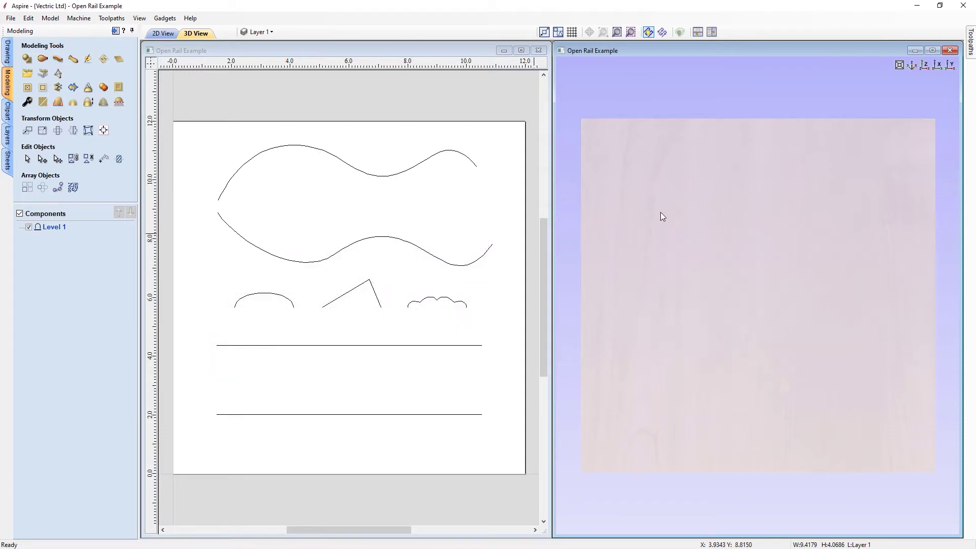
- Start another Two Rail Sweep with both wavy curves as drive rails, the lower one first
click(44, 60)
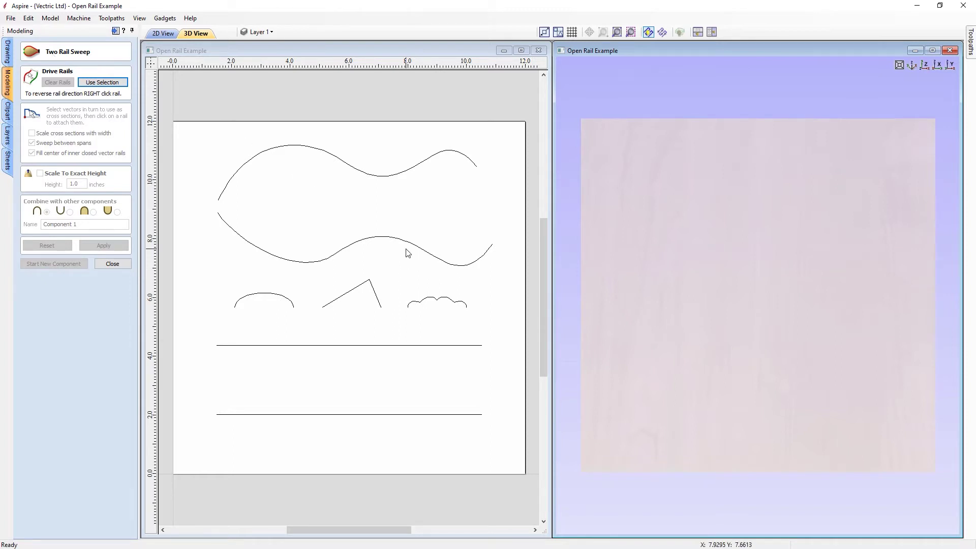
mouse_move(408, 254)
mouse_down()
mouse_move(388, 184)
mouse_move(358, 158)
mouse_up()
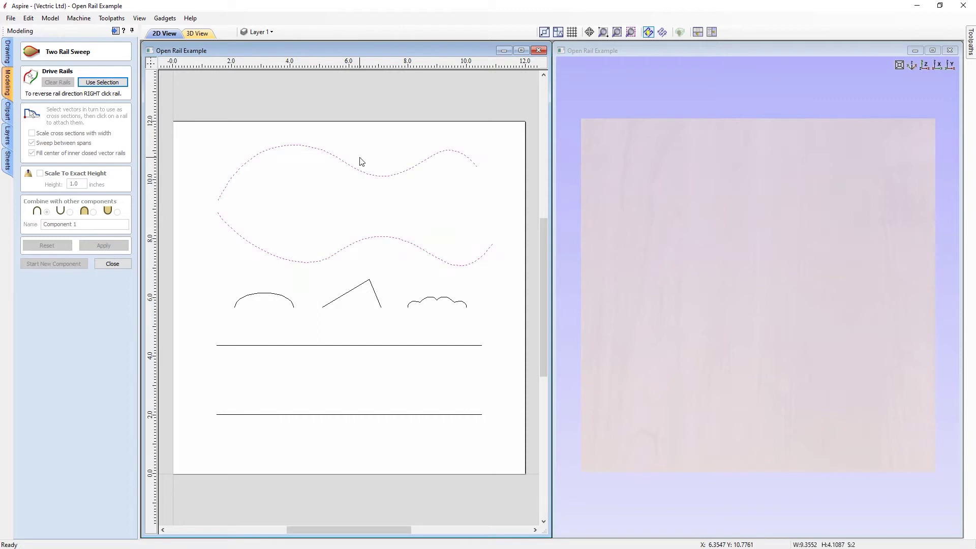
click(90, 82)
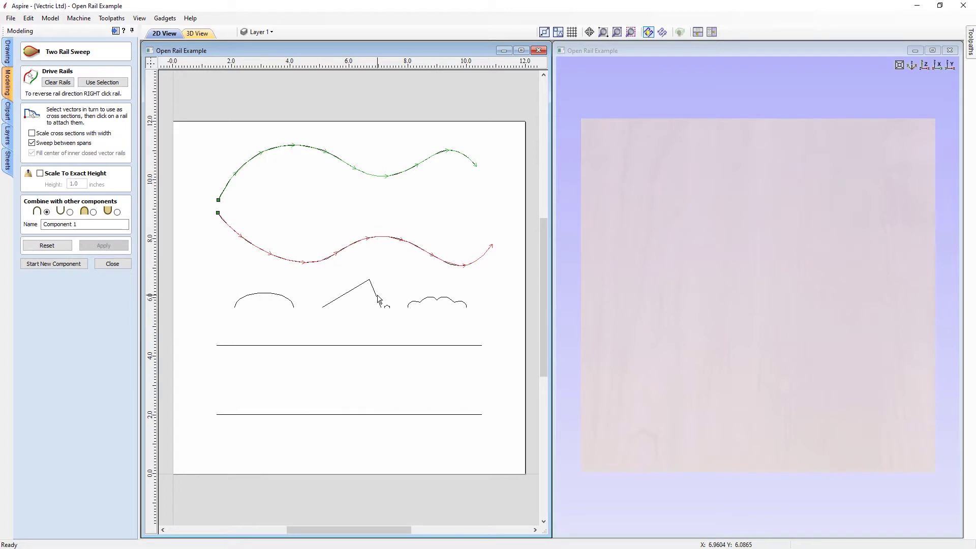
- Attach the triangular cross section to the start of the lower rail and apply the sweep
click(376, 297)
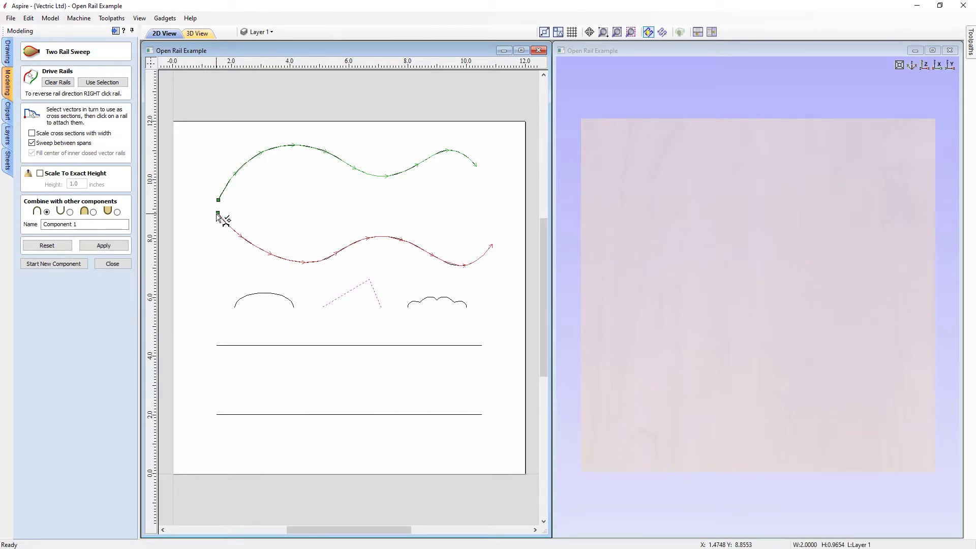
click(219, 215)
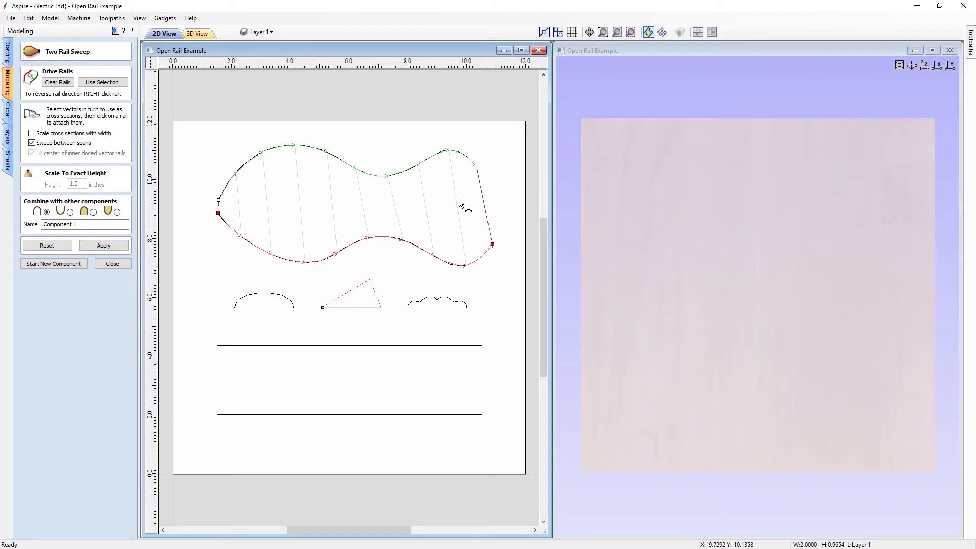
click(106, 250)
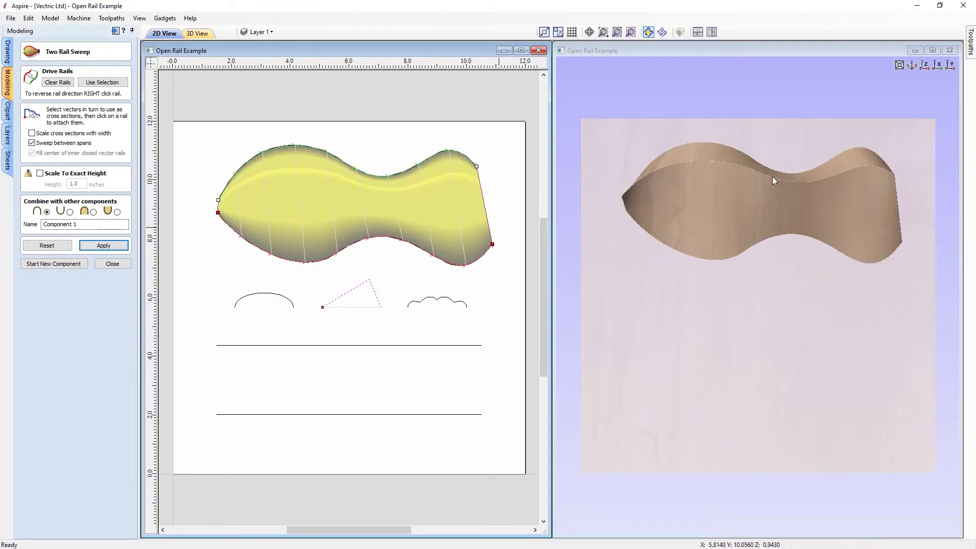
- Make a copy of the triangular cross-section vector, mirror it horizontally and place it just below the original
right_click(373, 289)
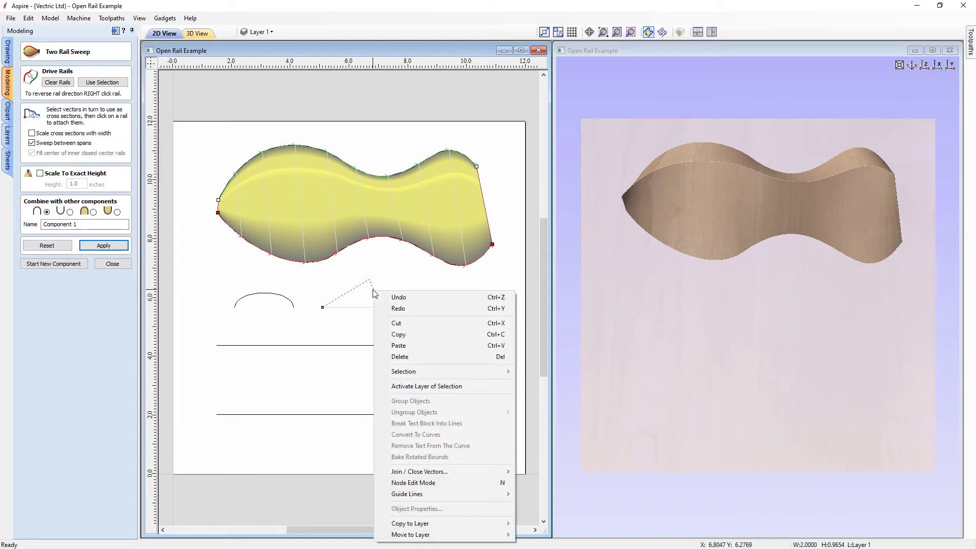
click(407, 334)
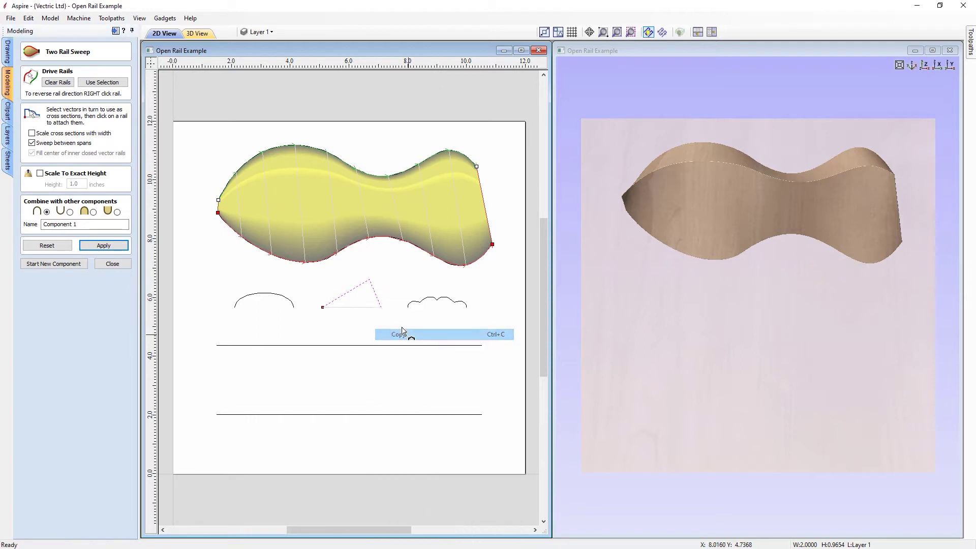
right_click(373, 290)
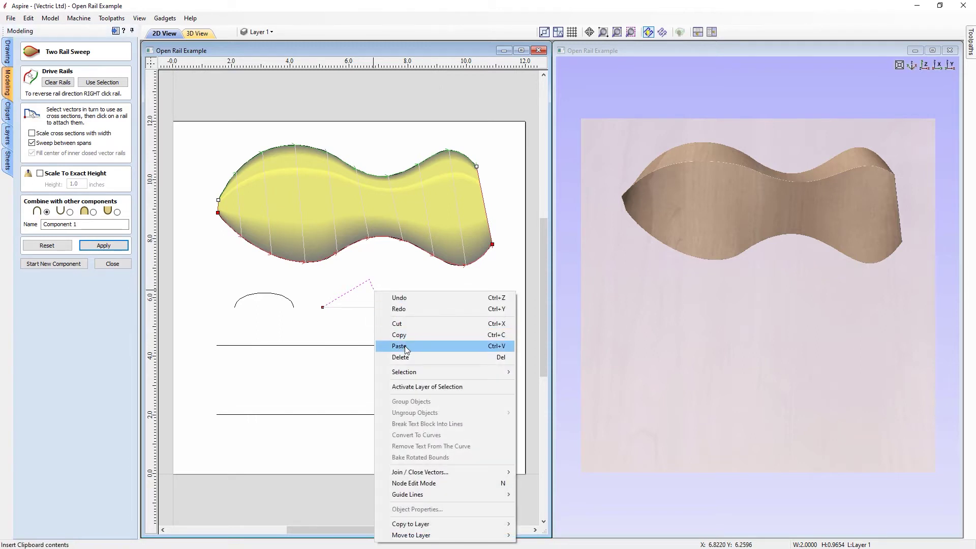
click(399, 346)
drag(361, 301, 362, 321)
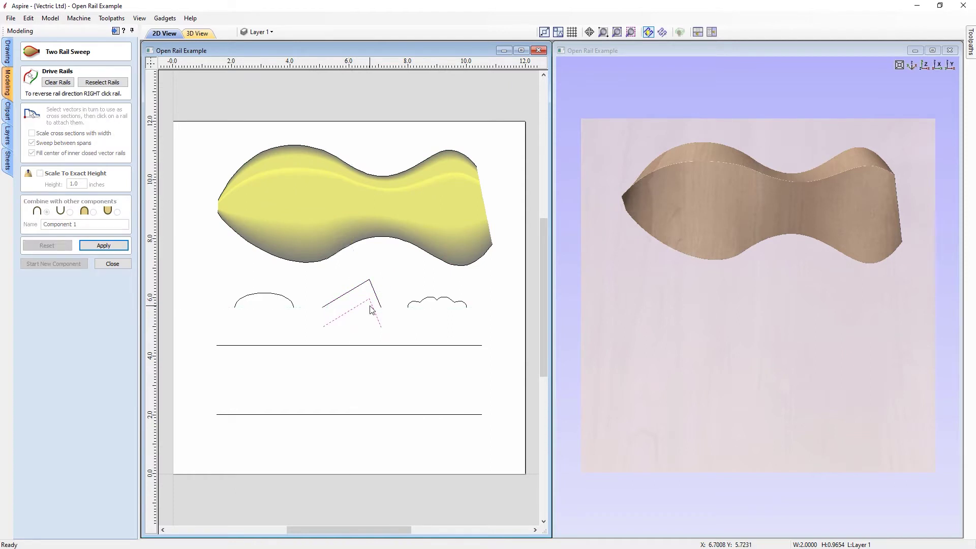
key(ctrl+m)
drag(351, 313, 355, 325)
- Reselect the rails, attach the mirrored triangle at the lower rail's far end, and apply the sweep with and without Sweep between spans
click(101, 82)
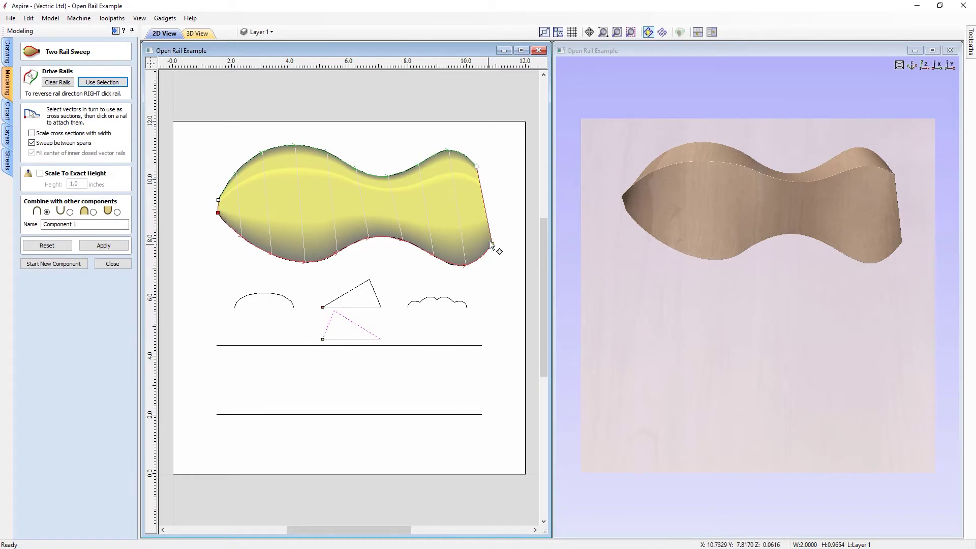
click(113, 247)
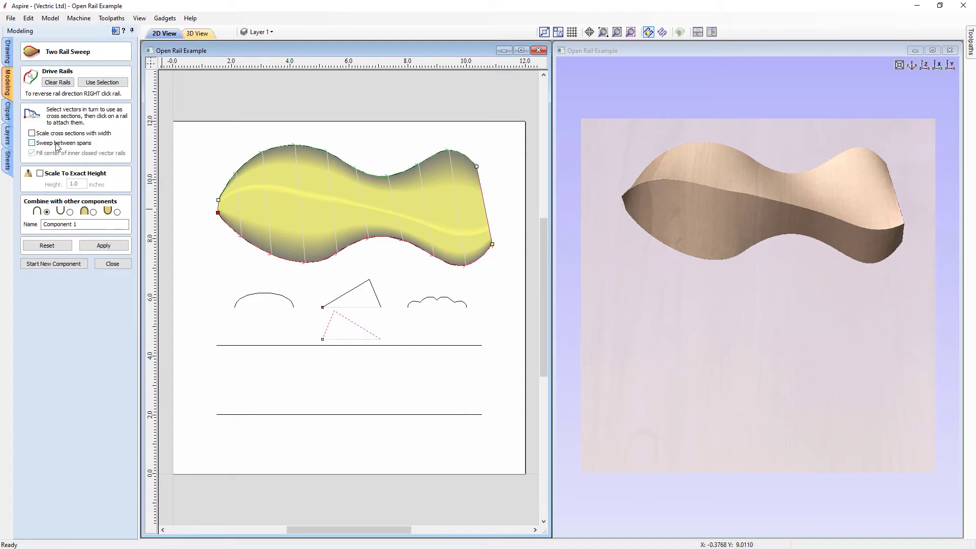
click(111, 248)
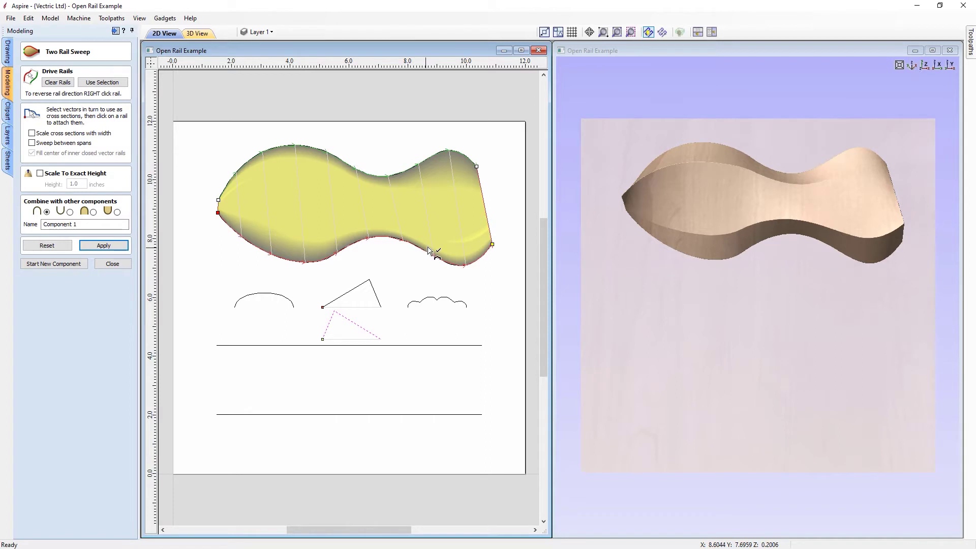
- Replace the cross section at the far end of the lower rail with the scalloped vector and apply the sweep
click(360, 312)
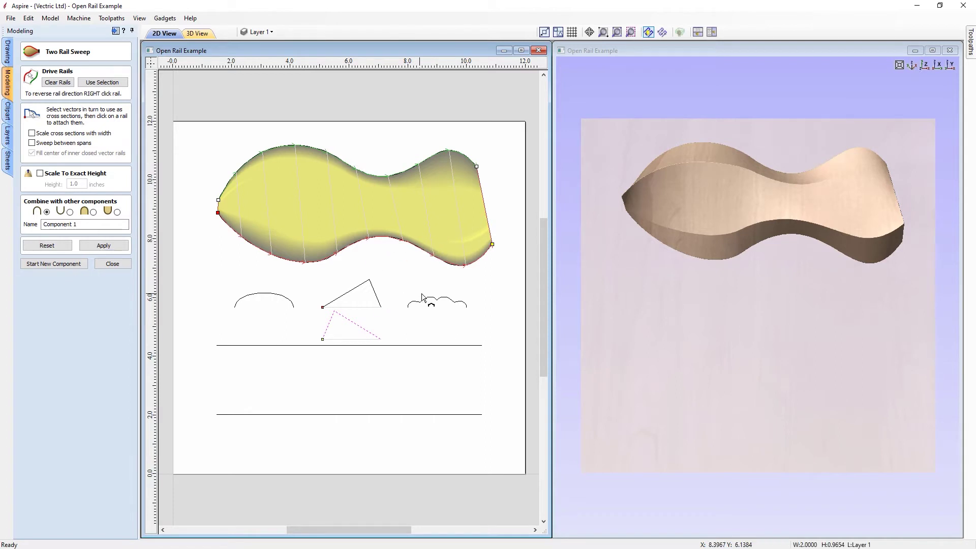
click(437, 303)
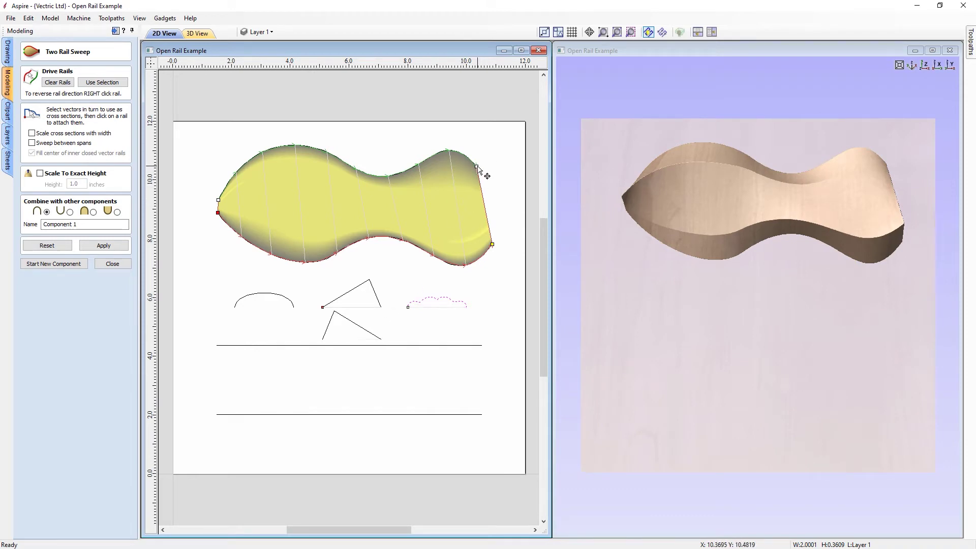
click(104, 246)
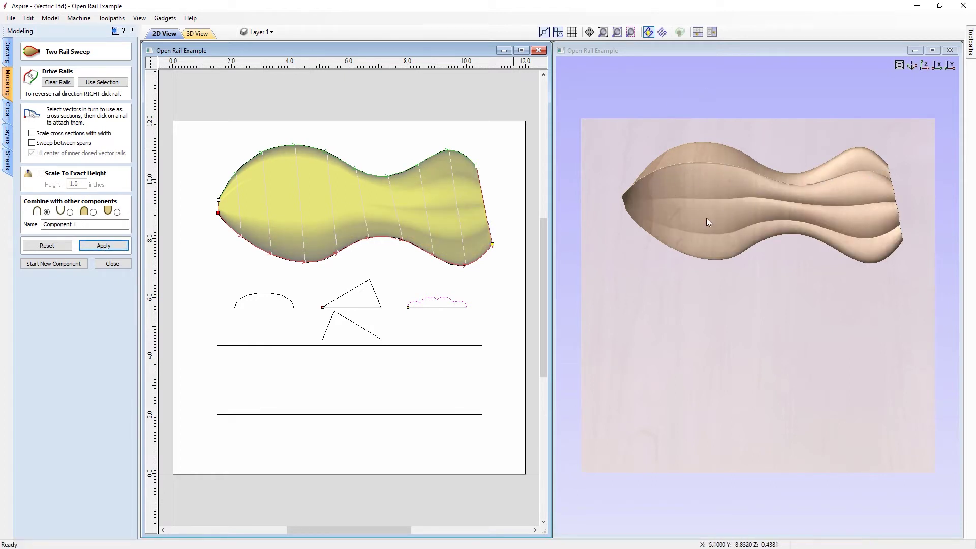
- Switch Sweep between spans on to compare the spans, switch it off again and reapply the sweep
click(50, 147)
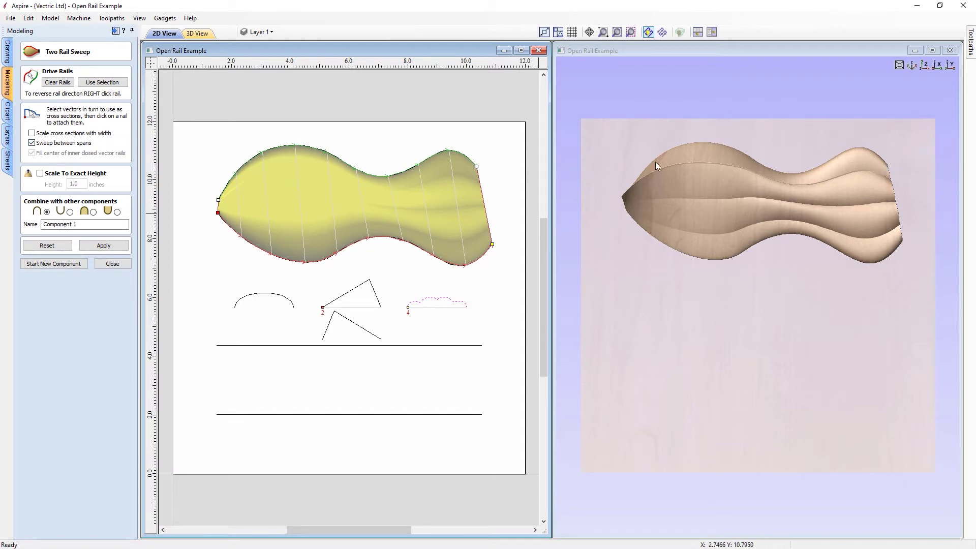
click(64, 143)
click(95, 245)
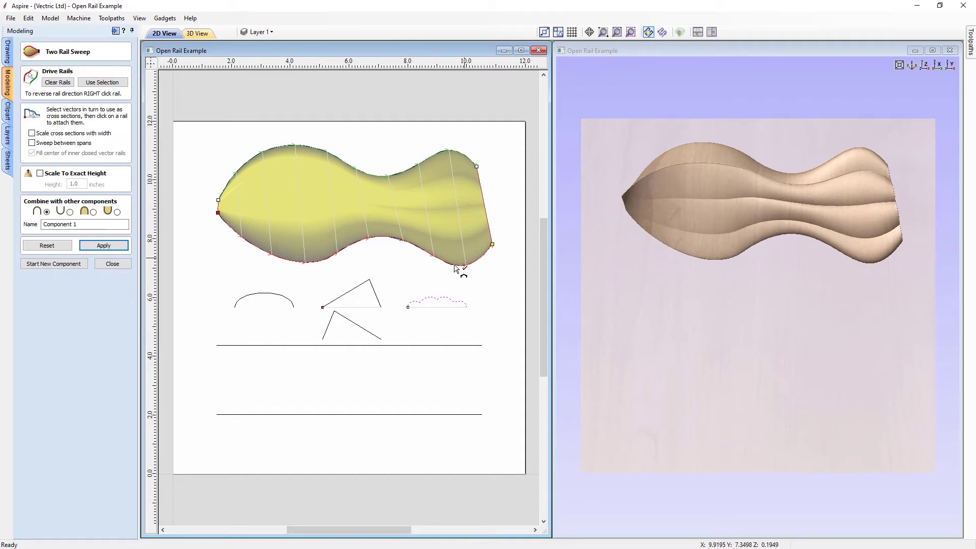
- Insert an extra point on each of the two sides of the original triangular cross section in node editing
click(372, 288)
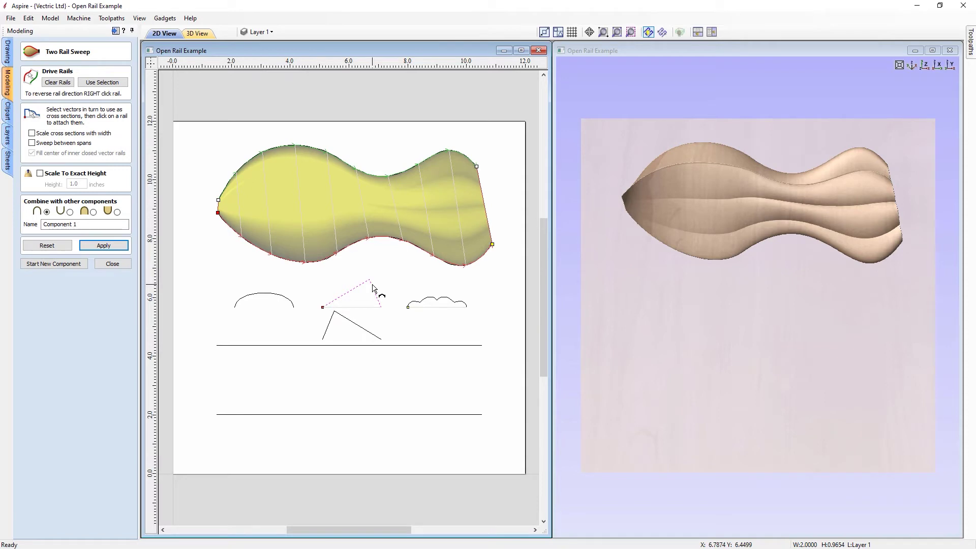
double_click(372, 288)
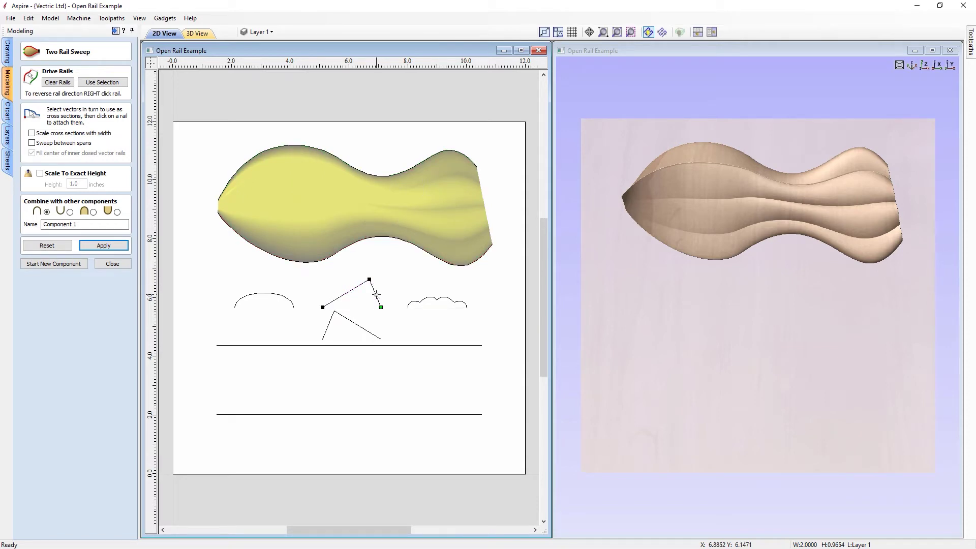
right_click(346, 293)
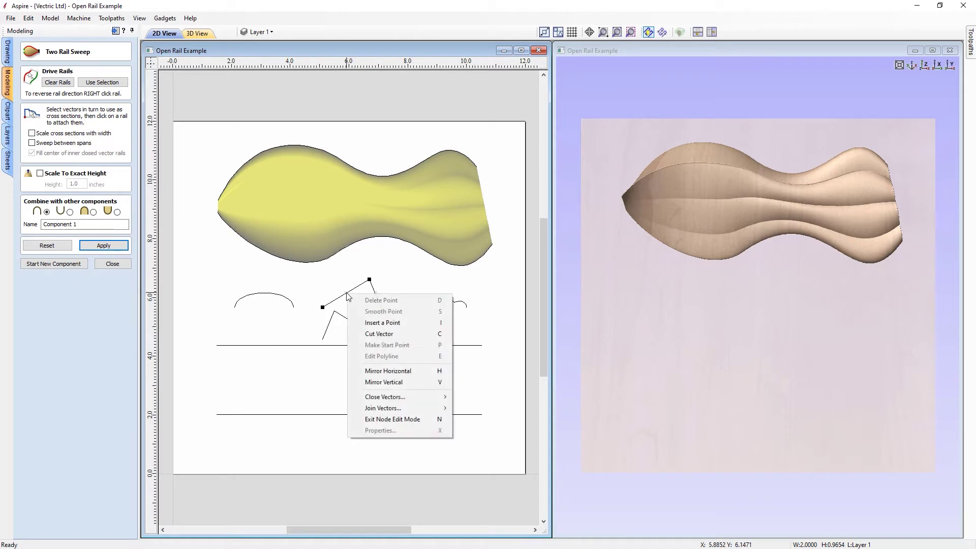
click(389, 322)
right_click(377, 295)
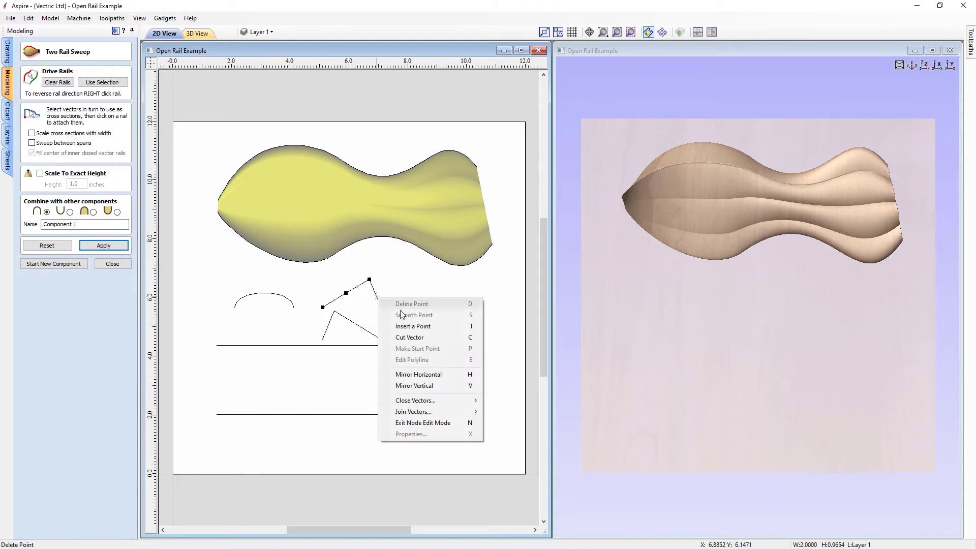
click(412, 325)
key(n)
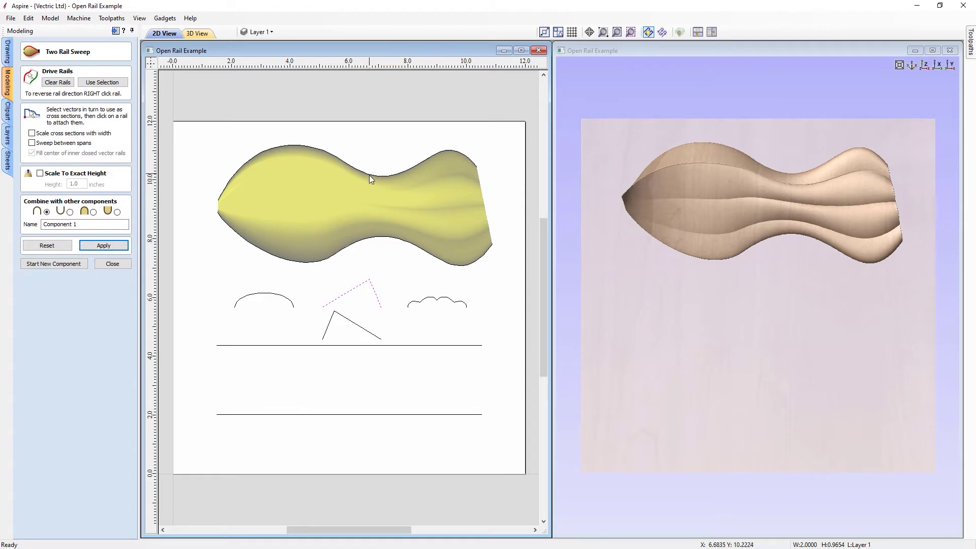
- Reselect the drive rails and apply the sweep with Sweep between spans on, then reapply it with the option off
click(369, 175)
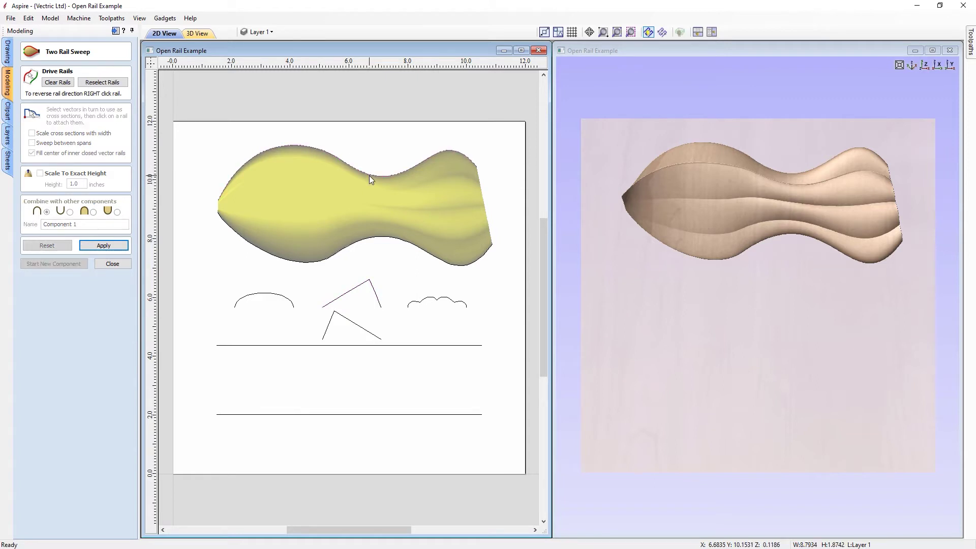
click(110, 83)
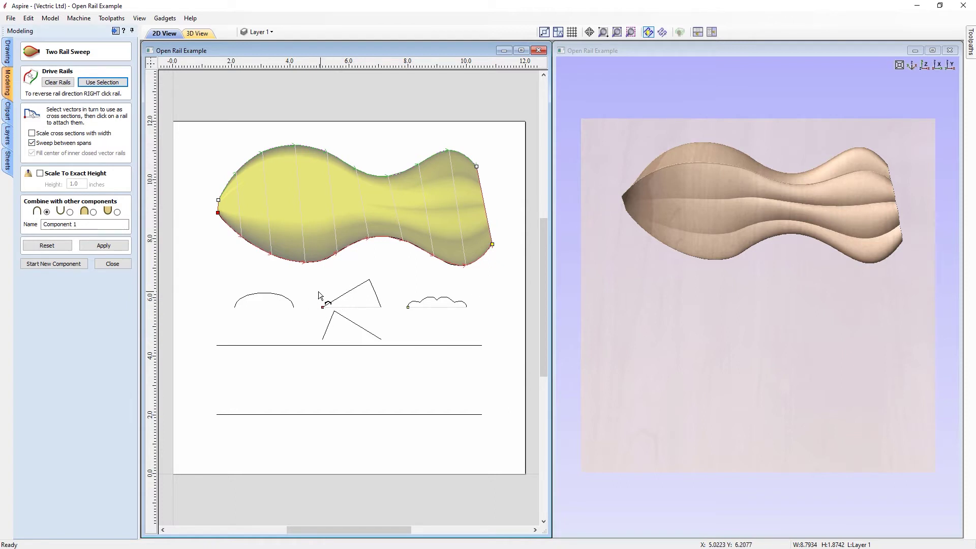
click(114, 246)
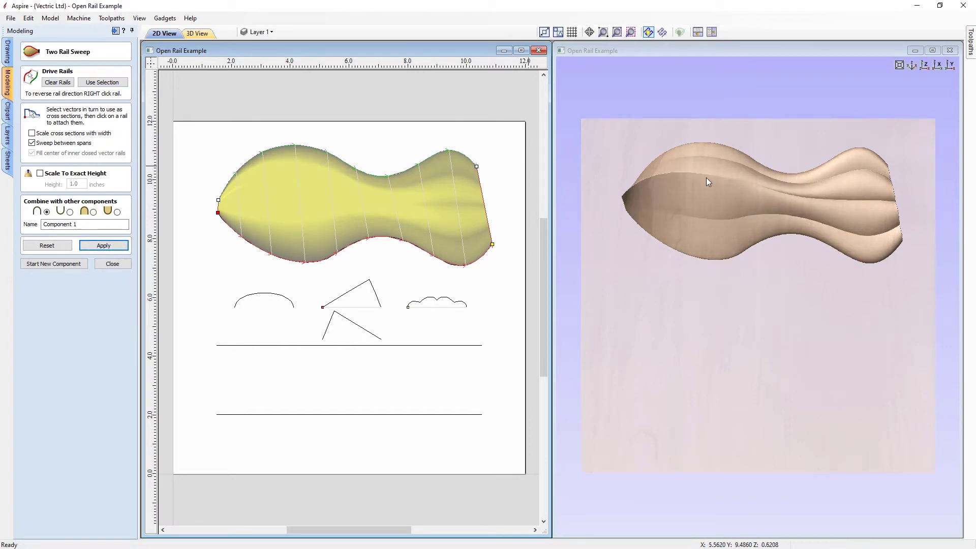
click(82, 145)
click(114, 248)
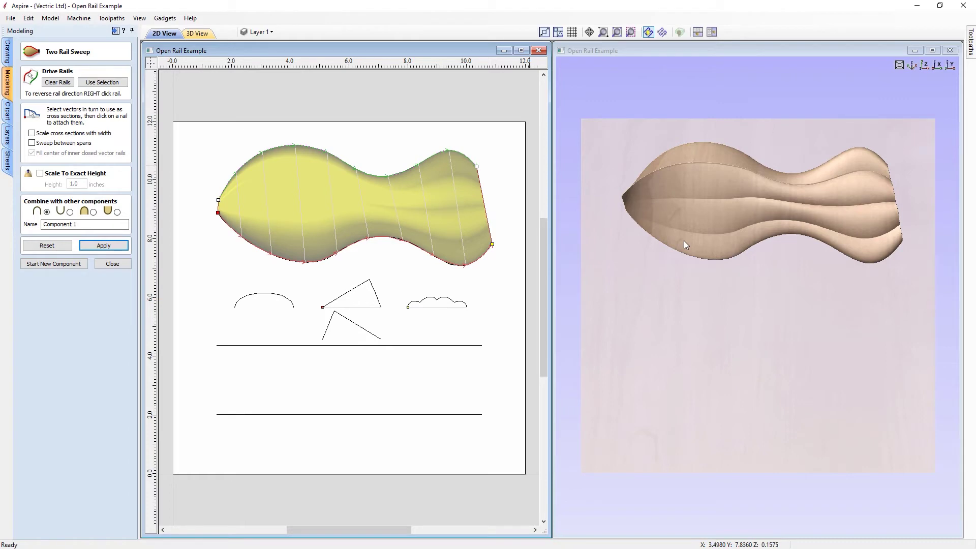
- Close the Two Rail Sweep tool and delete the swept component
click(111, 265)
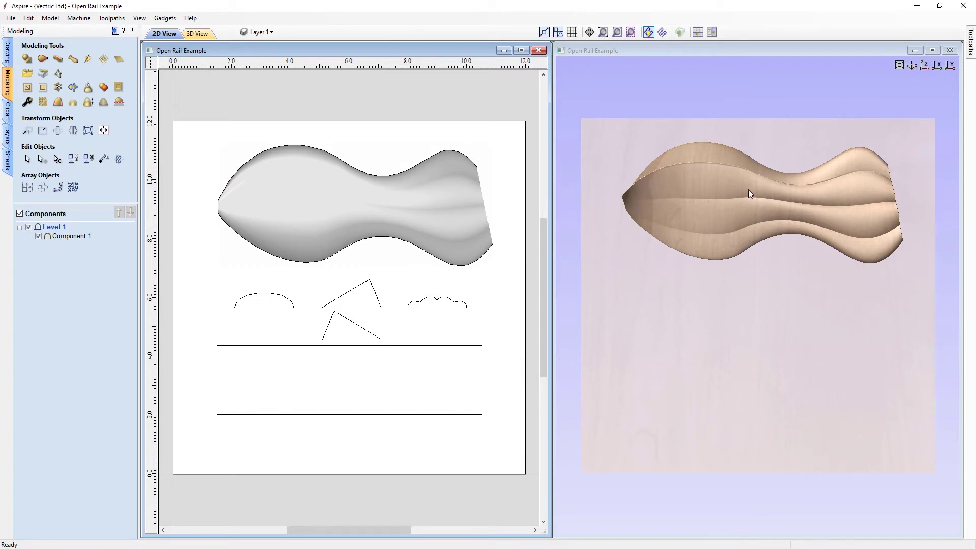
click(336, 208)
key(Delete)
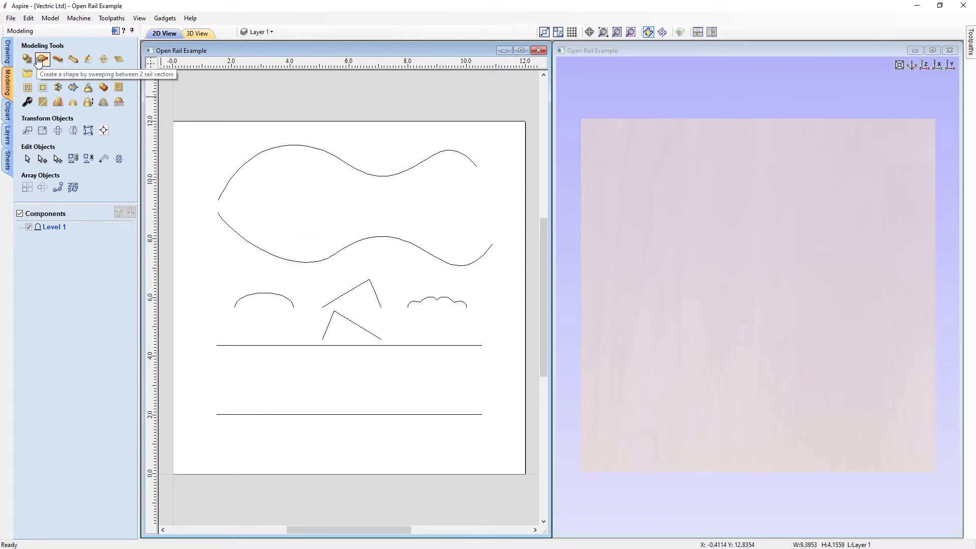
- Start a Two Rail Sweep along both wavy rails, attach the scalloped cross section at the lower rail's start and apply
click(43, 60)
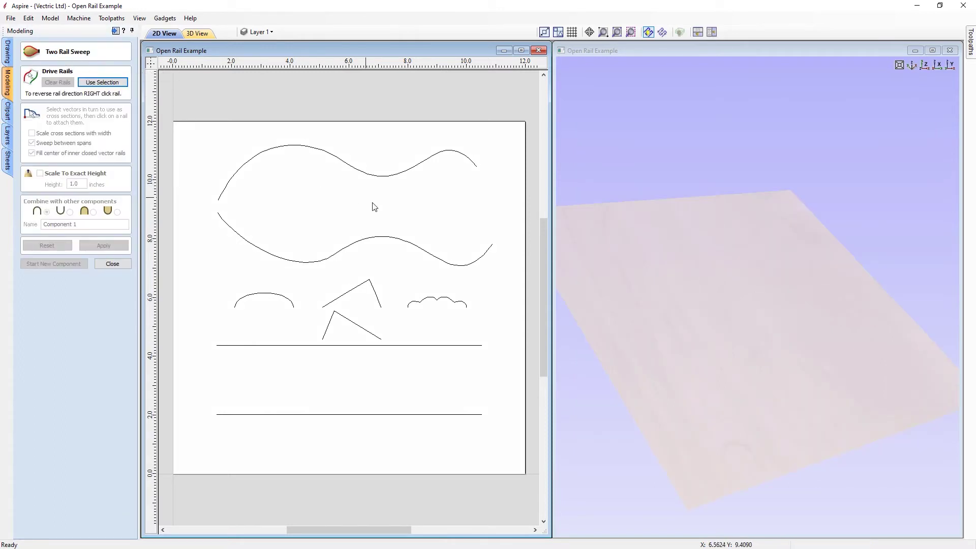
drag(402, 254, 358, 153)
click(94, 83)
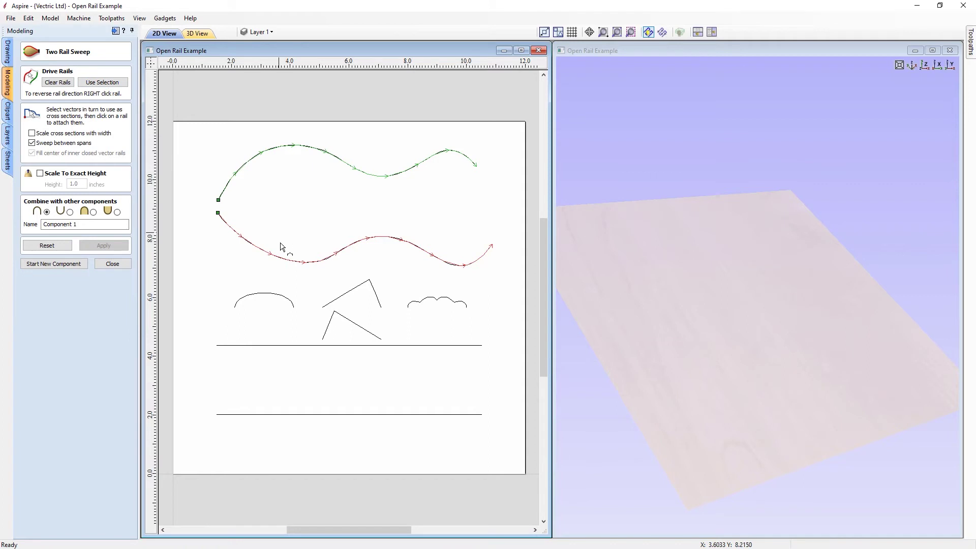
click(429, 302)
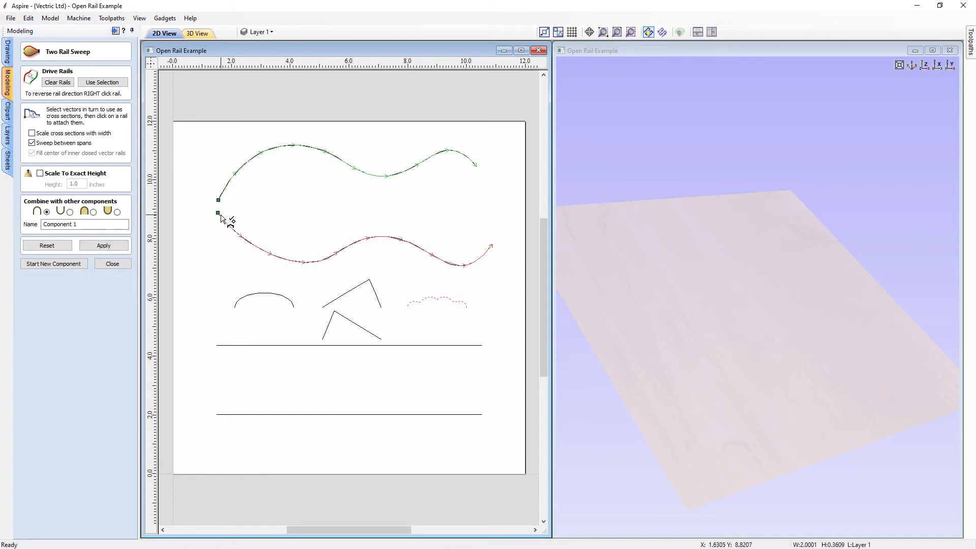
click(218, 216)
click(105, 246)
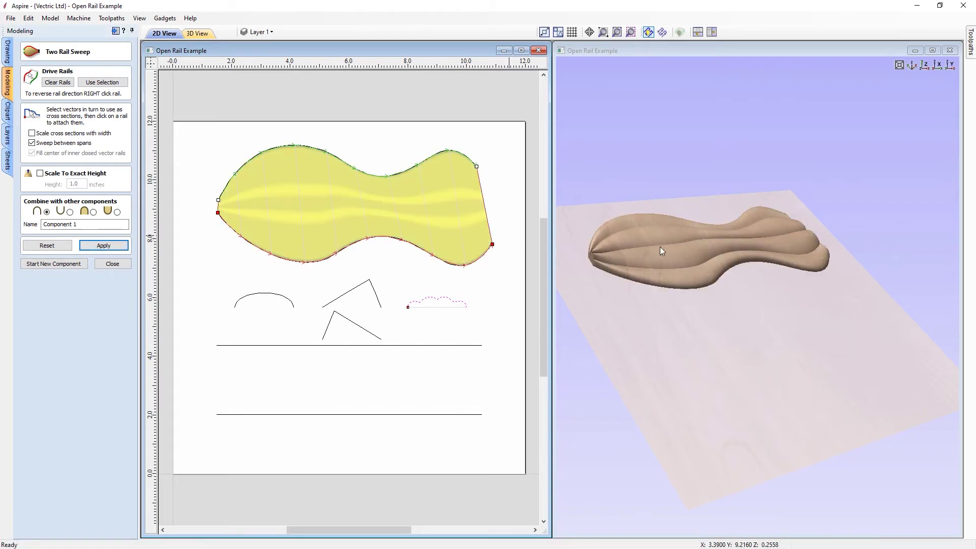
- Attach the original triangular cross section near the middle of the lower rail and apply the sweep
click(370, 281)
click(380, 237)
click(103, 246)
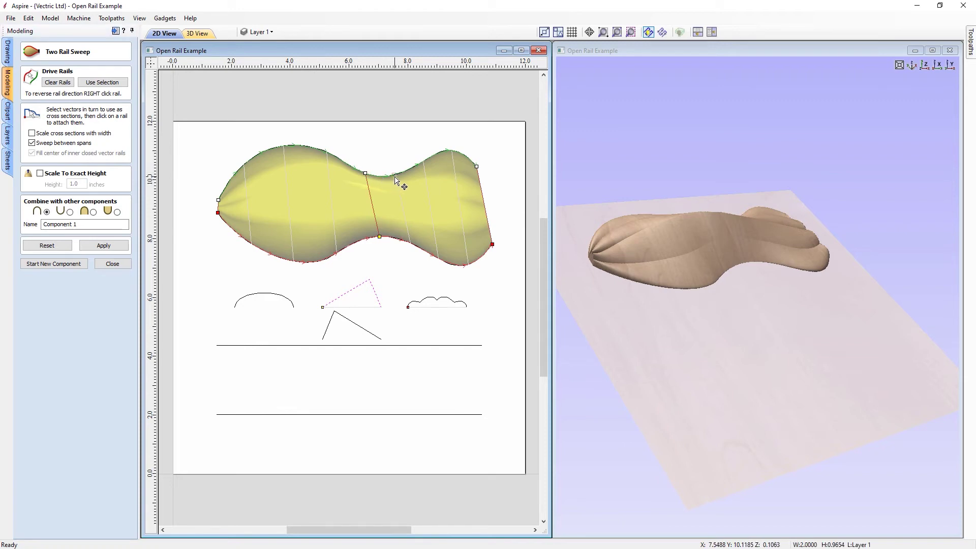
- Slant the middle cross section by moving its upper end toward the rail's far end and its lower end toward the start, then apply
click(433, 157)
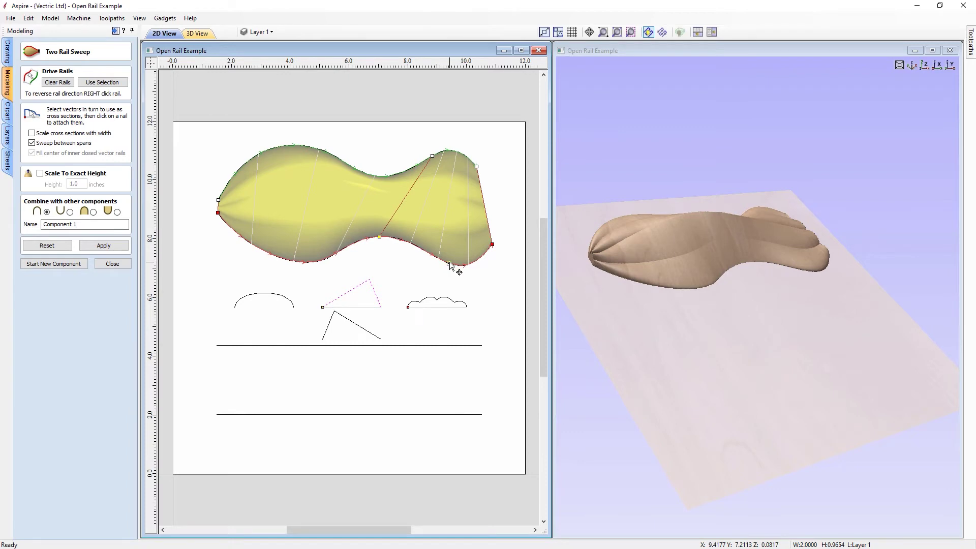
click(248, 242)
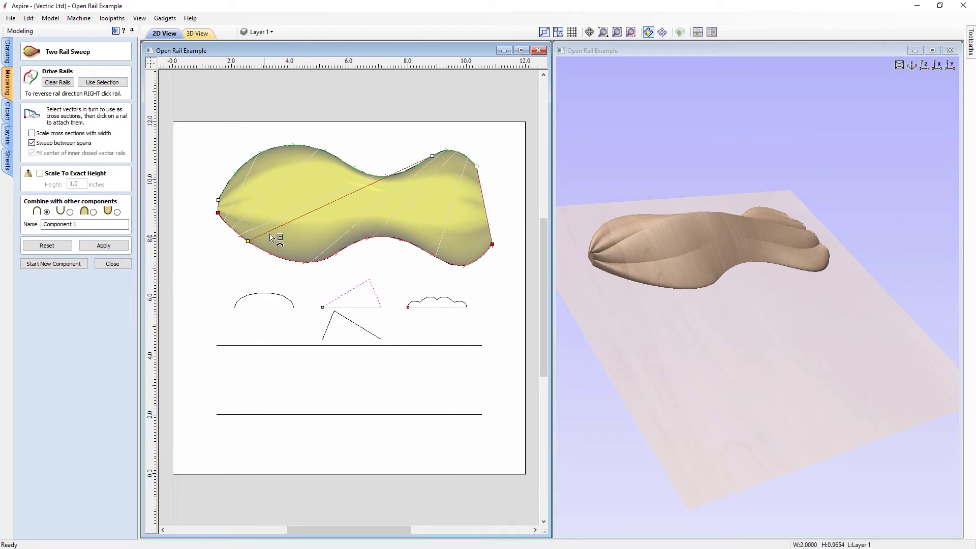
click(96, 247)
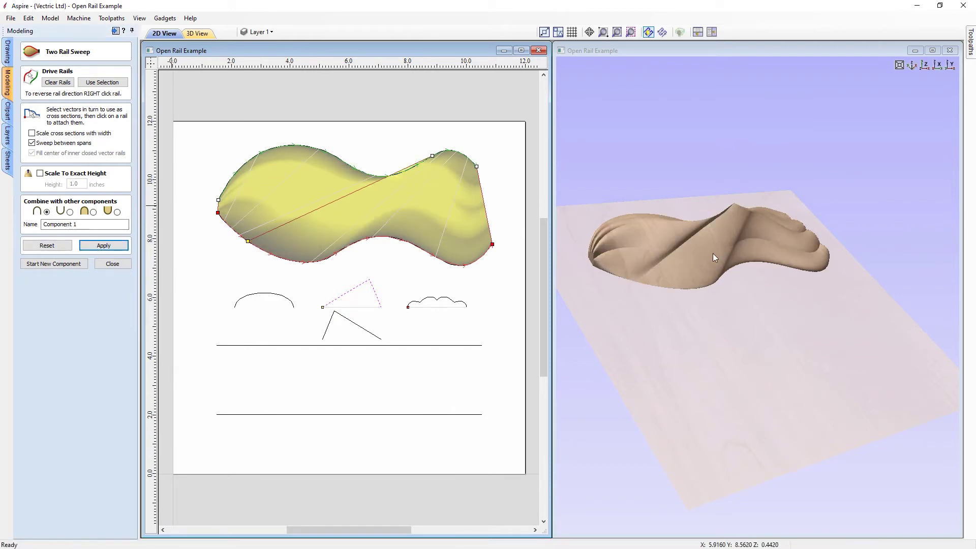
click(676, 241)
drag(675, 242, 658, 284)
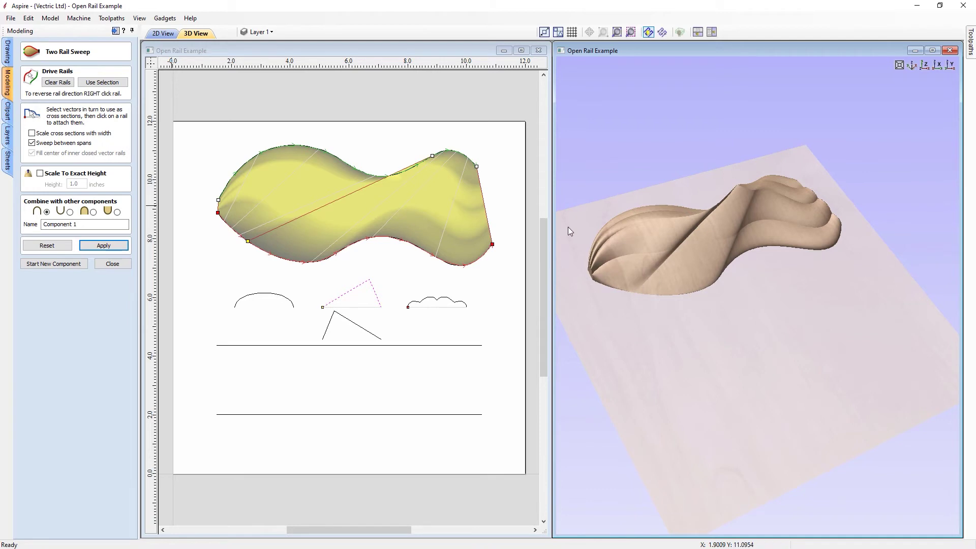
- Move the lower end of the slanted cross section back to the middle of the lower rail and reapply the sweep
click(248, 242)
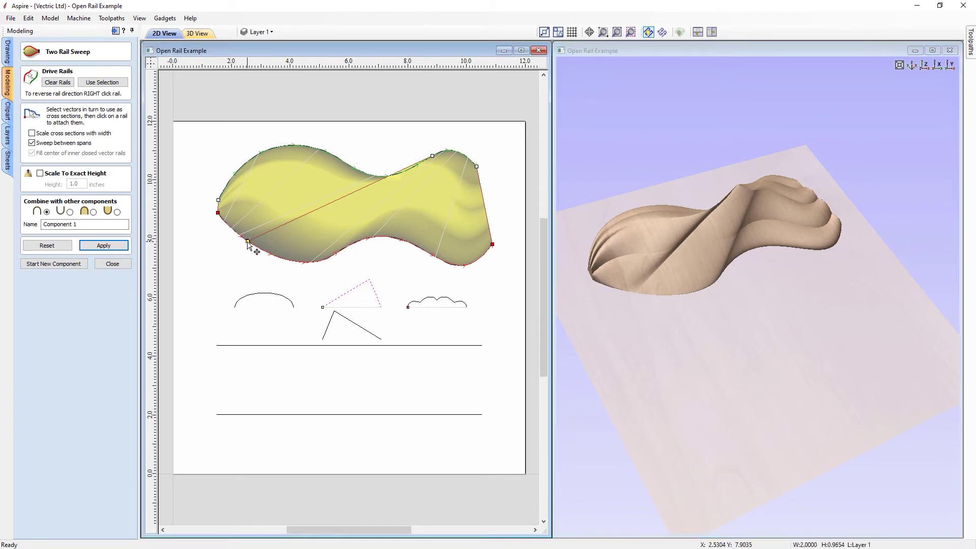
click(378, 244)
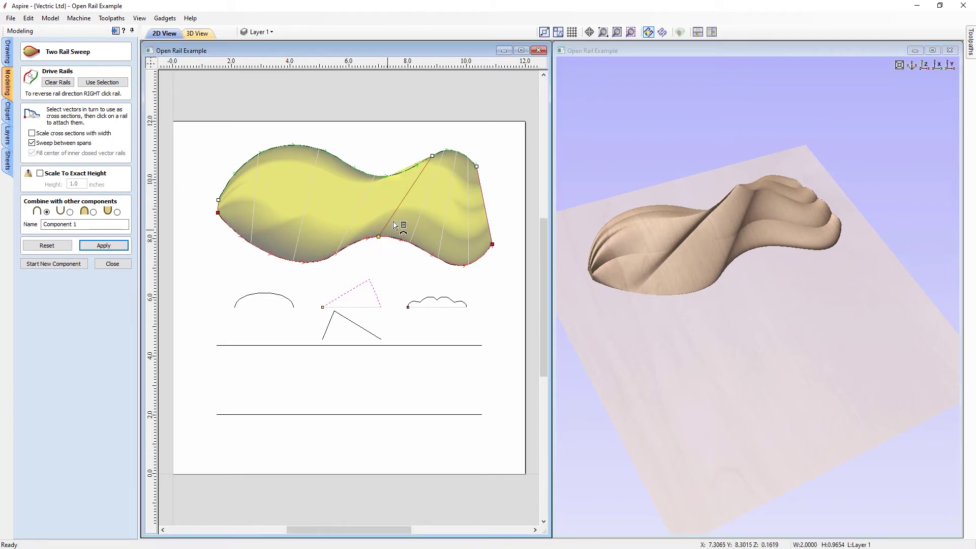
click(116, 246)
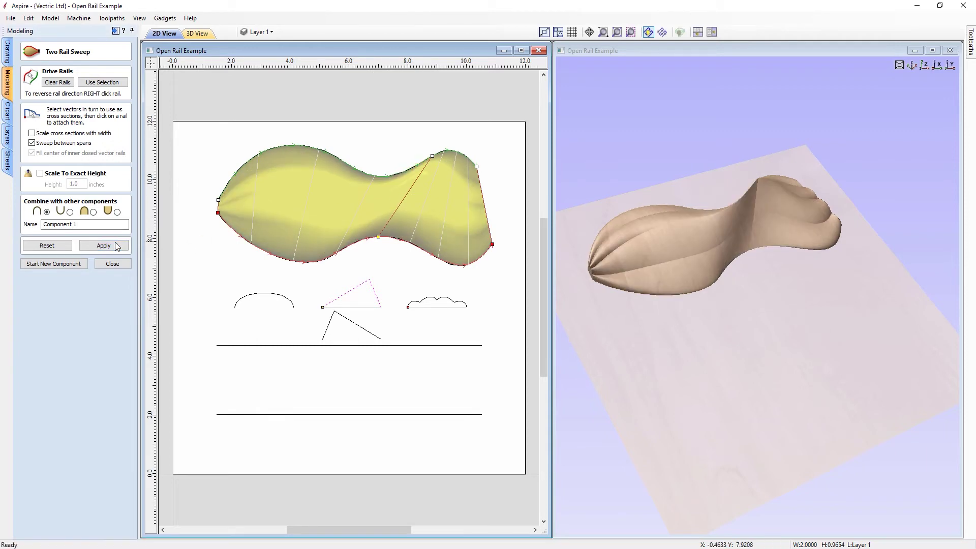
- Delete the slanted middle cross section from the wavy rails and reapply the sweep
drag(773, 228, 734, 239)
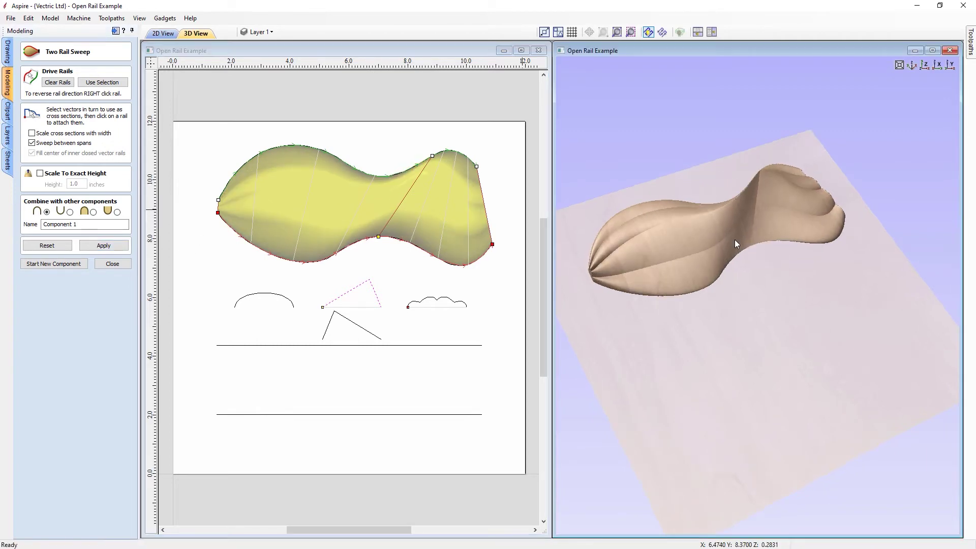
right_click(412, 189)
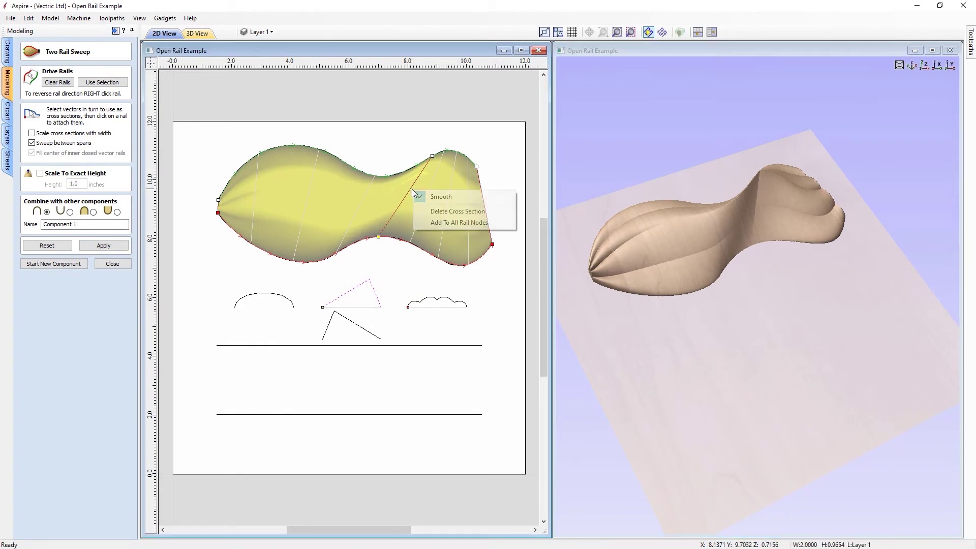
click(445, 211)
click(104, 245)
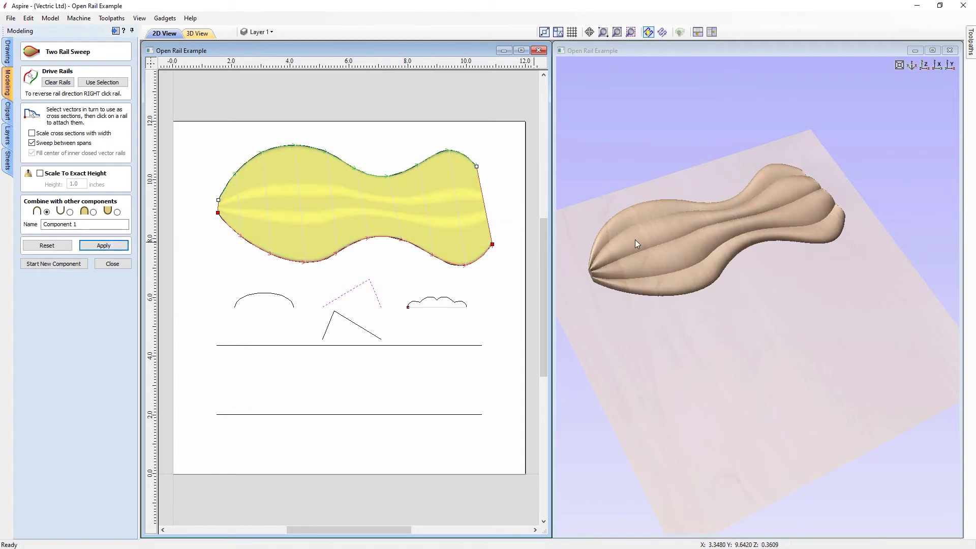
- Close the Two Rail Sweep and delete the wavy component
click(109, 267)
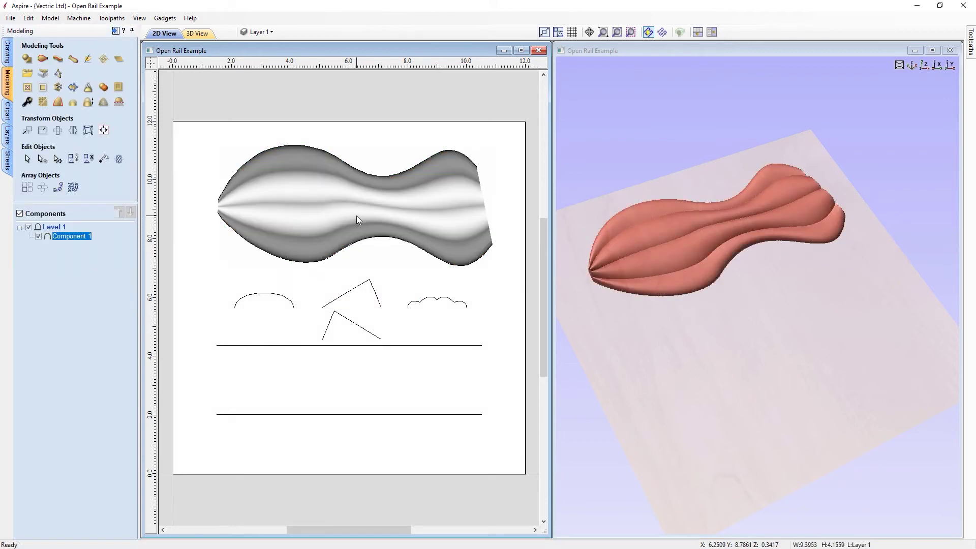
key(Delete)
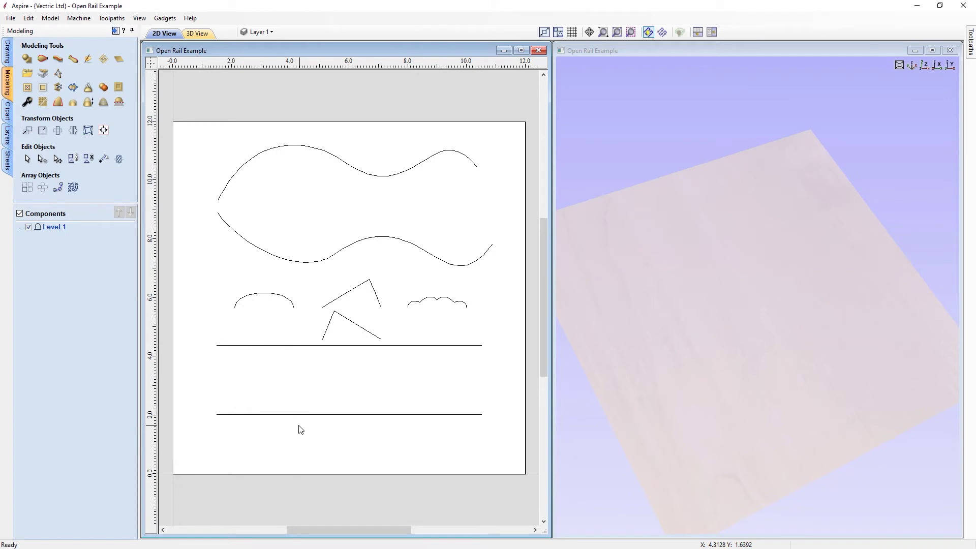
- Start a Two Rail Sweep along the two straight horizontal lines with the lower triangular profile as cross section and apply
click(42, 59)
drag(290, 427, 258, 336)
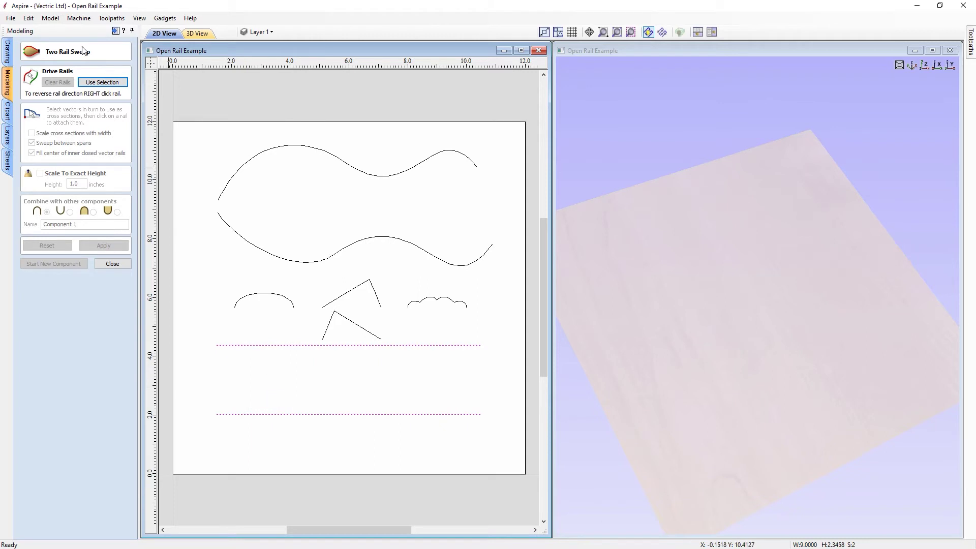
click(112, 86)
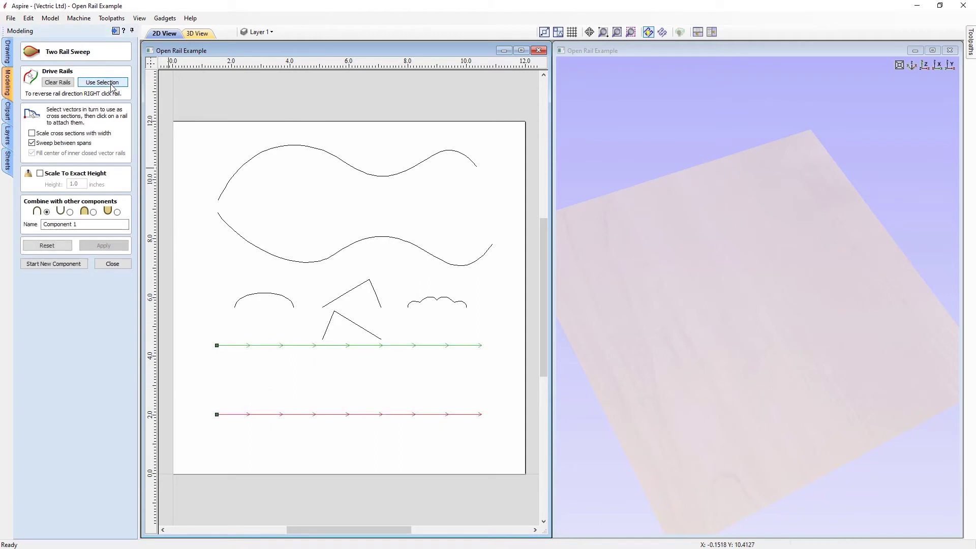
click(355, 329)
click(122, 246)
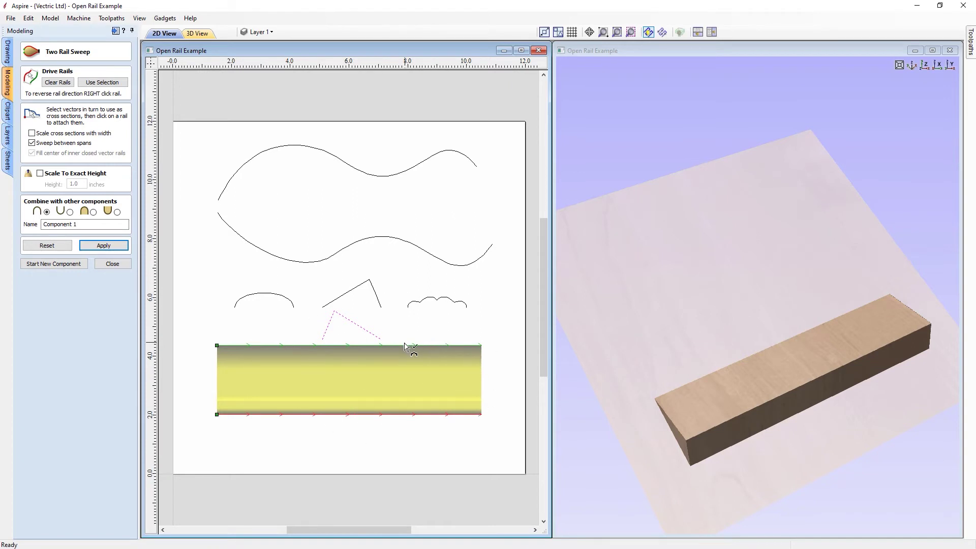
- Slope the lower straight rail by moving its far end node down and inward, spanning about 5.96 by 1.53 inches
click(446, 333)
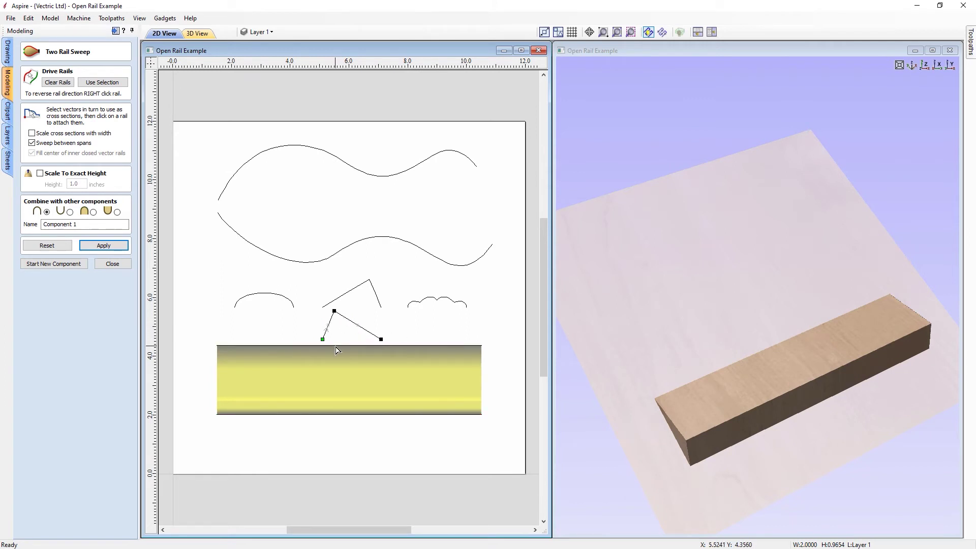
click(458, 414)
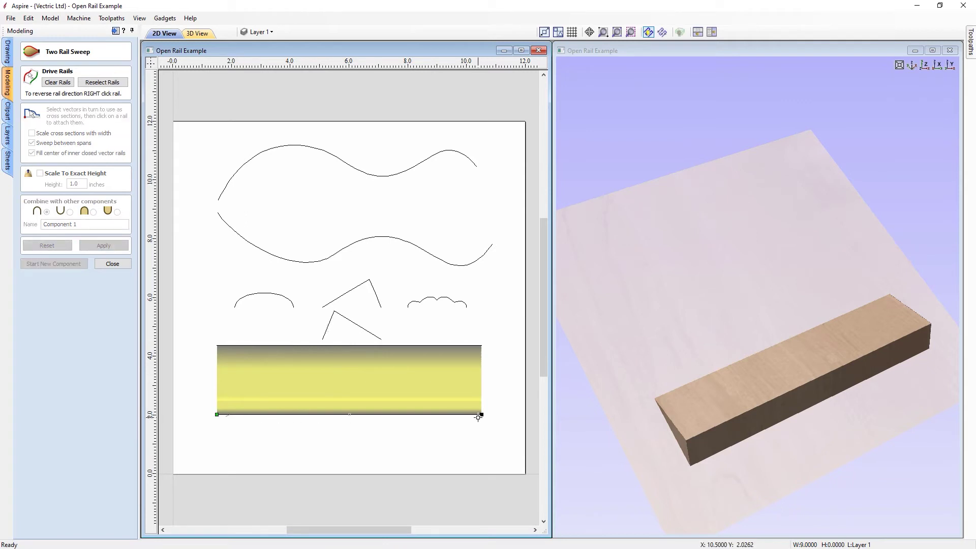
drag(482, 415, 392, 459)
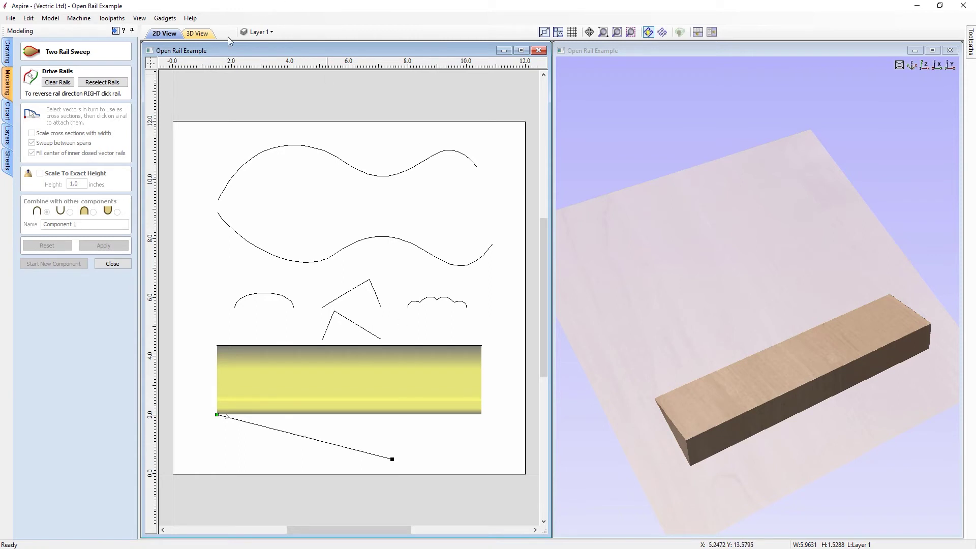
- Reselect the straight and sloped lines as drive rails and apply the sweep with the lower triangular profile
click(102, 83)
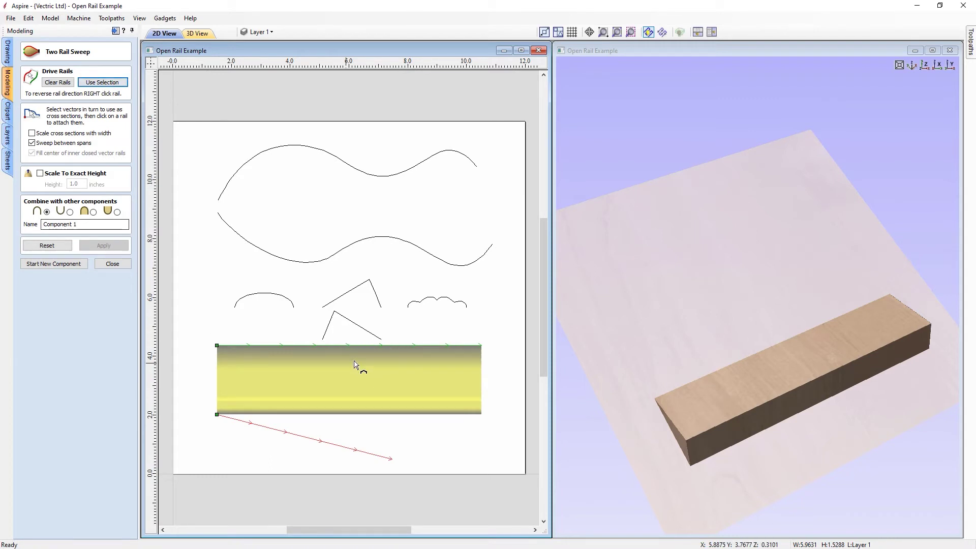
click(364, 330)
click(107, 245)
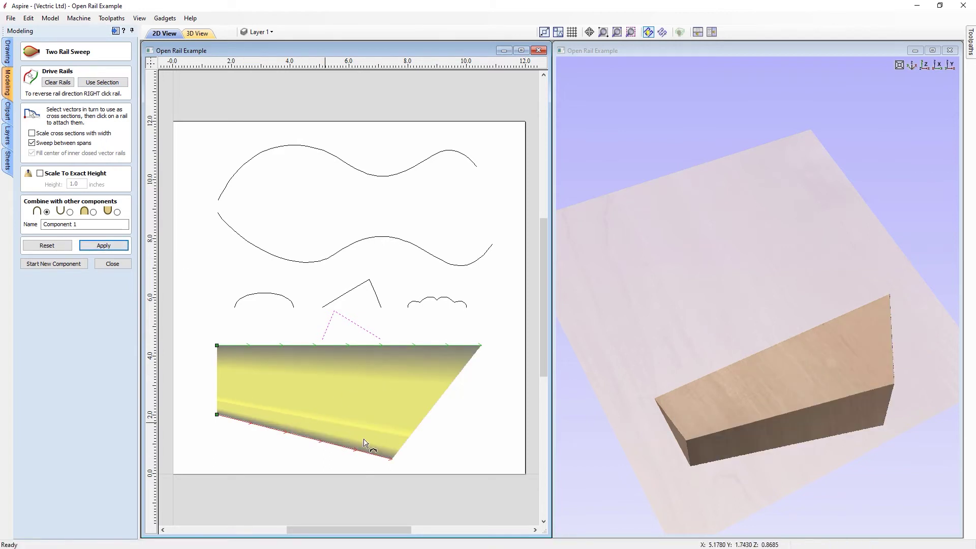
- Attach the scalloped cross section at the middle of the sloped lower rail, keep Smooth enabled and apply
click(346, 351)
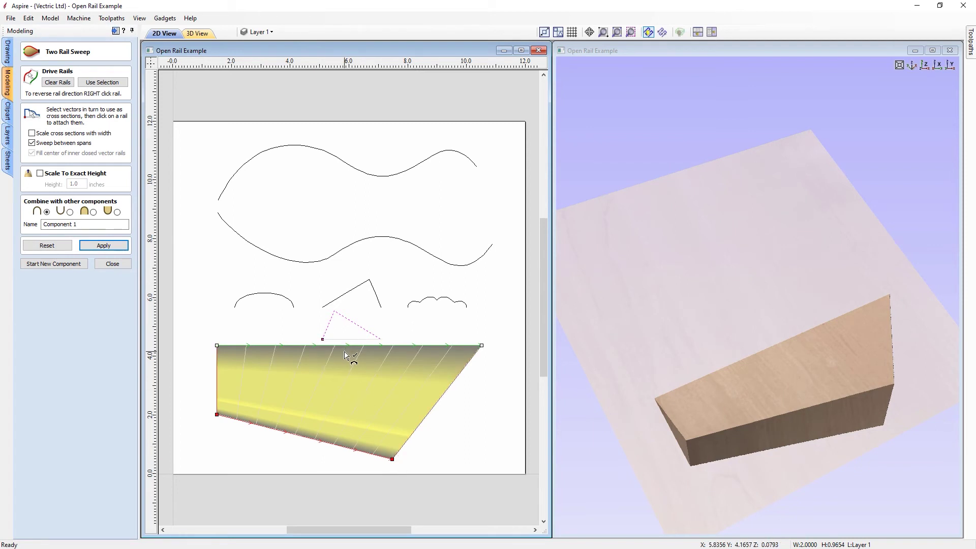
click(328, 326)
click(421, 302)
click(305, 437)
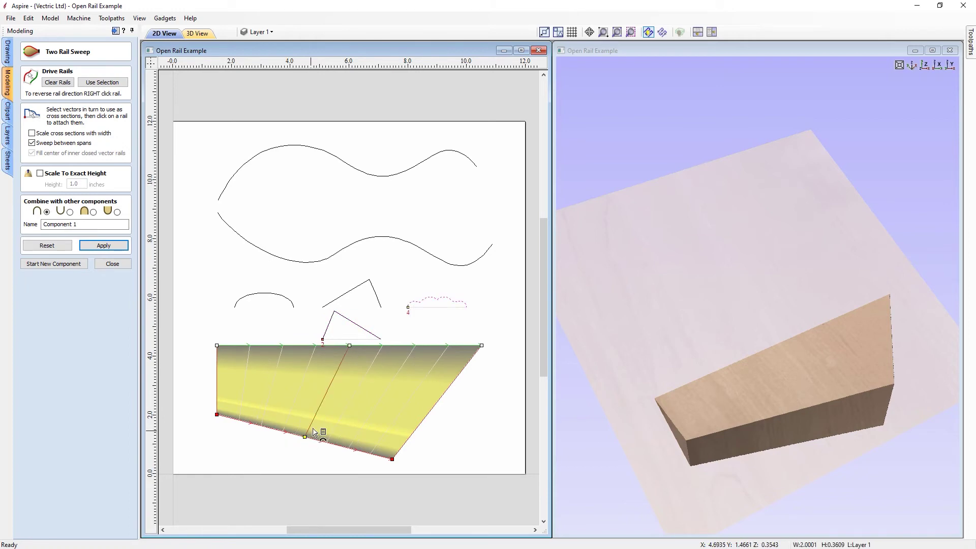
right_click(318, 413)
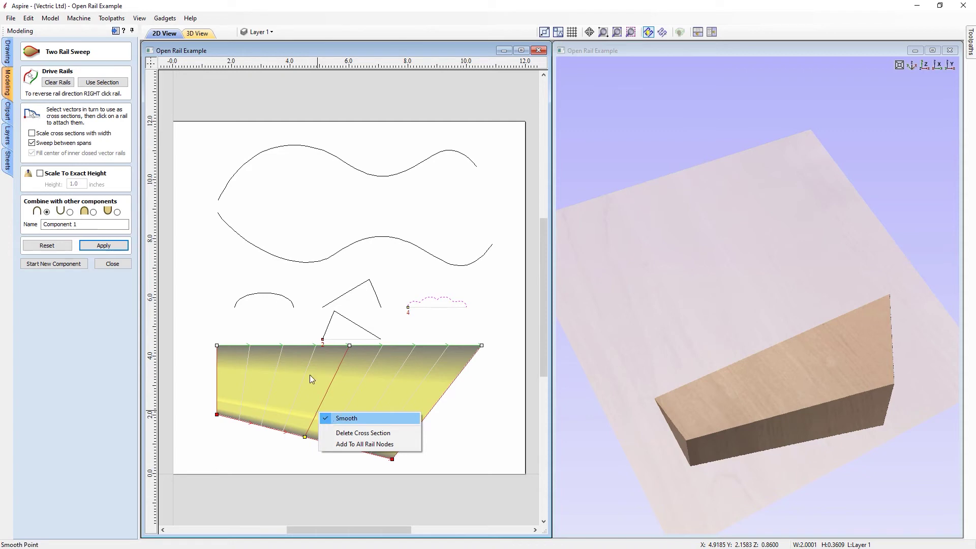
click(105, 246)
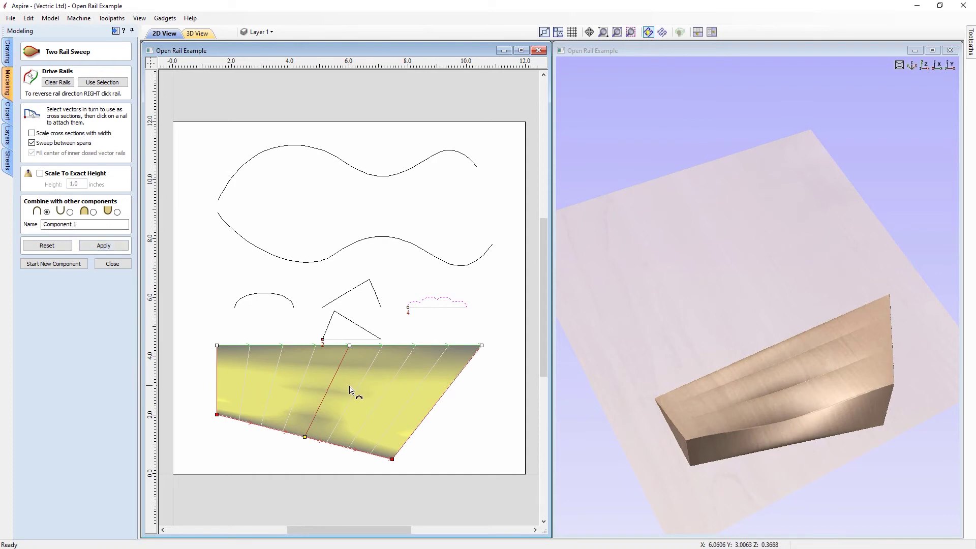
- Turn off Smooth for the middle scalloped cross section and reapply the sweep
right_click(327, 392)
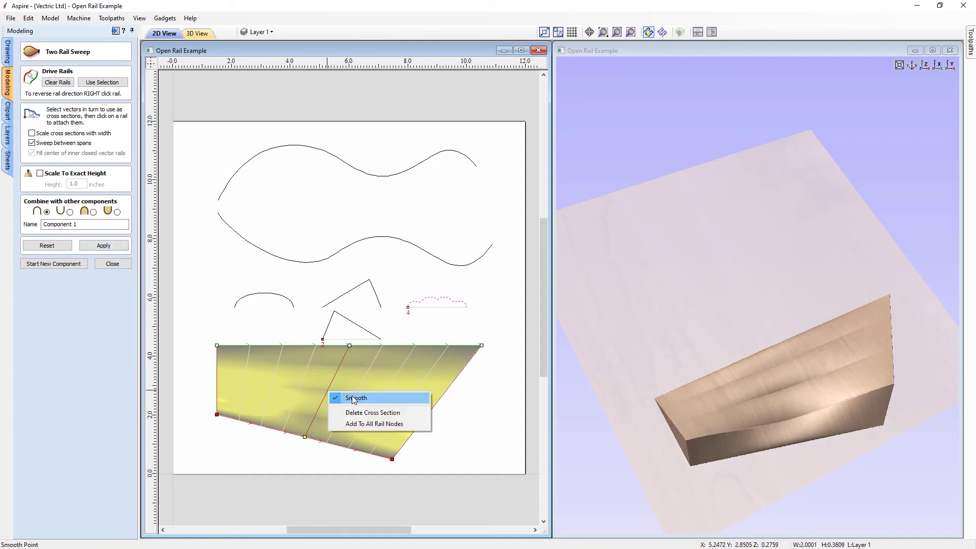
click(354, 398)
click(110, 248)
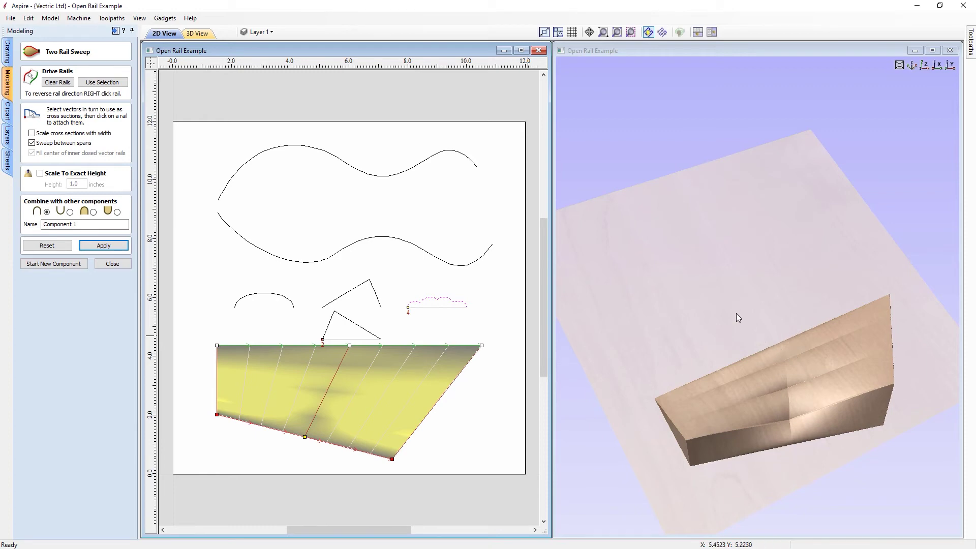
- Close the sweep and the Open Rail Example file without saving, and open the Closed Rail Example file
click(112, 264)
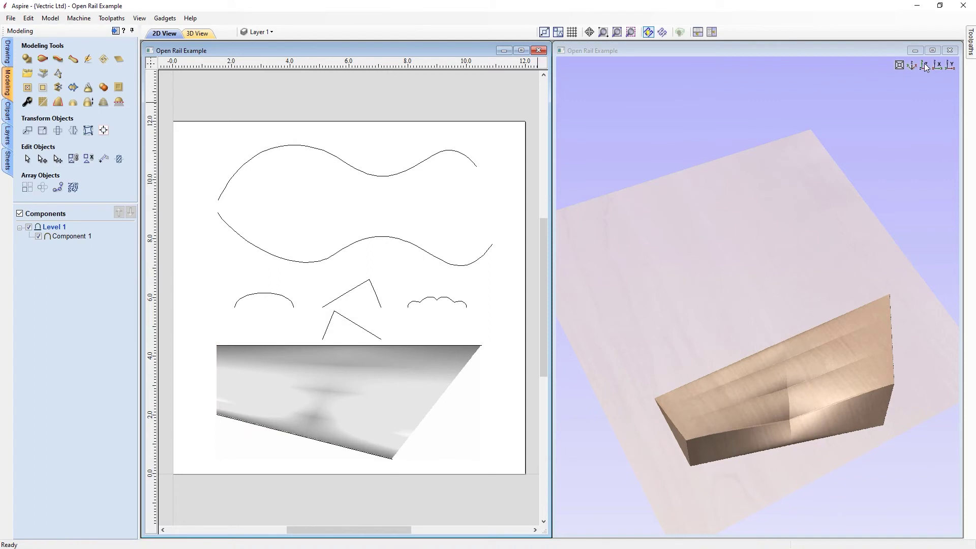
click(538, 51)
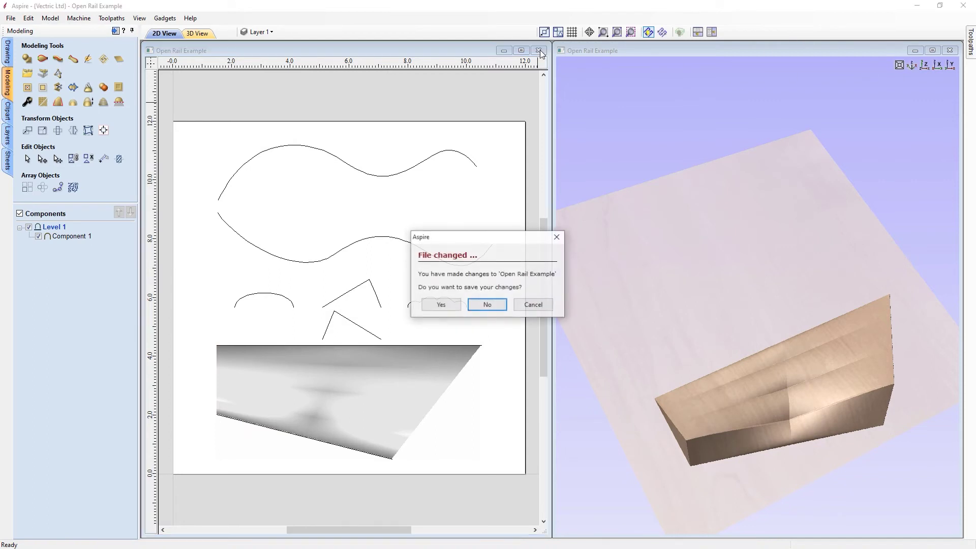
click(495, 306)
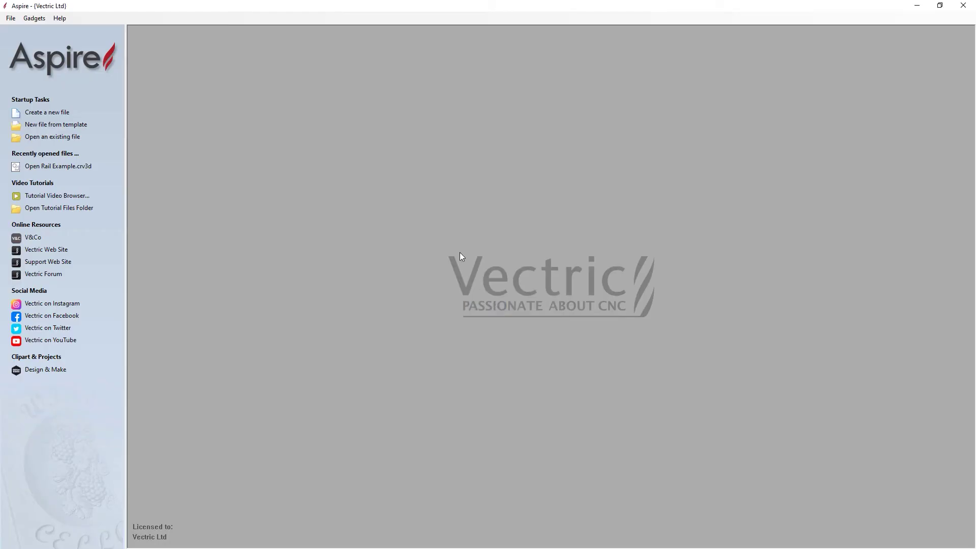
click(73, 143)
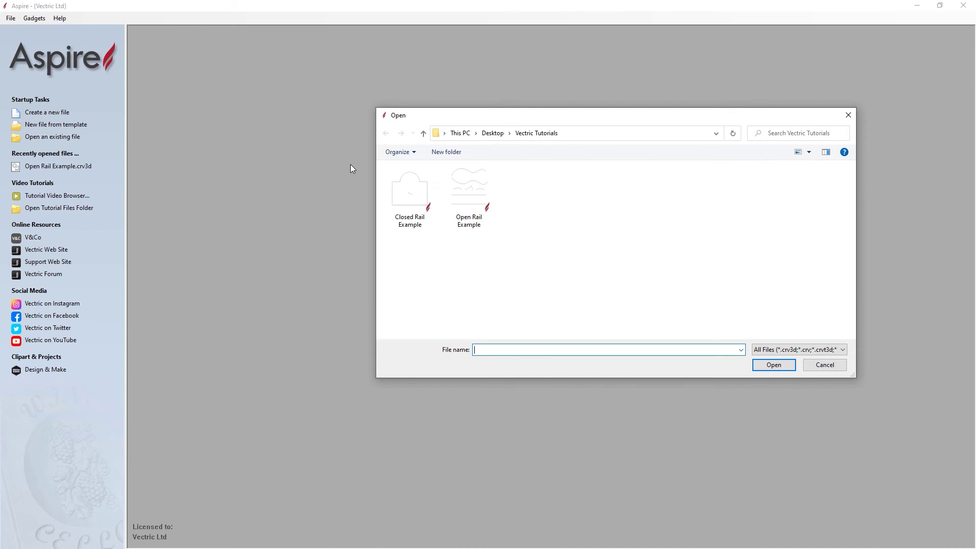
double_click(415, 199)
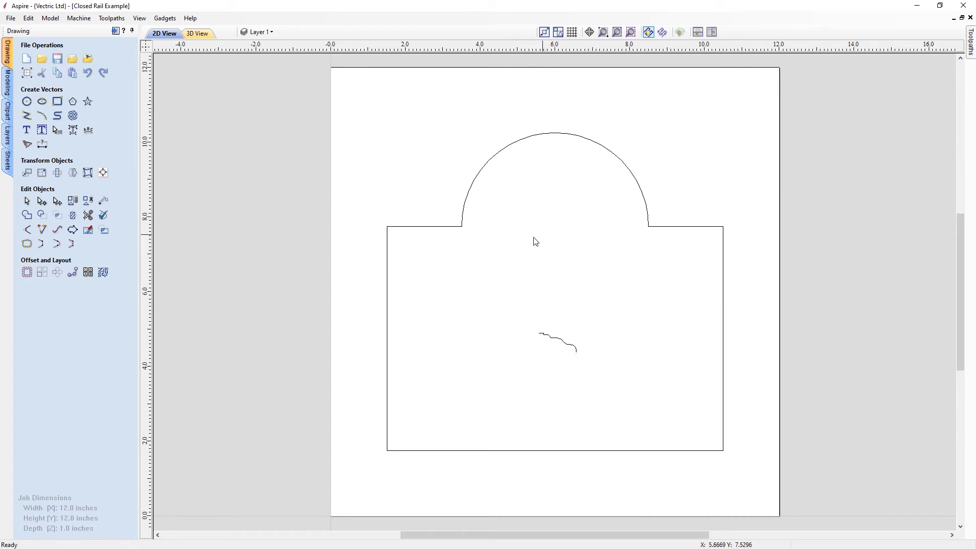
- Offset the arched outline outwards by 1 inch with sharp corners and the new vector selected
click(463, 226)
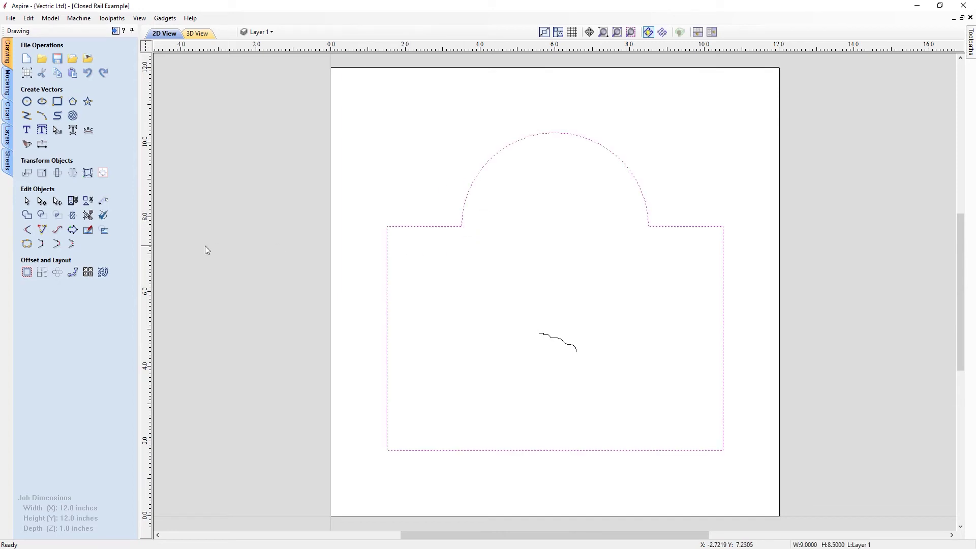
click(27, 272)
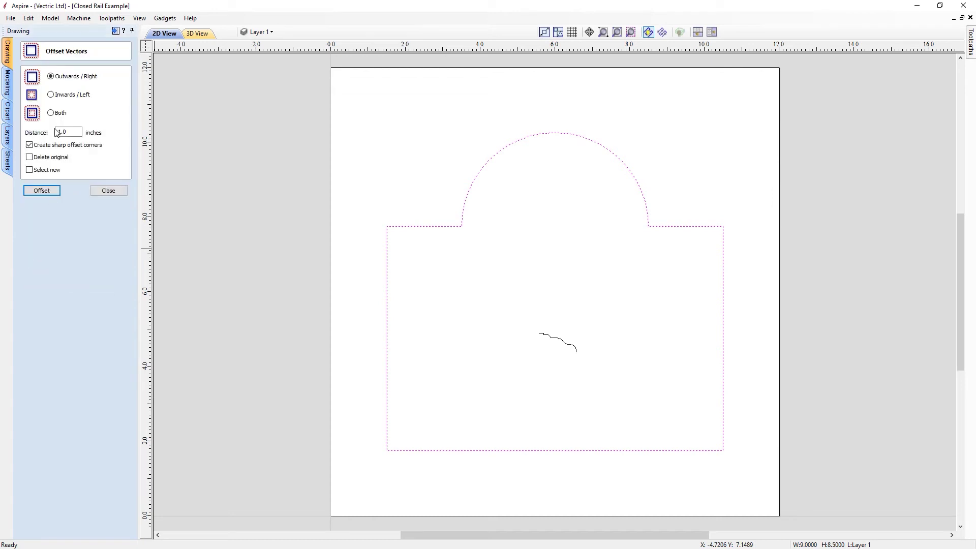
double_click(75, 132)
text(1)
click(45, 171)
click(43, 191)
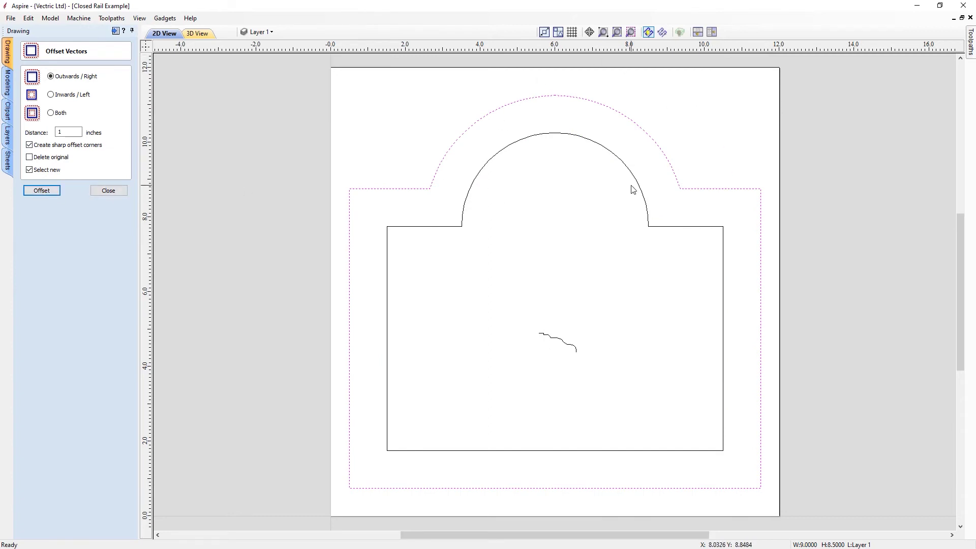
click(109, 192)
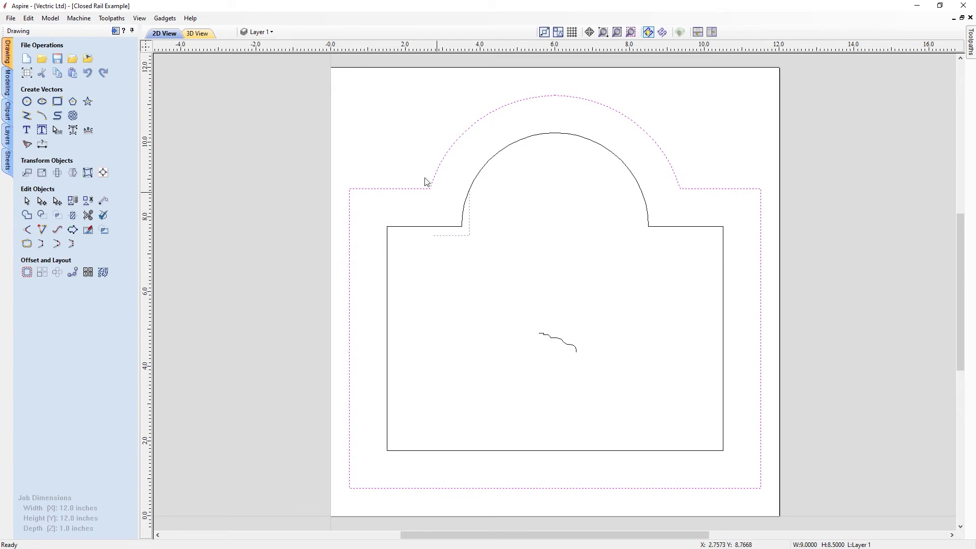
- Set both arched outlines as drive rails for a Two Rail Sweep and reverse the outer rail's direction
key(ctrl+a)
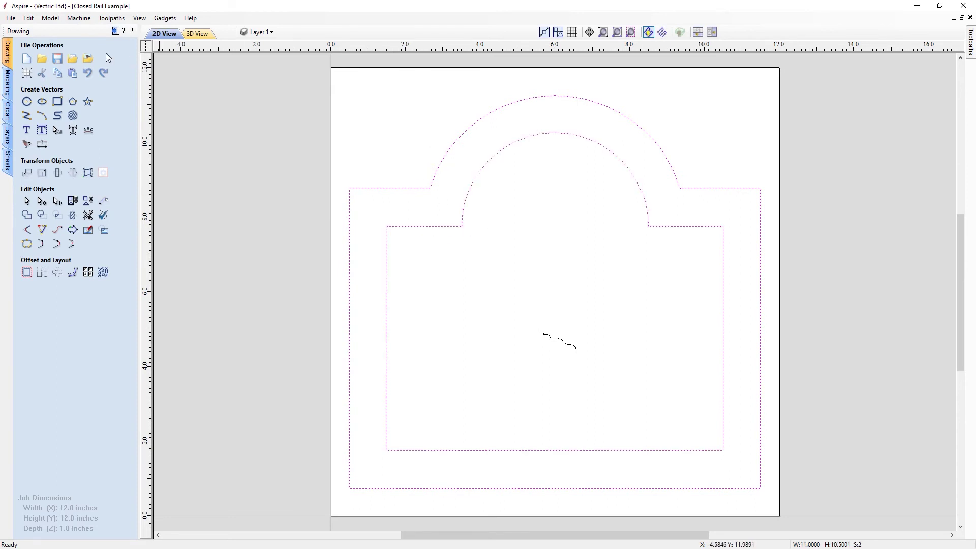
click(9, 82)
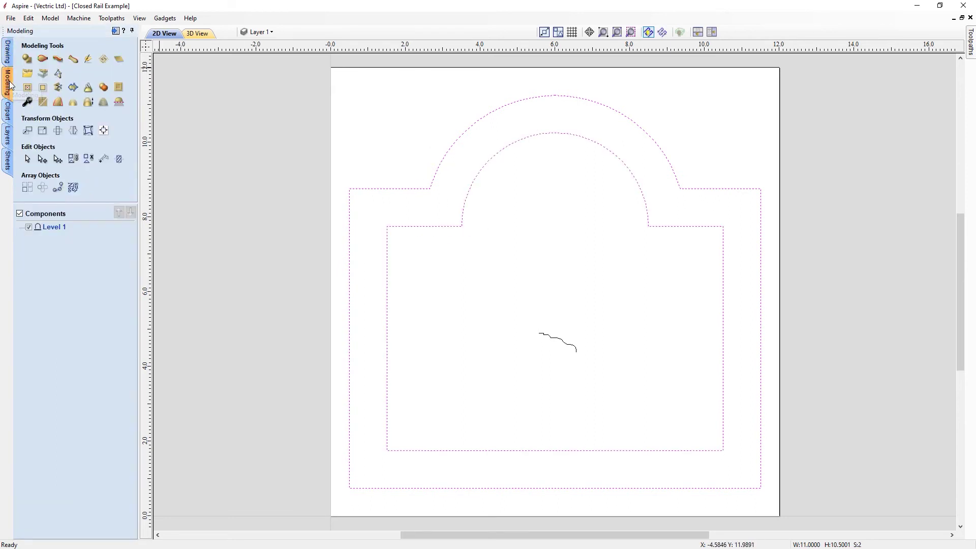
click(43, 60)
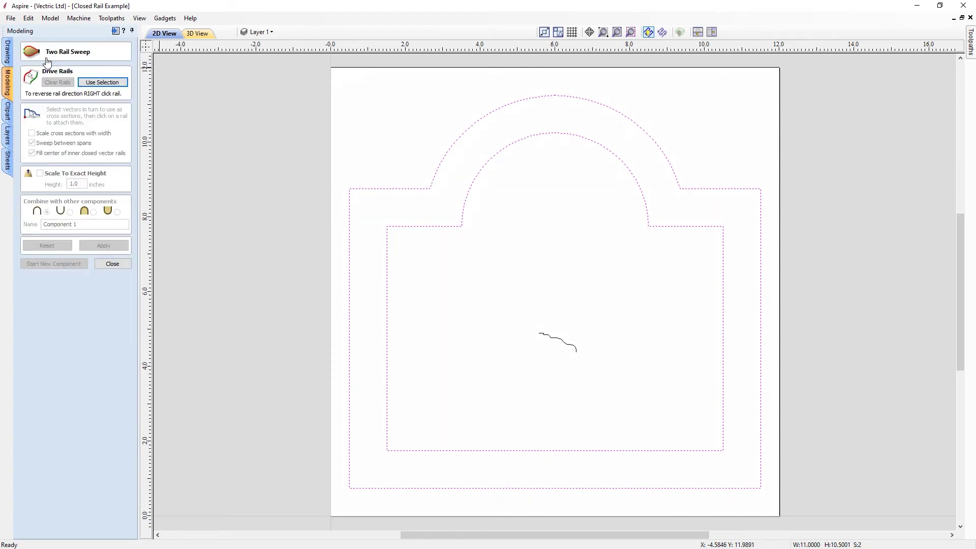
click(108, 84)
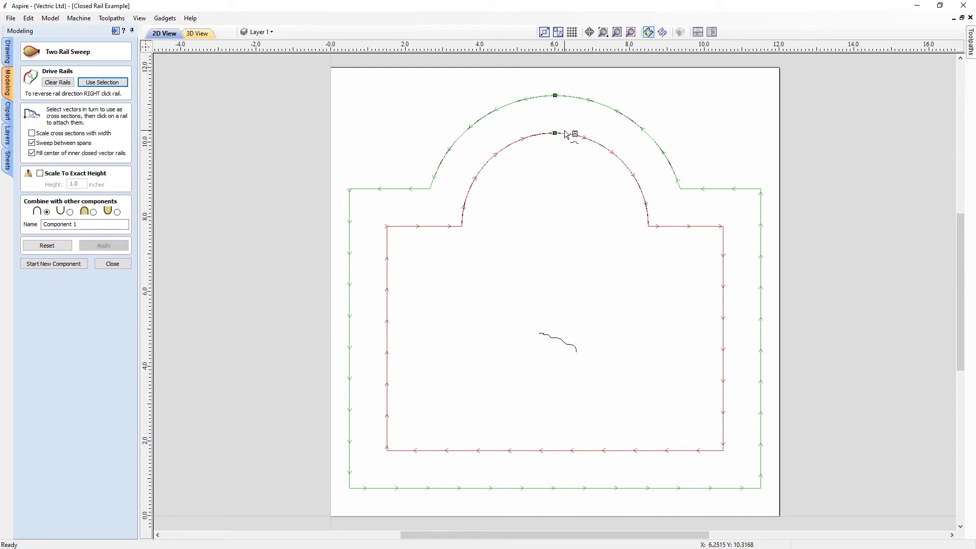
right_click(563, 95)
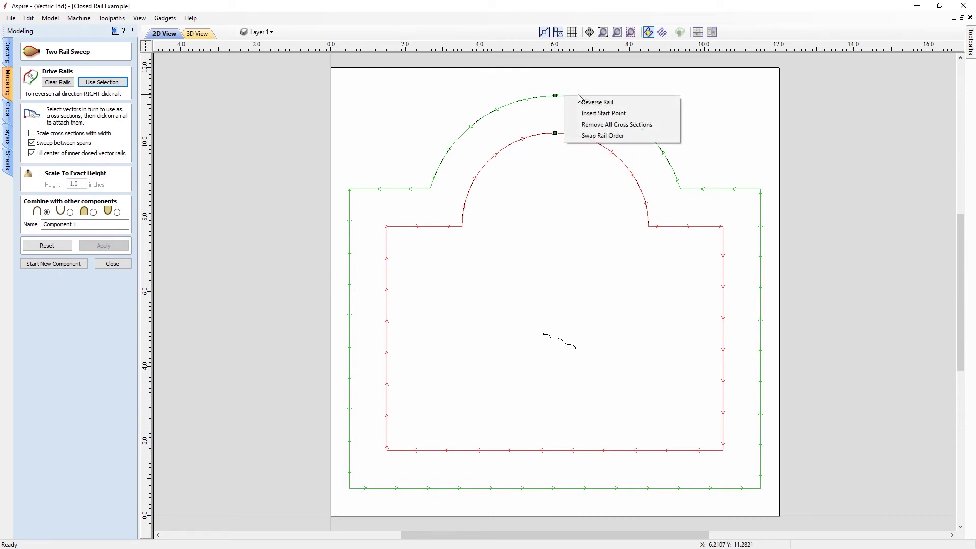
click(596, 102)
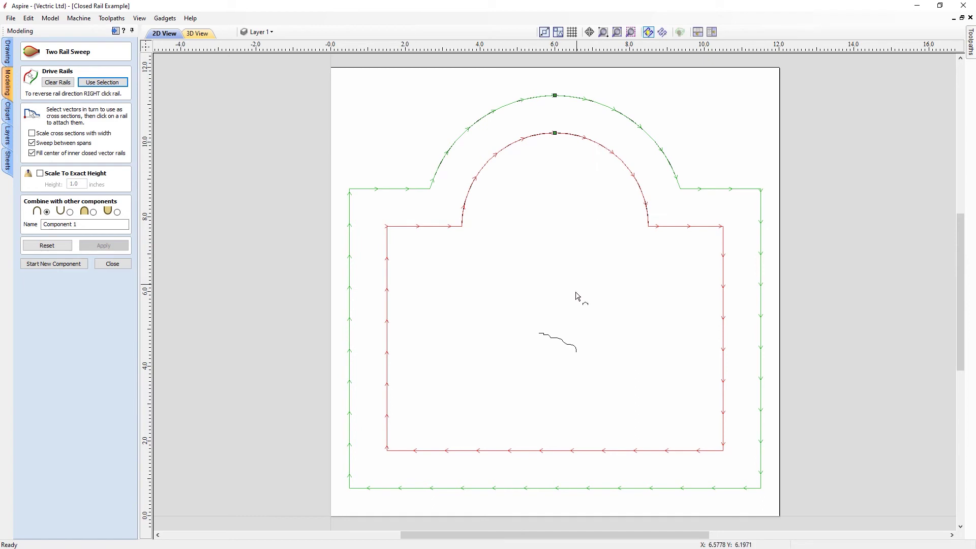
- Attach the moulding profile across both rails at the top of the arch, apply the sweep and tile the 2D and 3D views
click(569, 346)
click(553, 95)
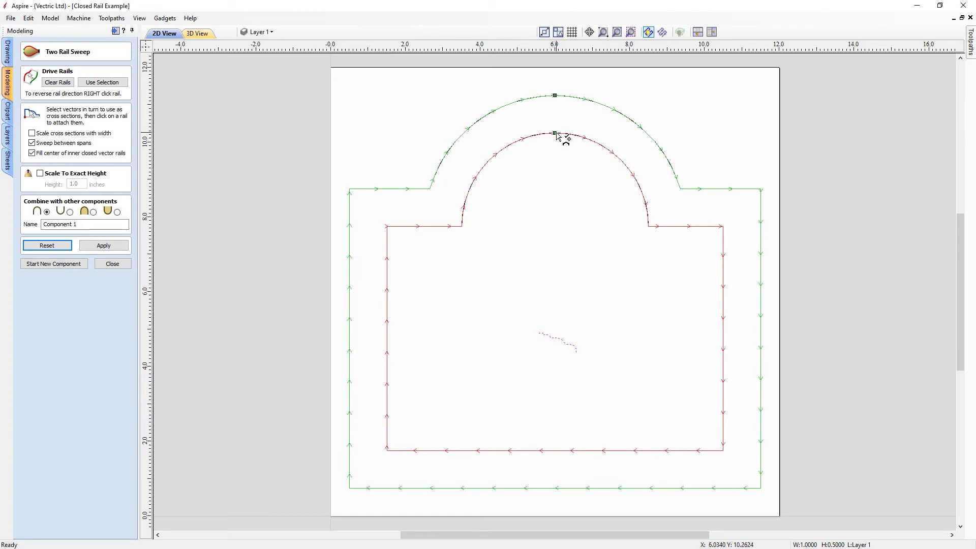
click(556, 133)
right_click(584, 138)
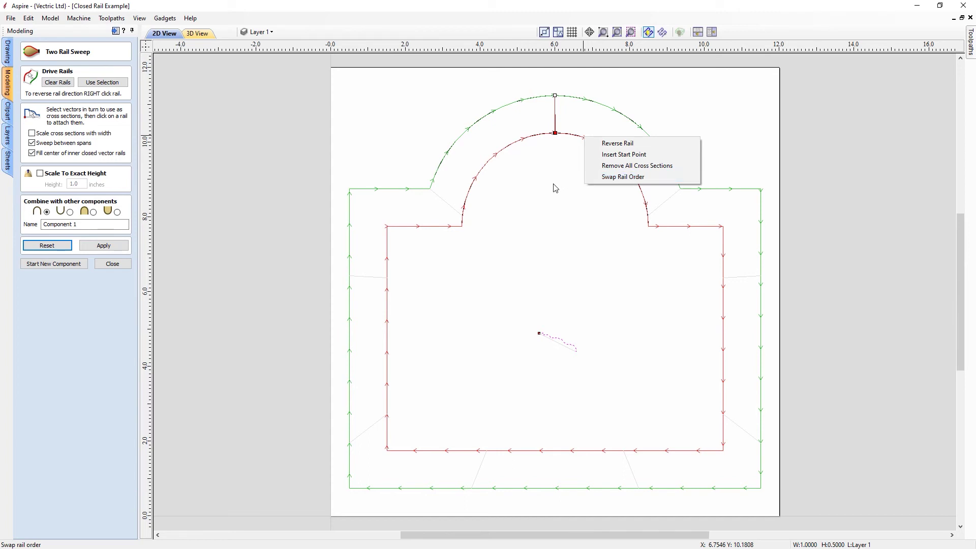
click(104, 246)
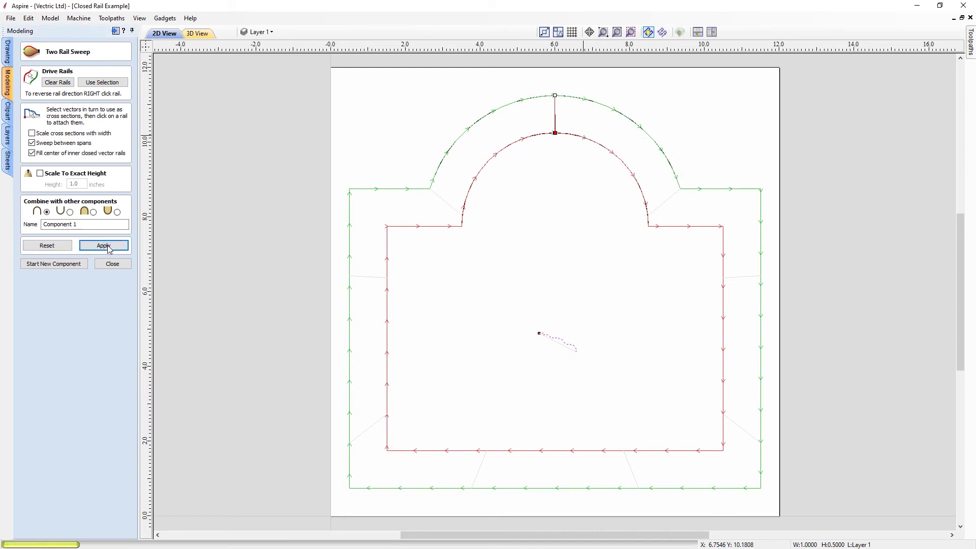
click(710, 33)
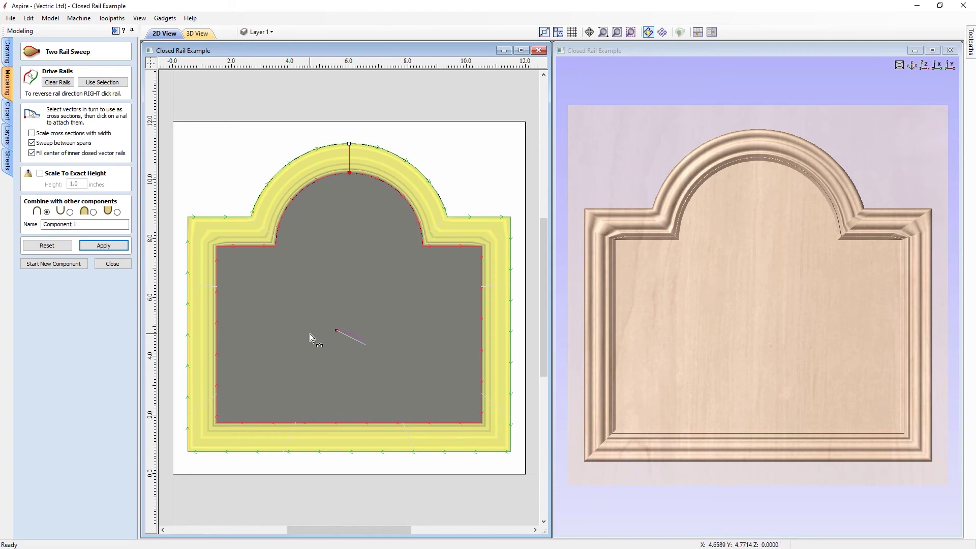
- Inspect the open profile up close, close the sweep and delete the swept component
scroll(337, 337, up, 3)
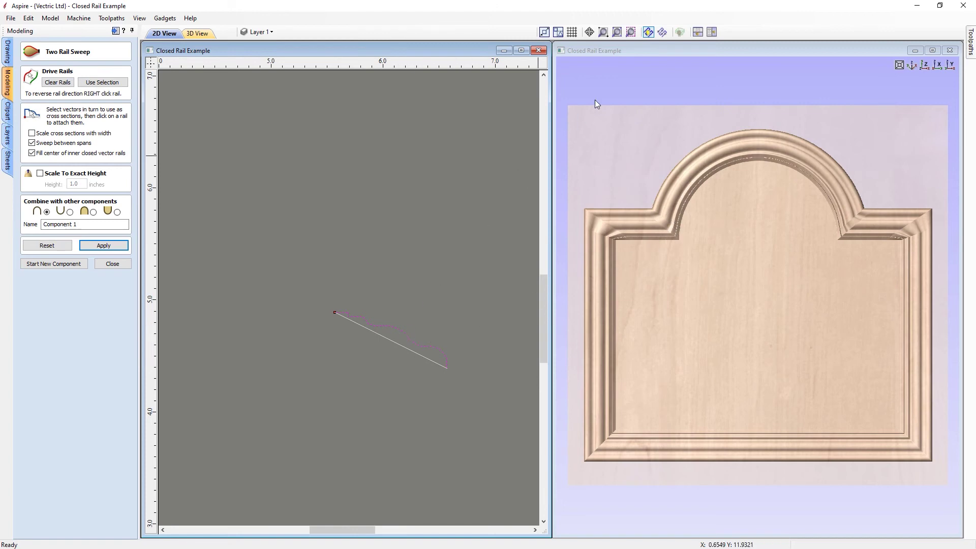
click(617, 32)
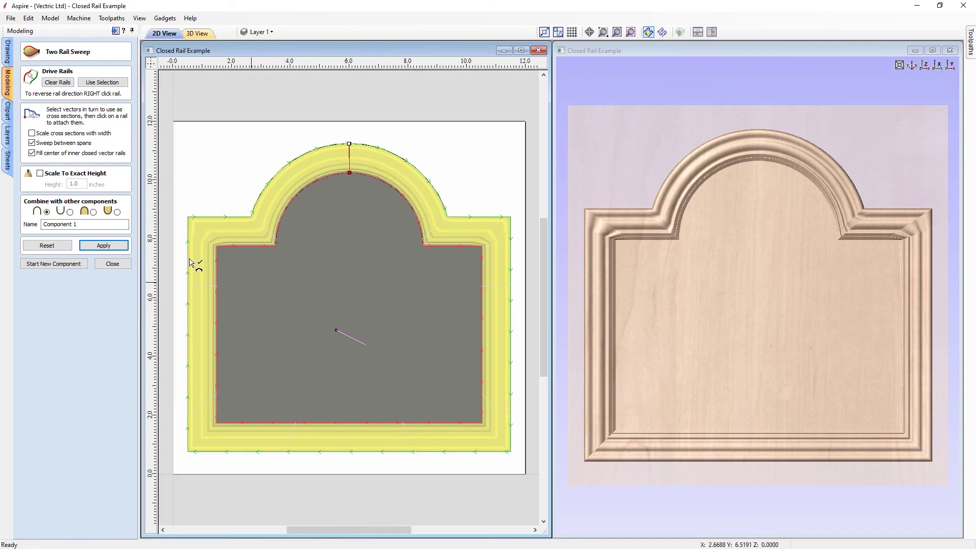
click(125, 268)
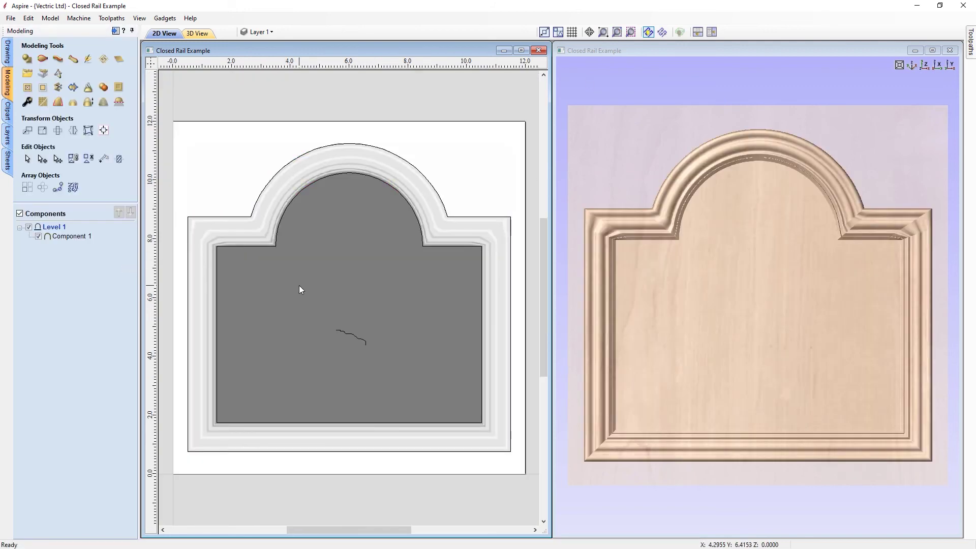
click(299, 286)
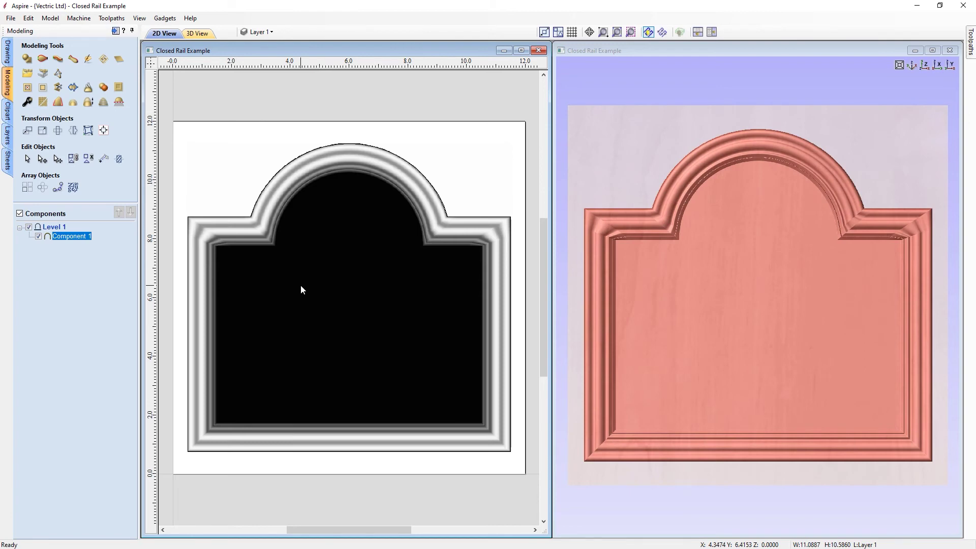
key(Delete)
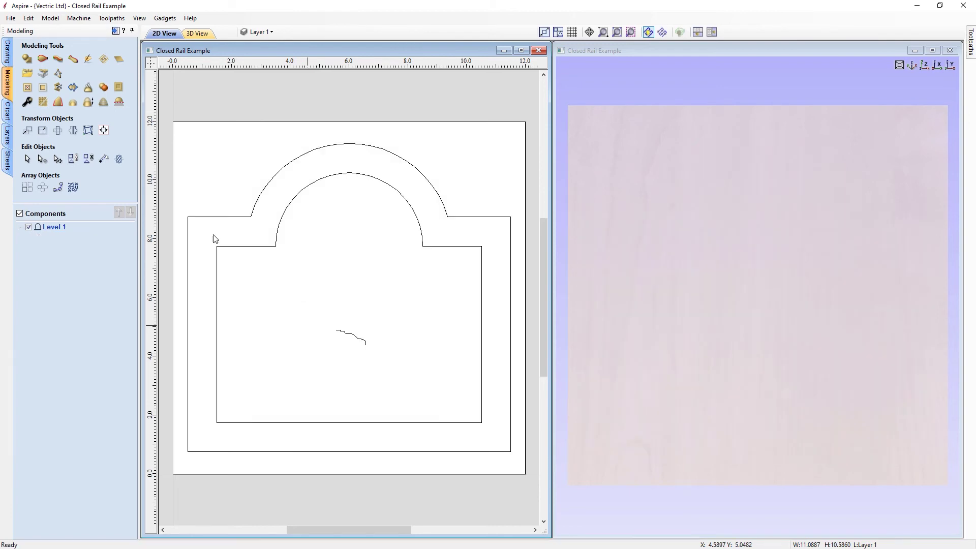
- Draw a vertical 0.5 inch line from the profile's base level up to its upper end
click(7, 58)
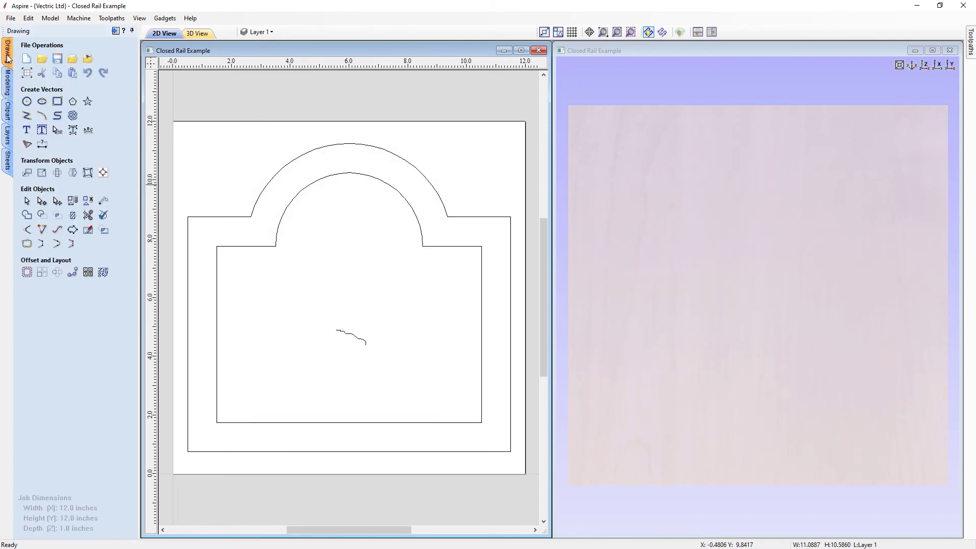
click(27, 117)
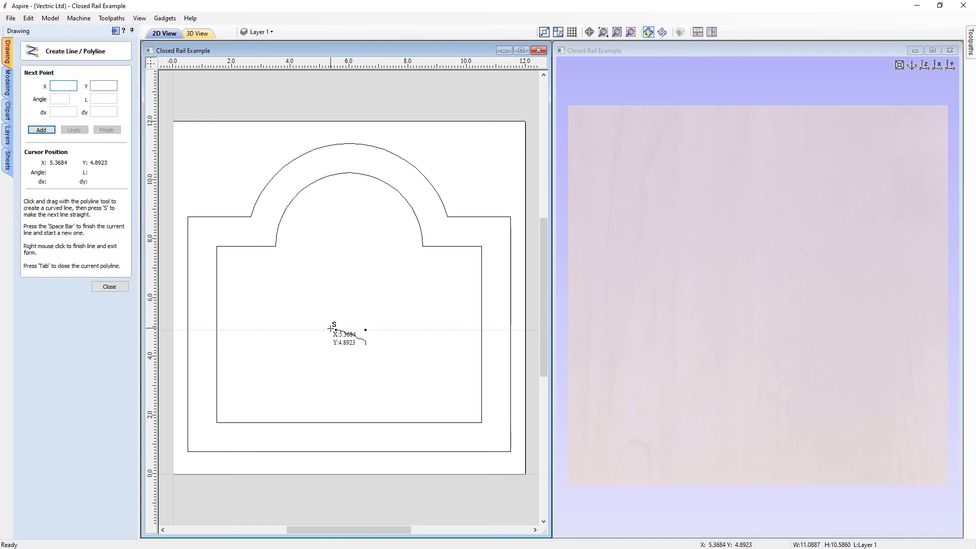
scroll(340, 335, up, 4)
click(334, 293)
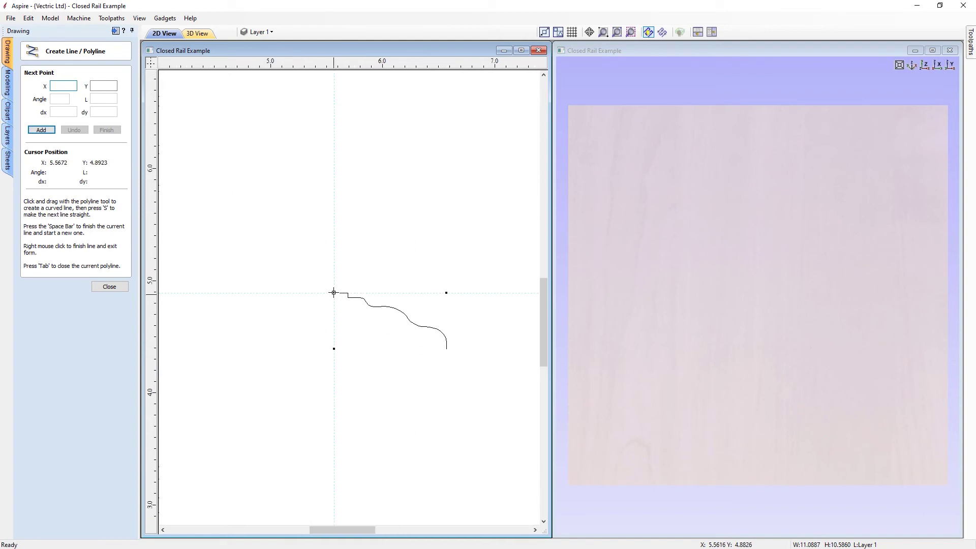
click(334, 349)
click(334, 350)
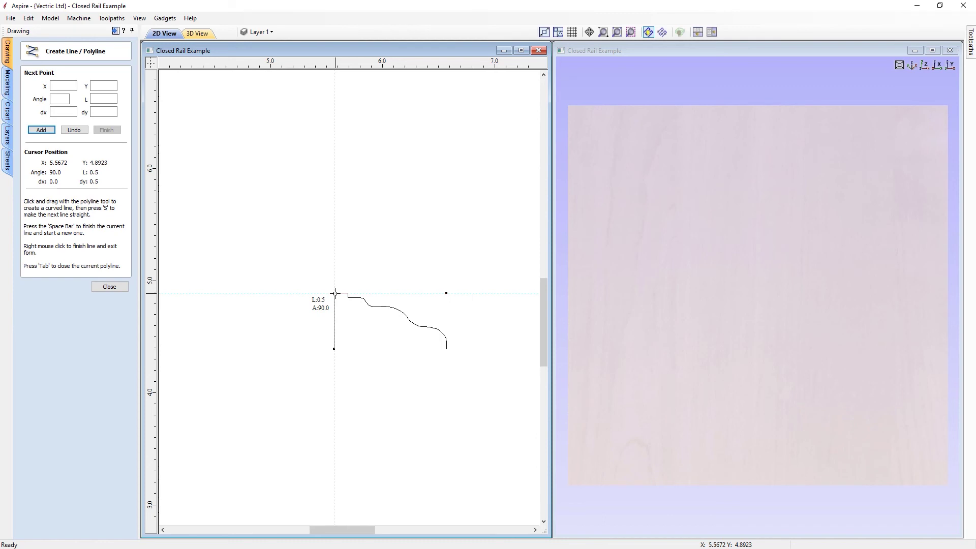
click(335, 293)
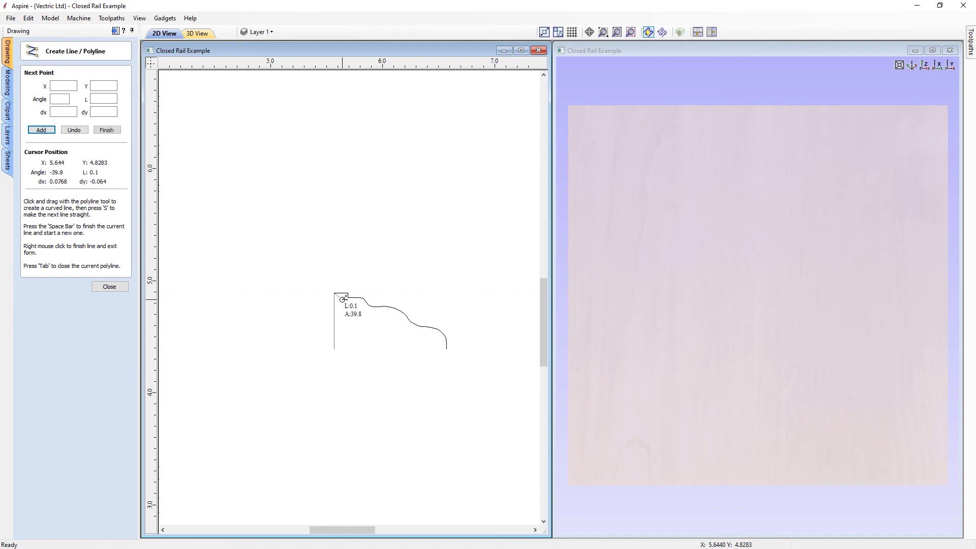
right_click(350, 304)
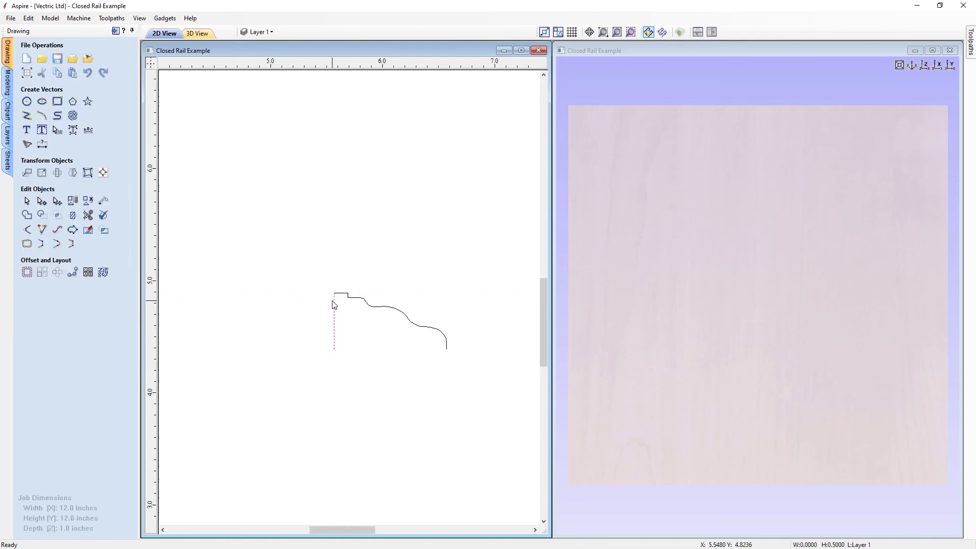
- Join the vertical line and the moulding profile into one open vector with a .0004 inch tolerance
drag(368, 331, 323, 282)
click(28, 245)
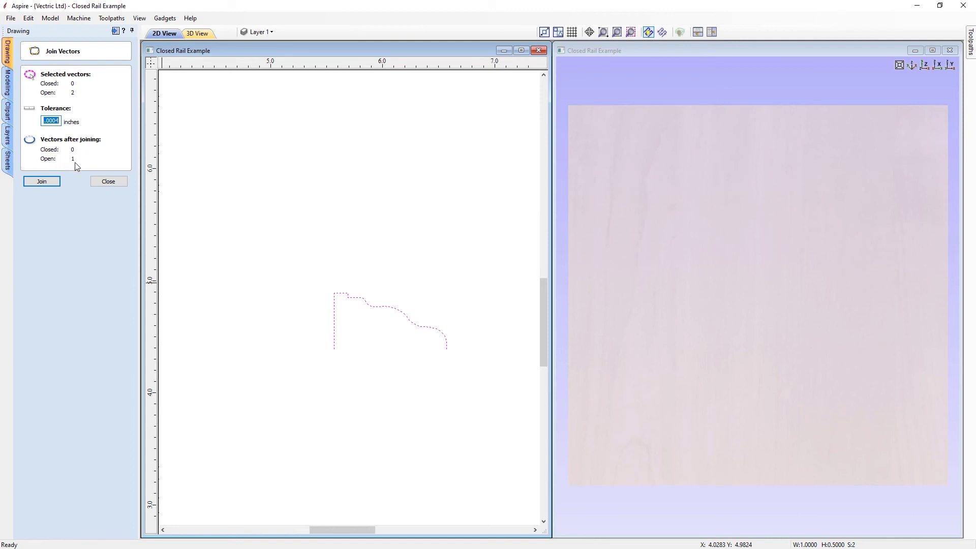
click(48, 181)
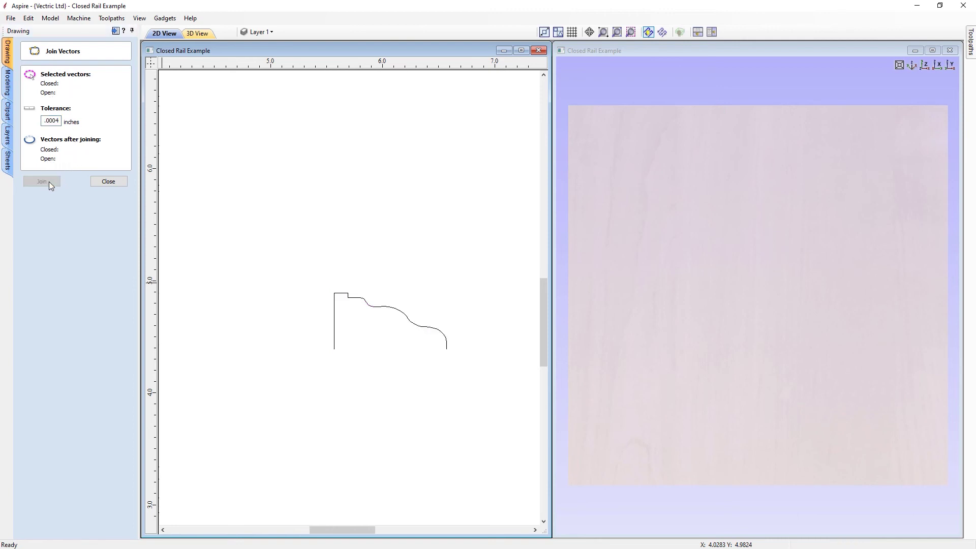
click(108, 181)
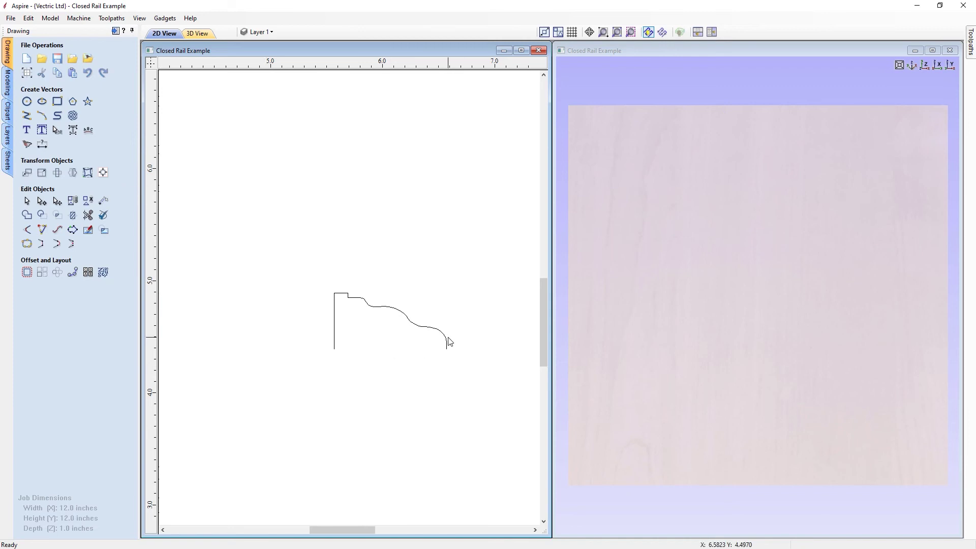
scroll(447, 345, down, 3)
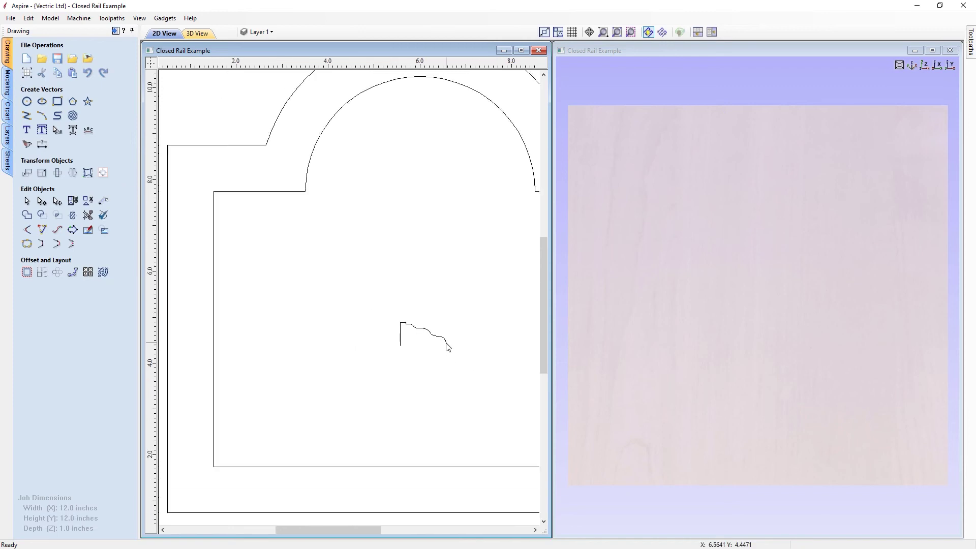
middle_drag(473, 337, 384, 340)
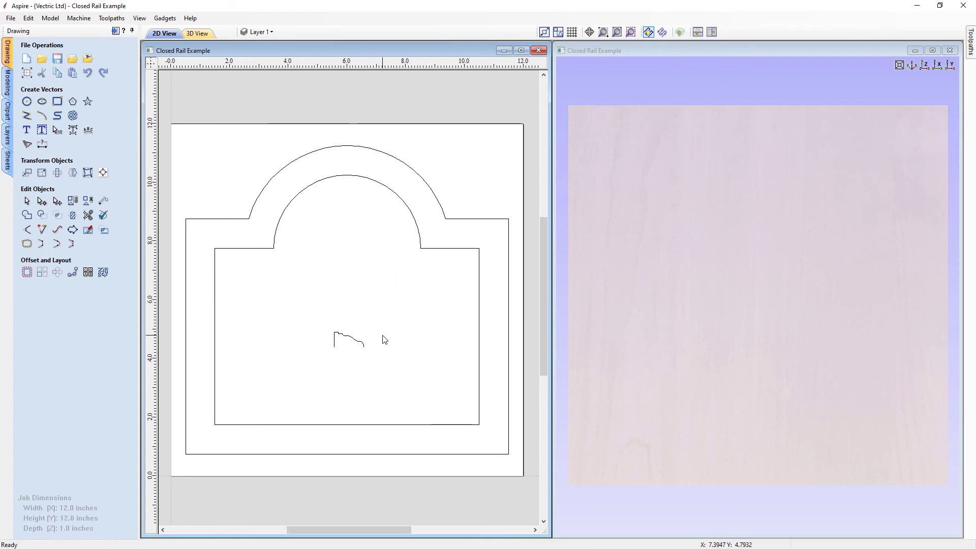
- Apply a Two Rail Sweep of the joined profile using both arched outlines as drive rails
click(7, 83)
click(43, 60)
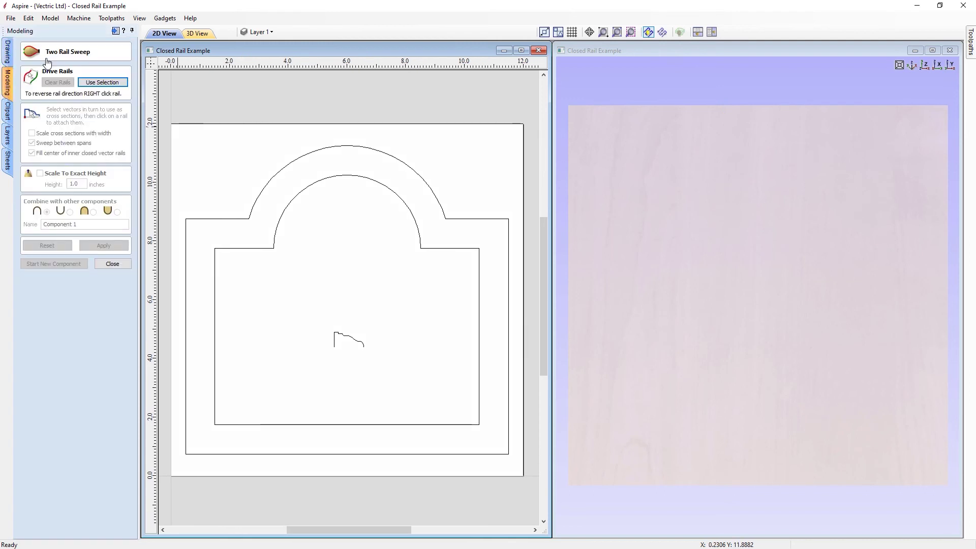
drag(312, 220, 259, 161)
click(102, 84)
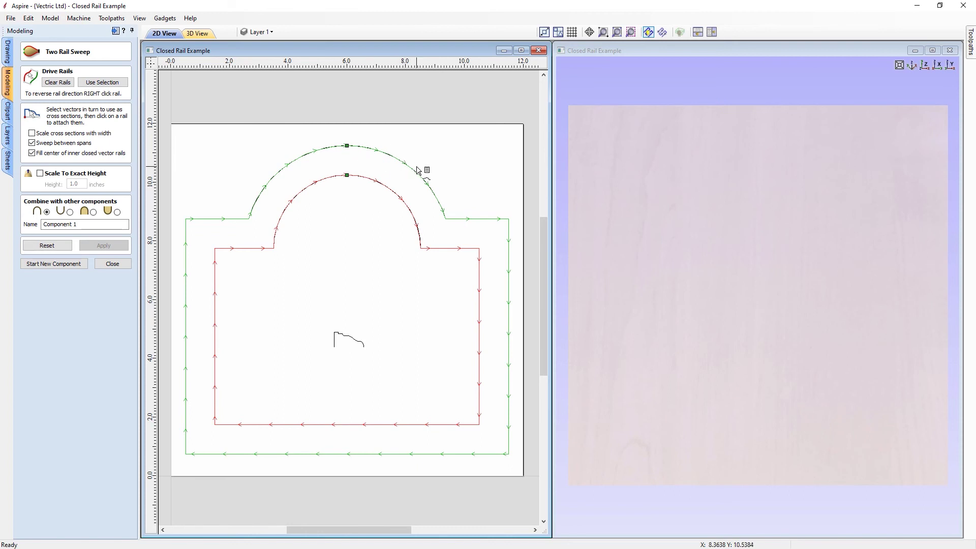
click(360, 344)
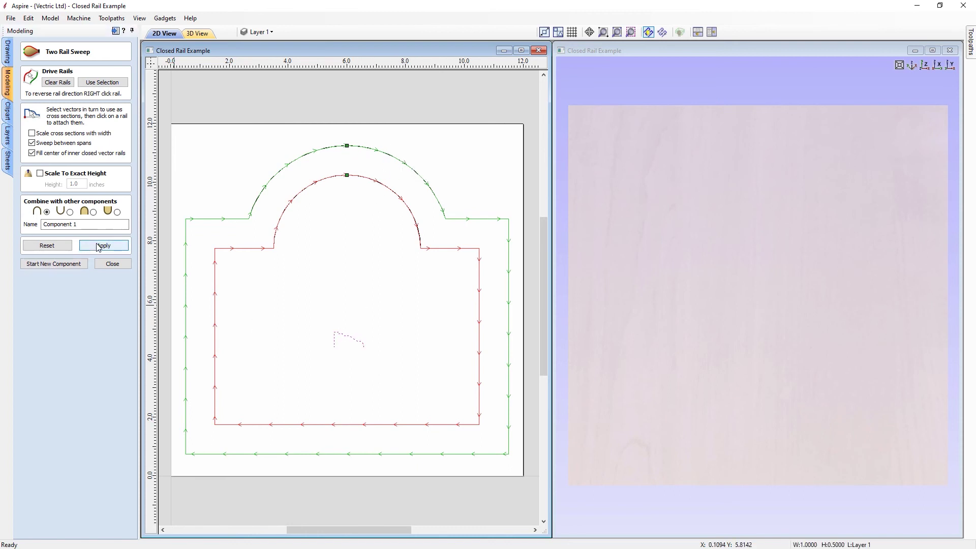
click(99, 246)
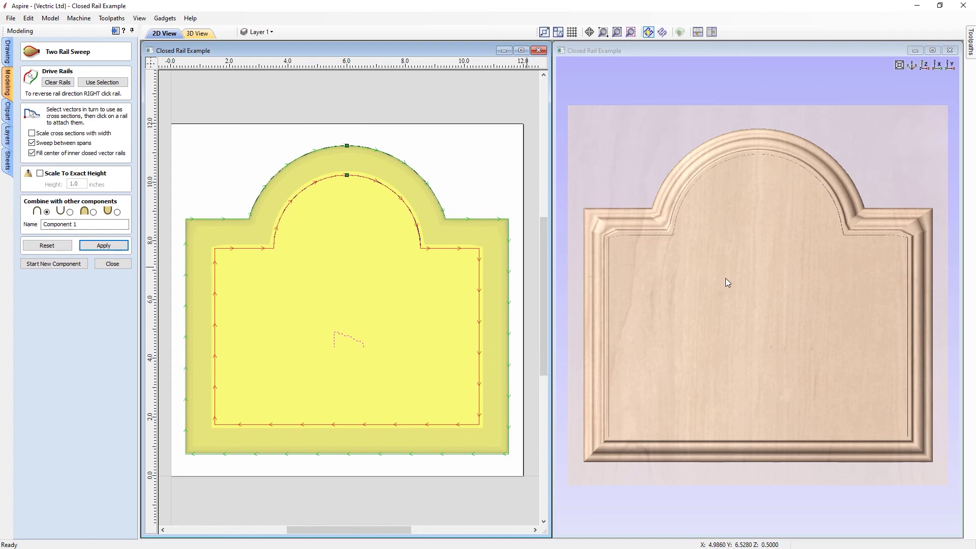
- Attach the profile as a cross section at the top of the arch and at every corner of the inner rail
click(347, 174)
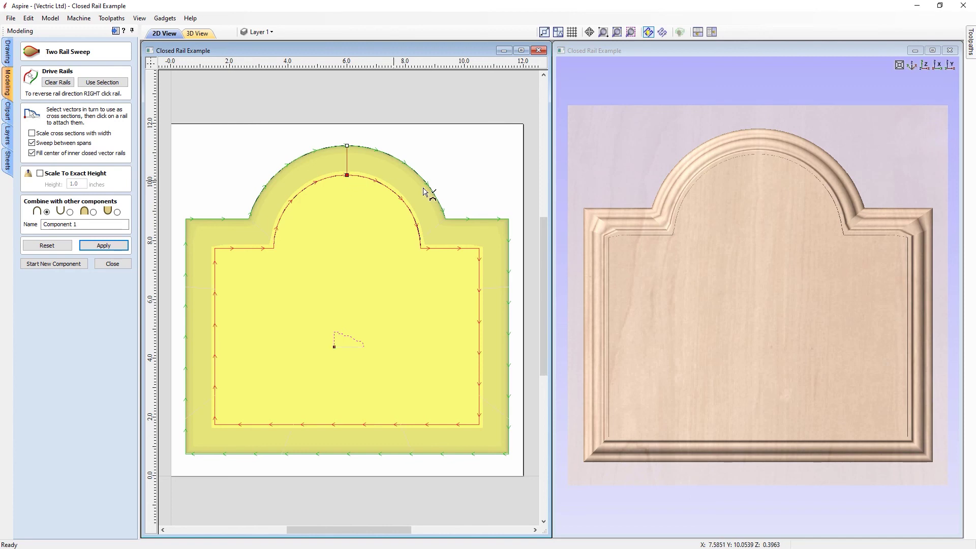
click(479, 249)
click(523, 206)
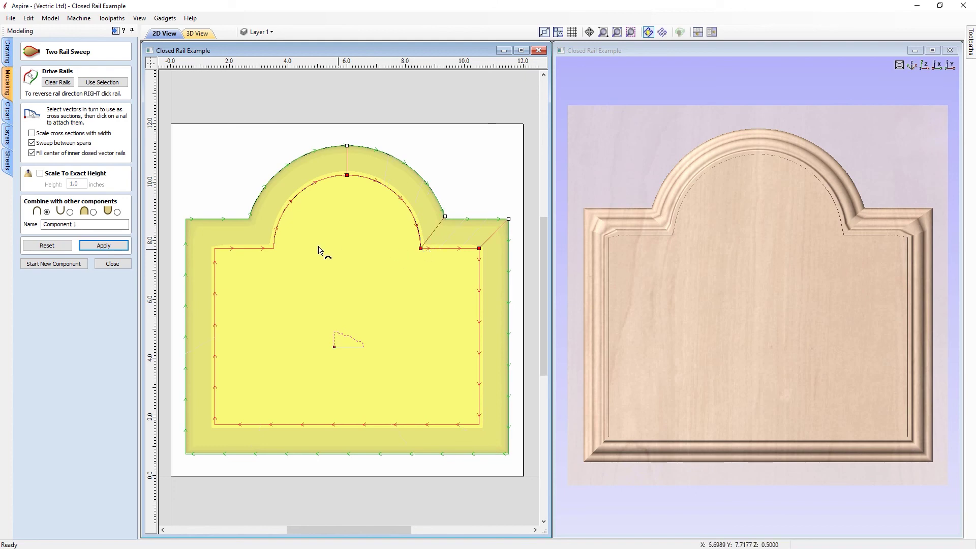
click(274, 248)
click(215, 248)
click(216, 425)
click(479, 425)
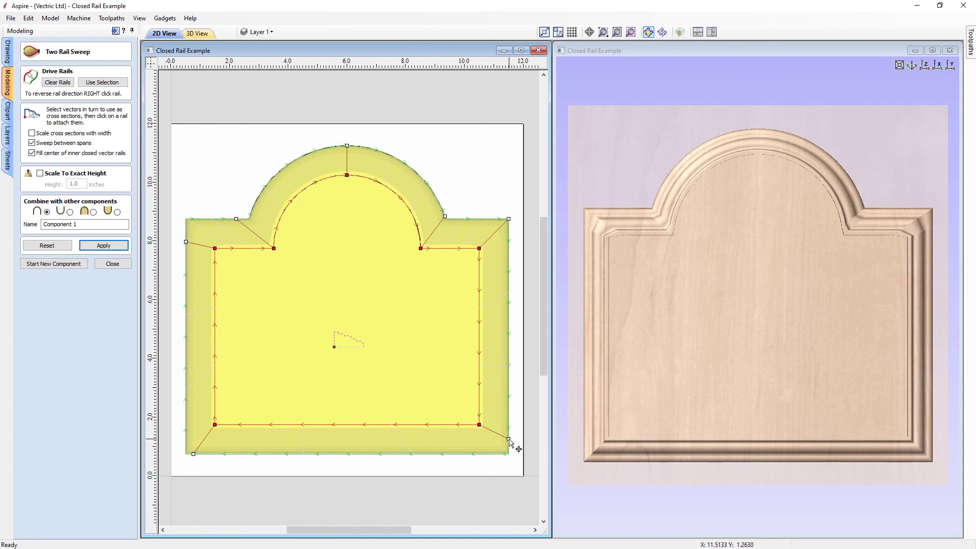
- Align the cross sections' outer ends with the matching corners of the outer rail and reapply the sweep
drag(509, 440, 508, 454)
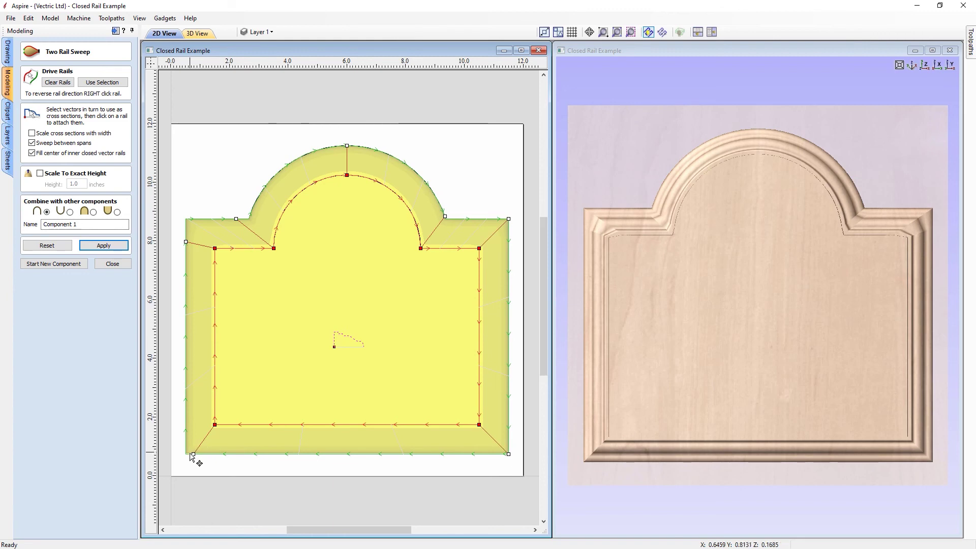
drag(194, 454, 186, 454)
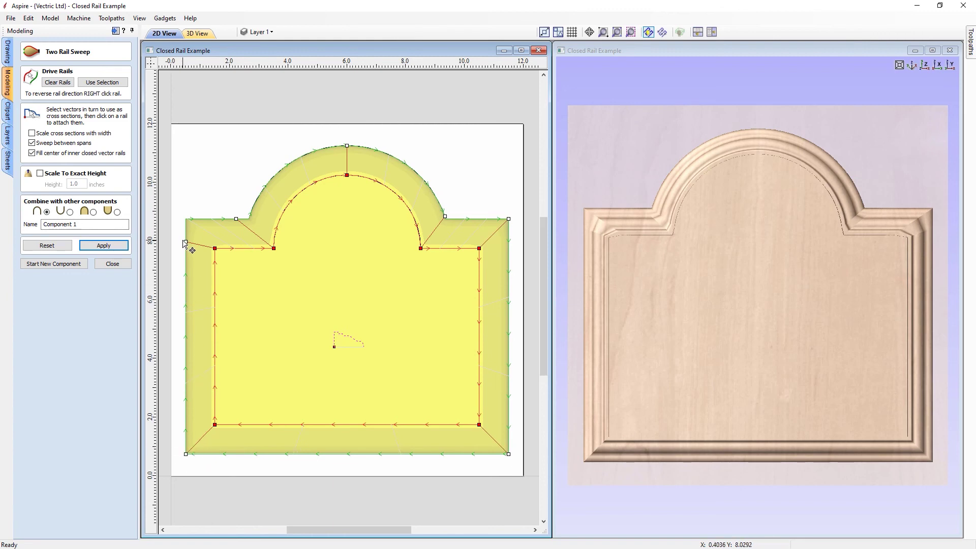
drag(186, 242, 186, 219)
drag(261, 232, 257, 223)
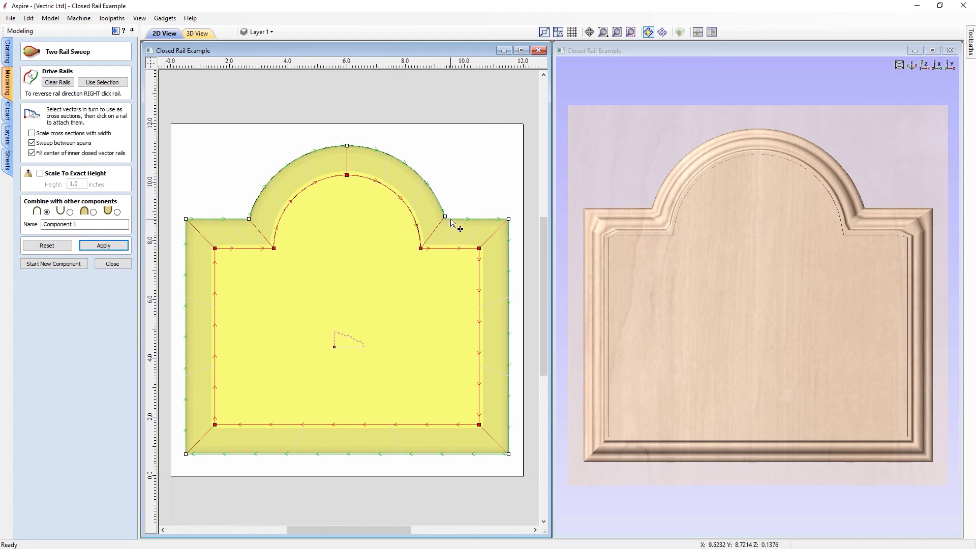
click(107, 249)
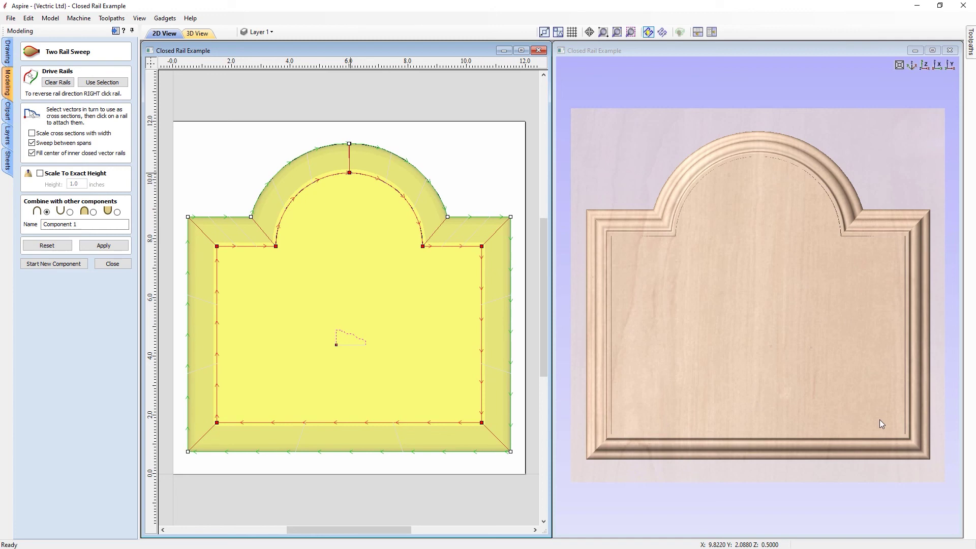
- Replace all cross sections with one at the top of the arch and add it to all rail nodes
right_click(423, 238)
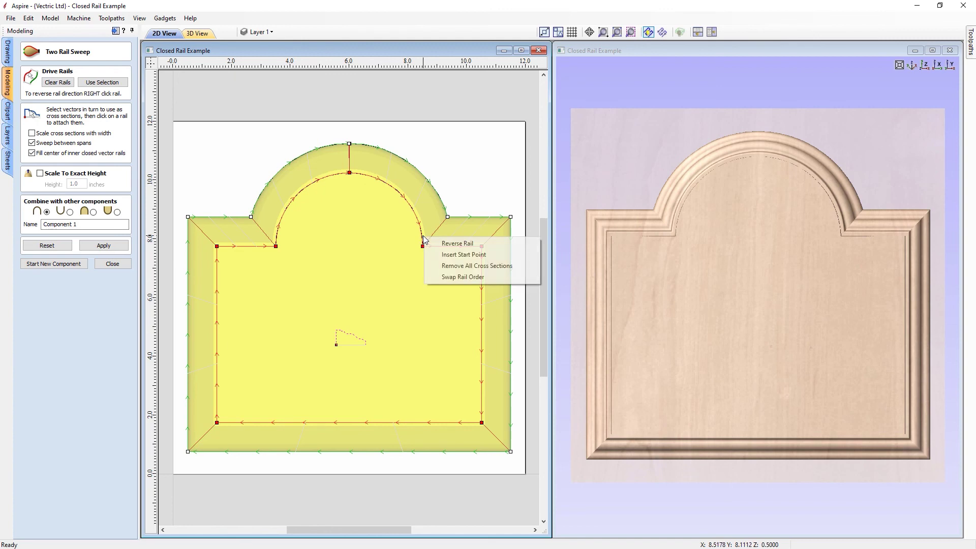
click(465, 266)
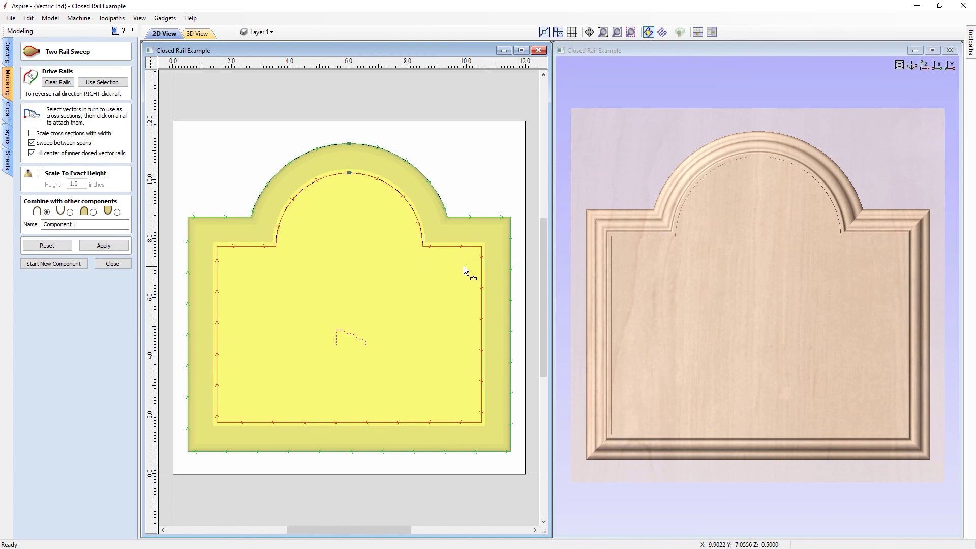
right_click(351, 173)
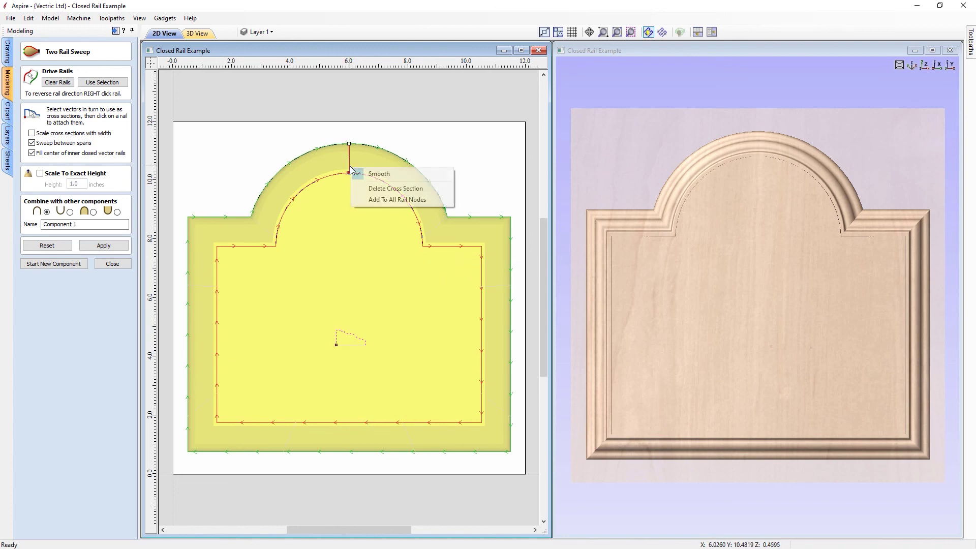
click(371, 200)
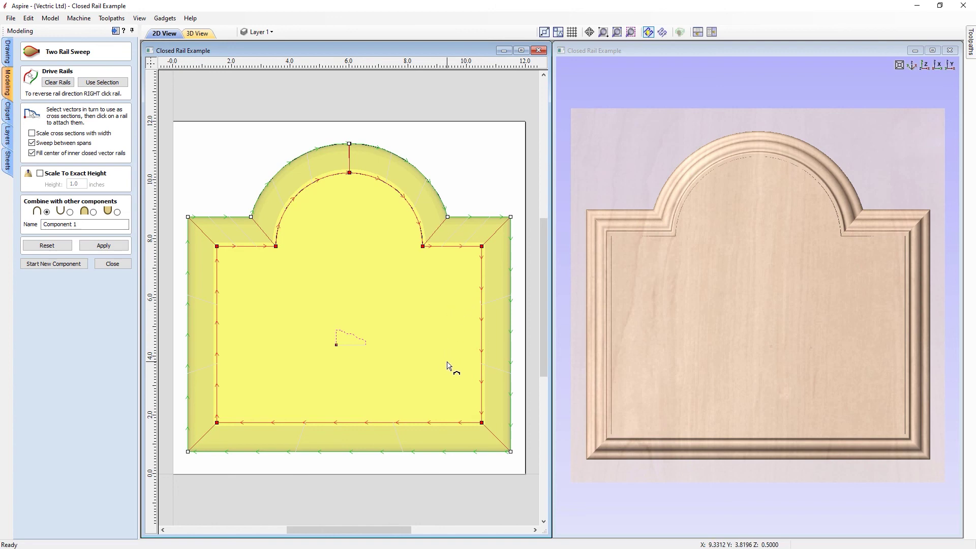
- Insert a point on the bottom span of the inner rail and reselect both outlines as drive rails
click(422, 409)
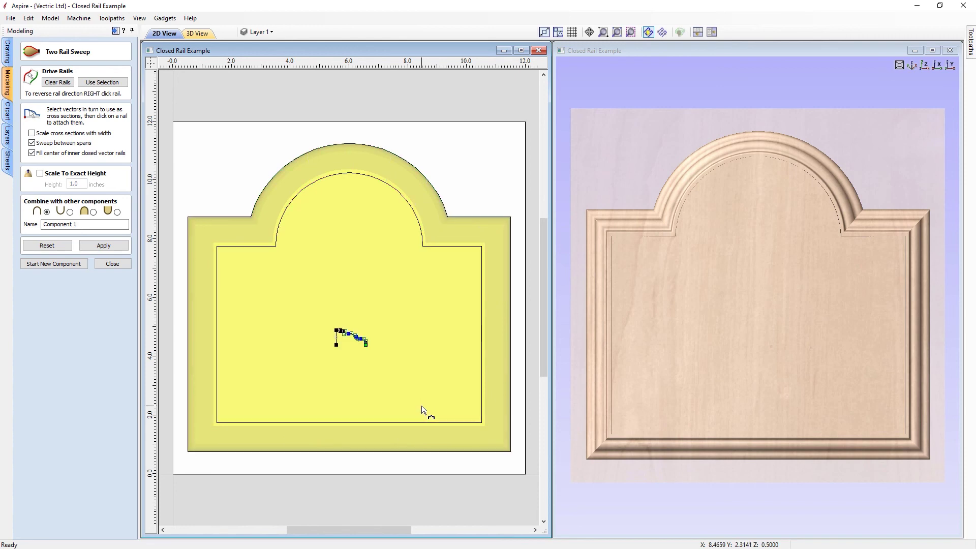
click(428, 423)
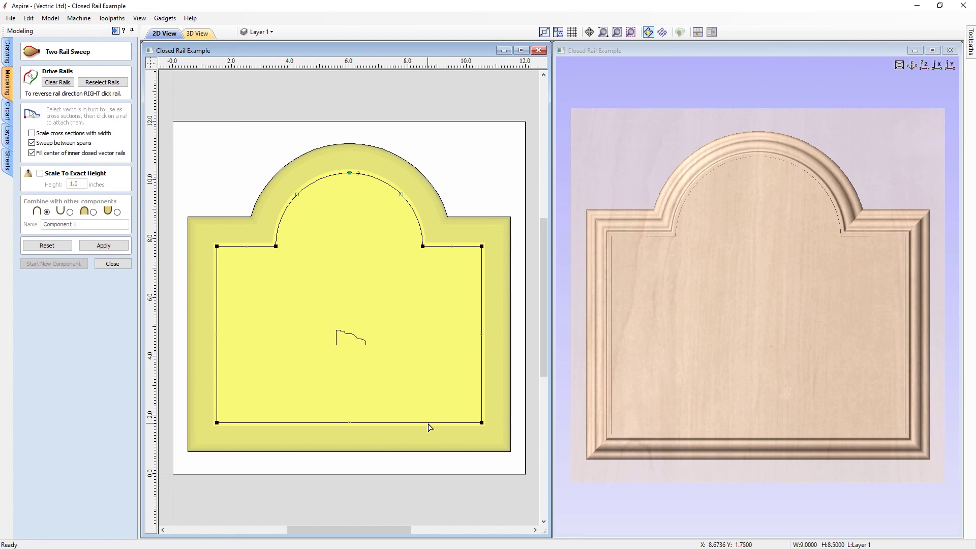
right_click(418, 424)
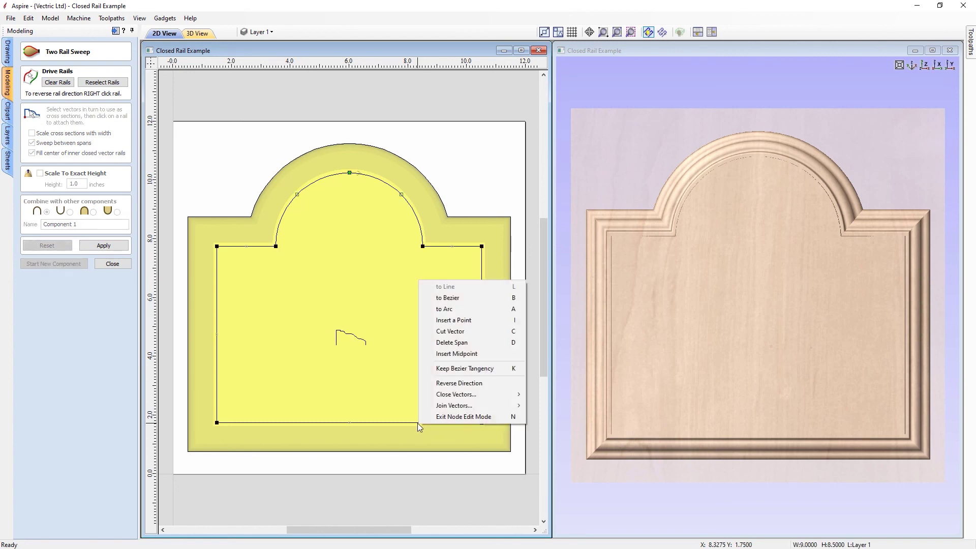
click(450, 321)
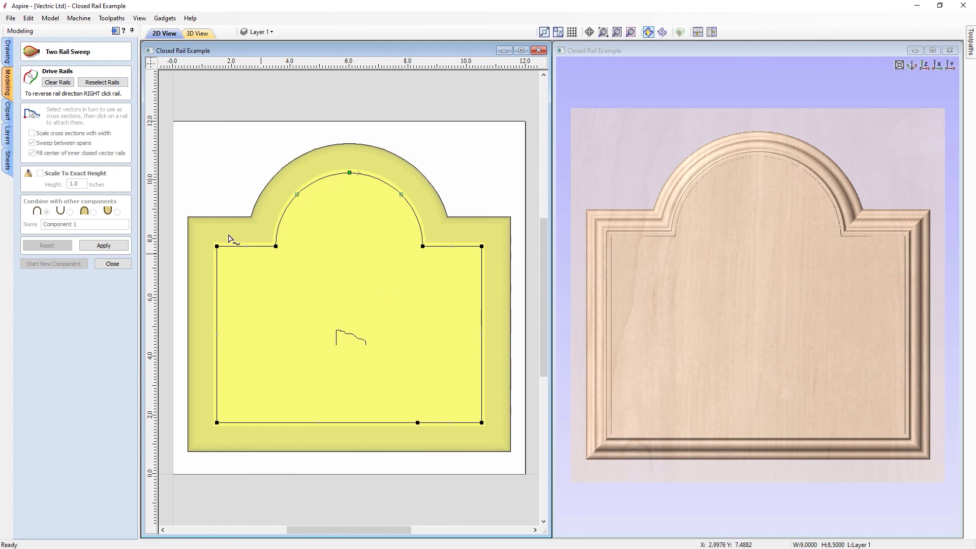
click(100, 84)
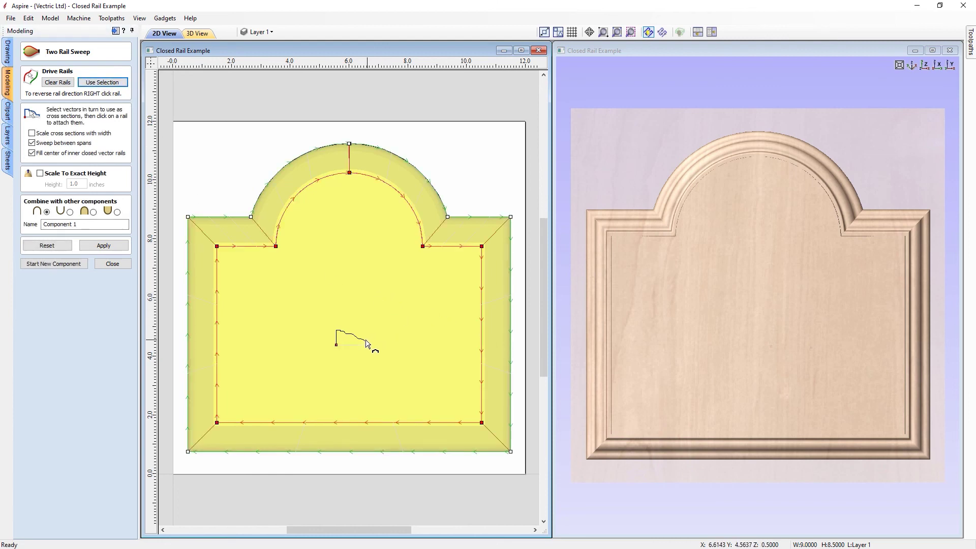
- Remove all cross sections from the rails and attach the profile only at the top of the arch
right_click(323, 147)
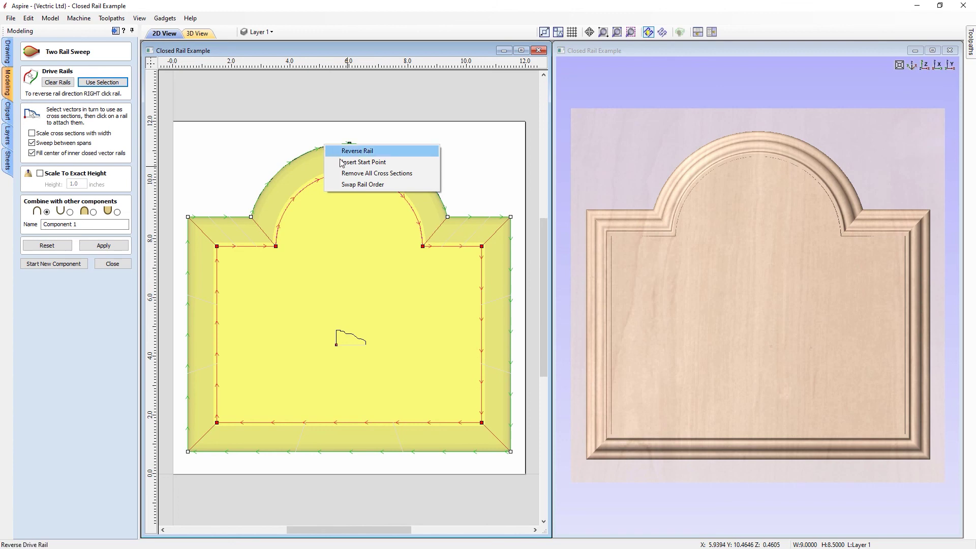
click(345, 173)
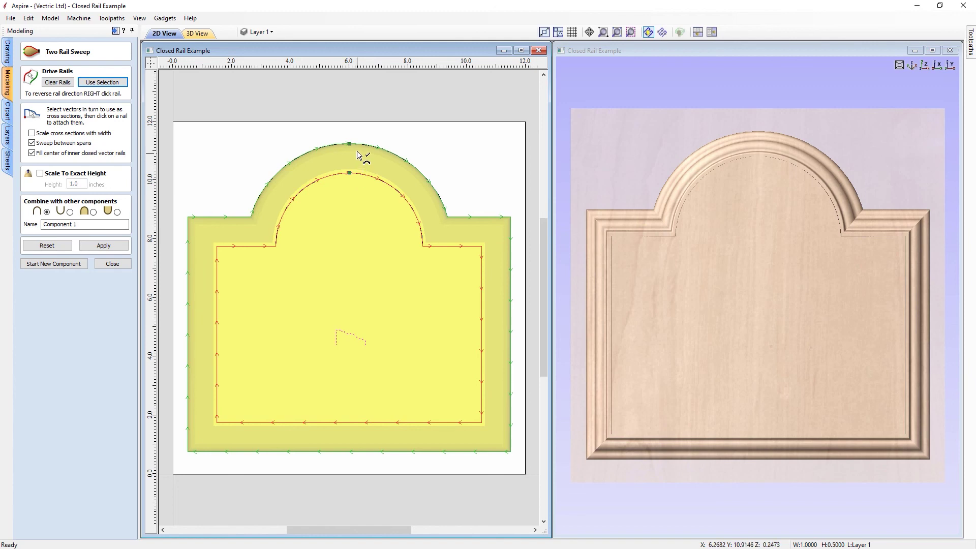
right_click(350, 146)
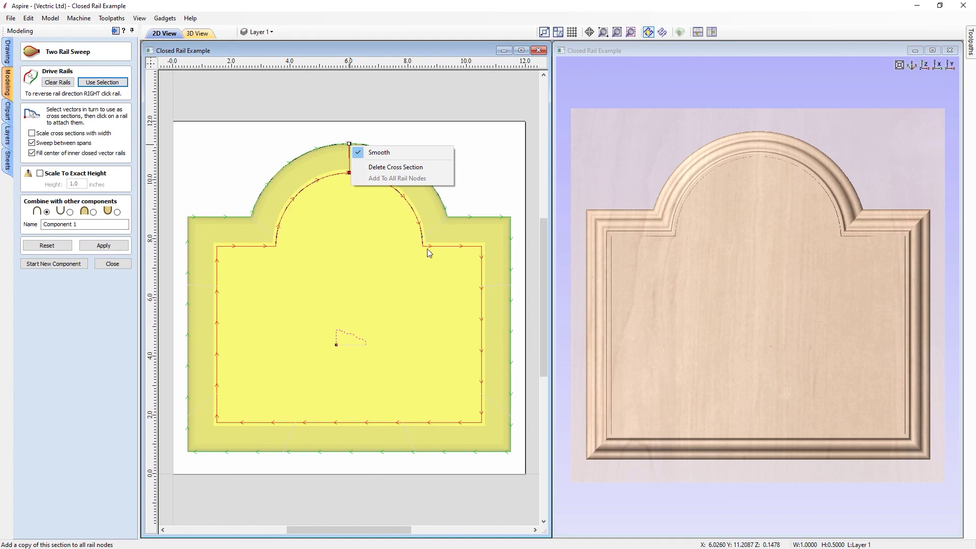
click(349, 179)
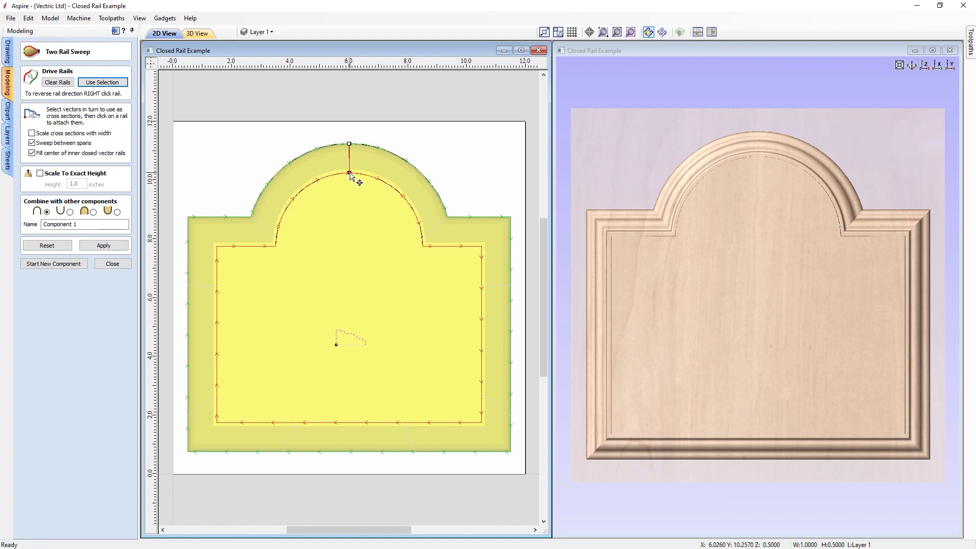
click(350, 175)
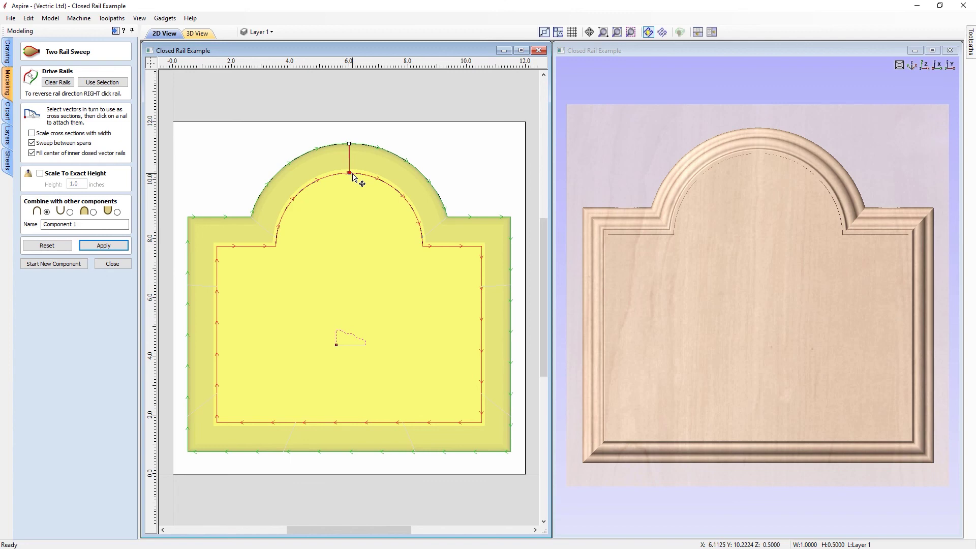
- Reverse the direction of the outer rail and apply the sweep
right_click(363, 147)
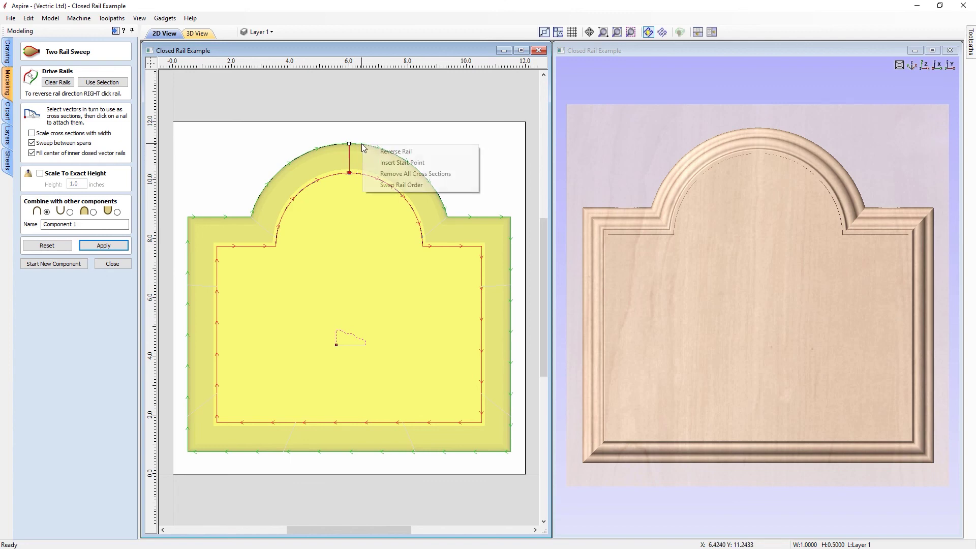
click(402, 152)
click(103, 244)
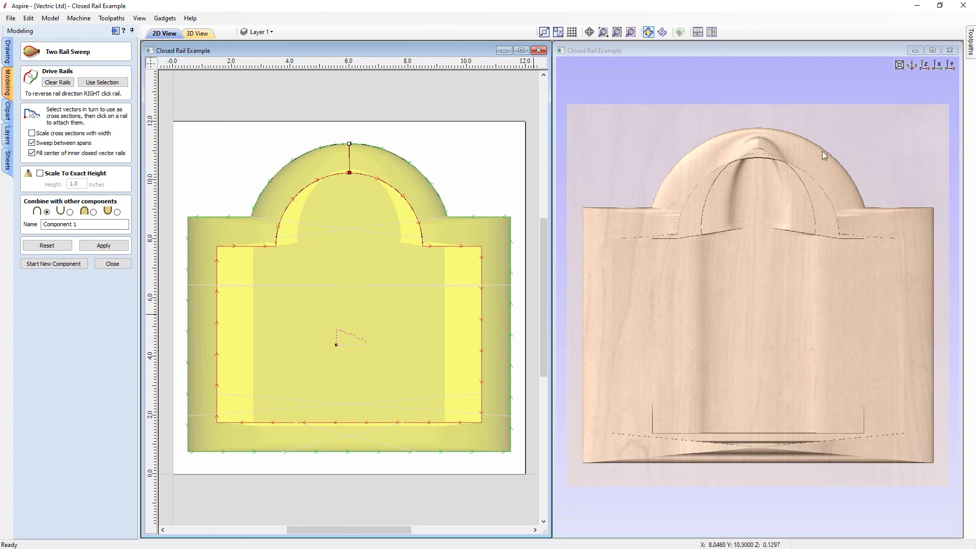
- Restore the outer rail's direction to match the inner rail and reapply the sweep
right_click(340, 146)
click(344, 151)
click(97, 246)
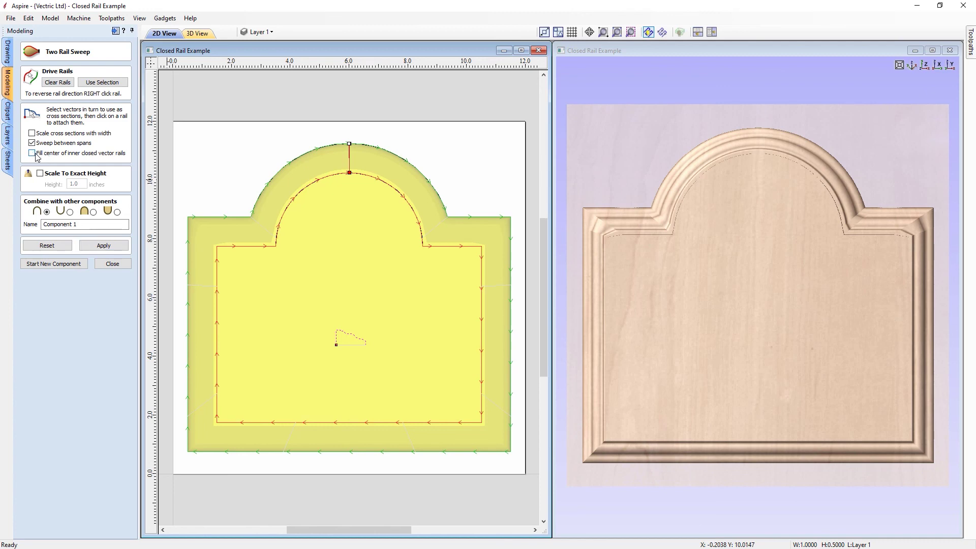
- Apply the sweep without filling the center of the inner closed rail, and reapply it with the fill enabled
click(104, 245)
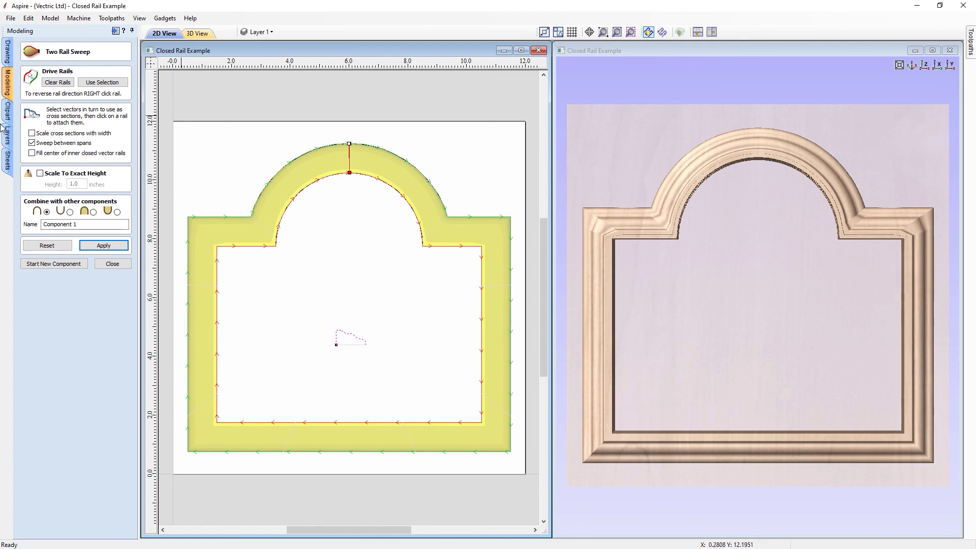
click(70, 155)
click(103, 246)
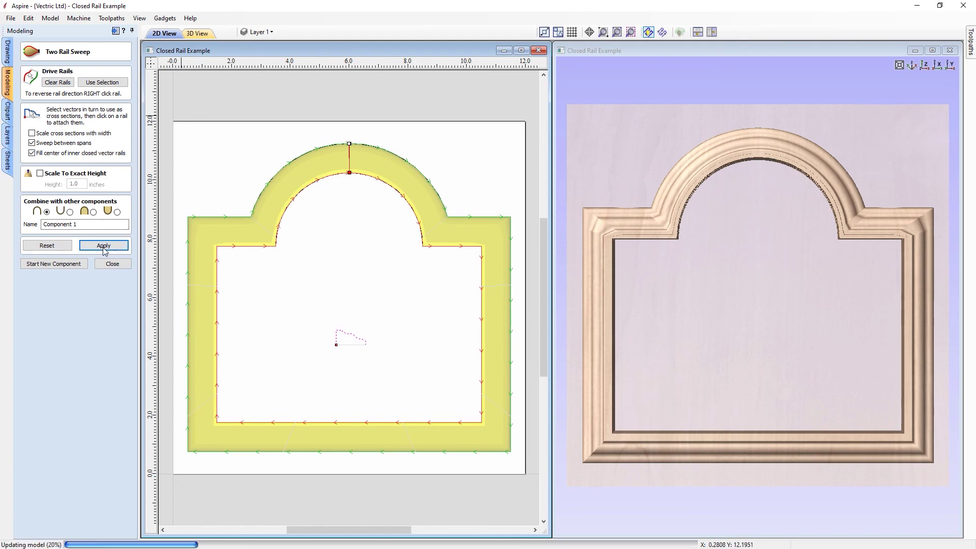
- Add the arch-top cross section to all rail nodes, finish the Two Rail Sweep and maximize the 3D view
right_click(350, 174)
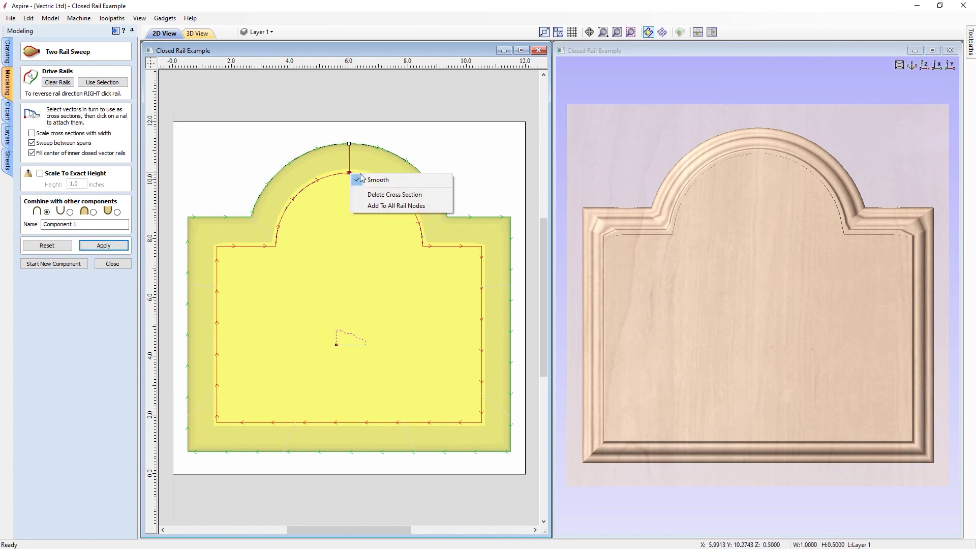
click(391, 208)
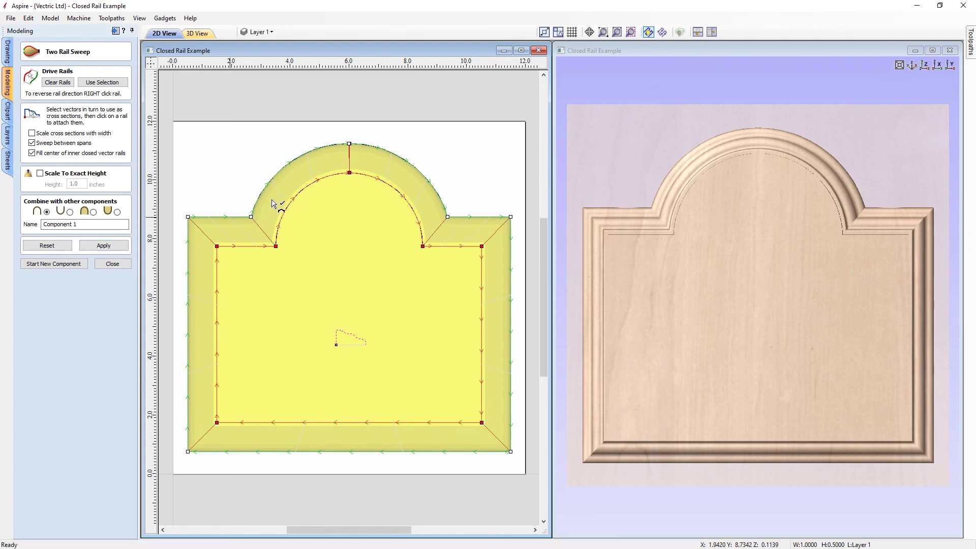
click(108, 267)
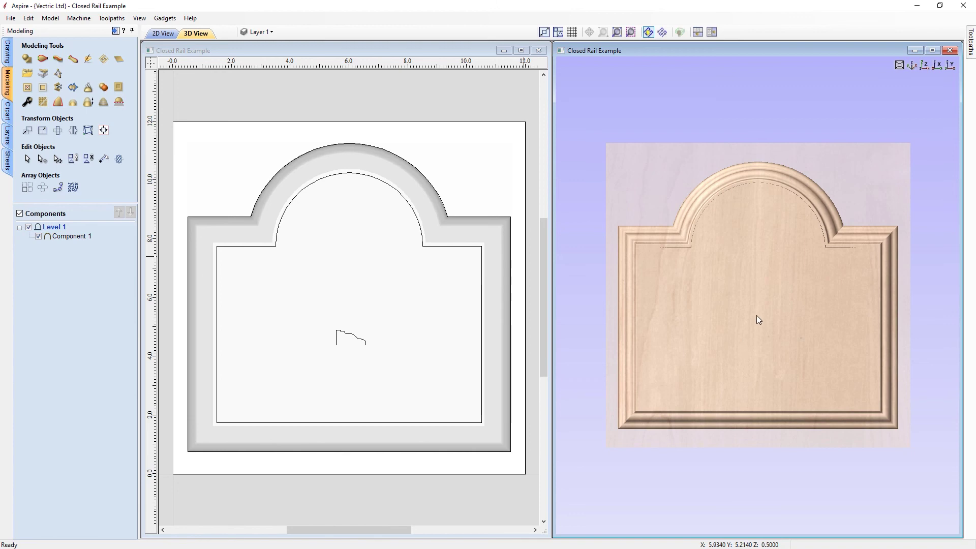
click(933, 50)
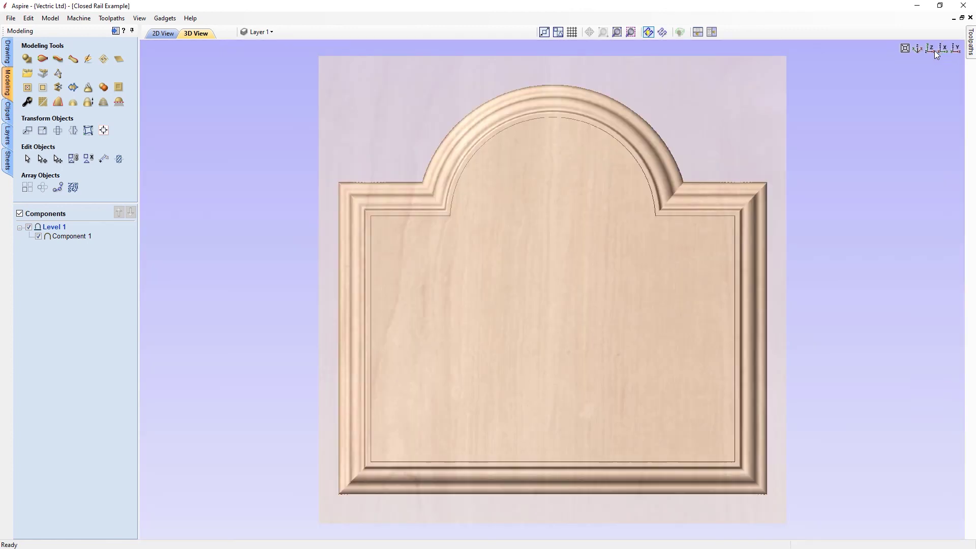